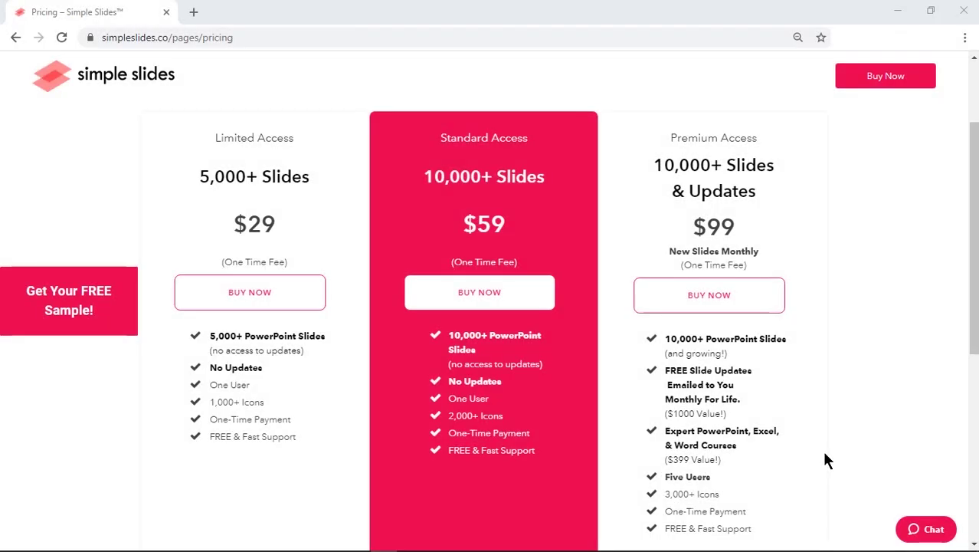
- Highlight the Standard and Premium plan features: 10,000+ Slides, monthly updates, 3,000+ Icons, One-Time Payment
{"action": "left_click_drag", "start_coordinate": [418, 176], "coordinate": [458, 177]}
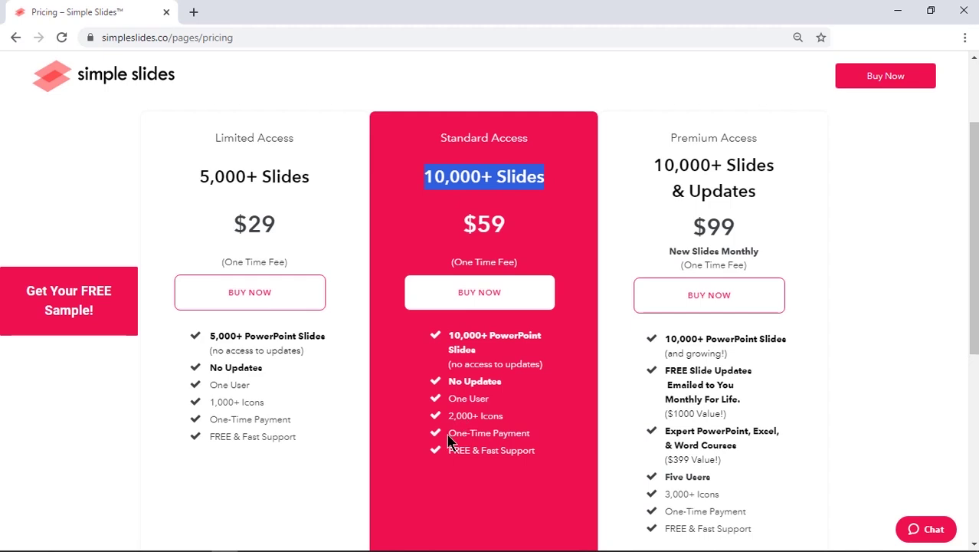
{"action": "left_click_drag", "start_coordinate": [449, 439], "coordinate": [506, 434]}
{"action": "left_click_drag", "start_coordinate": [671, 137], "coordinate": [752, 137]}
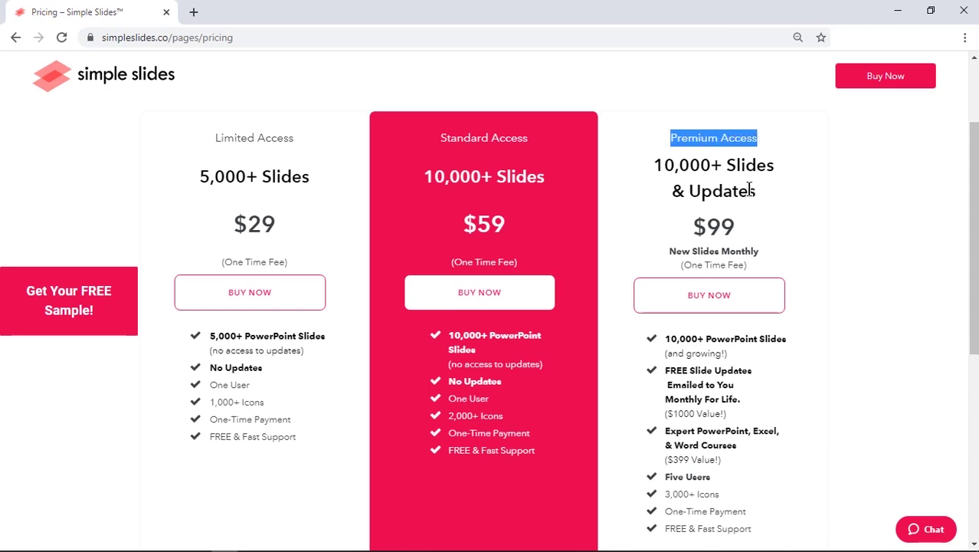
{"action": "left_click_drag", "start_coordinate": [761, 199], "coordinate": [690, 193]}
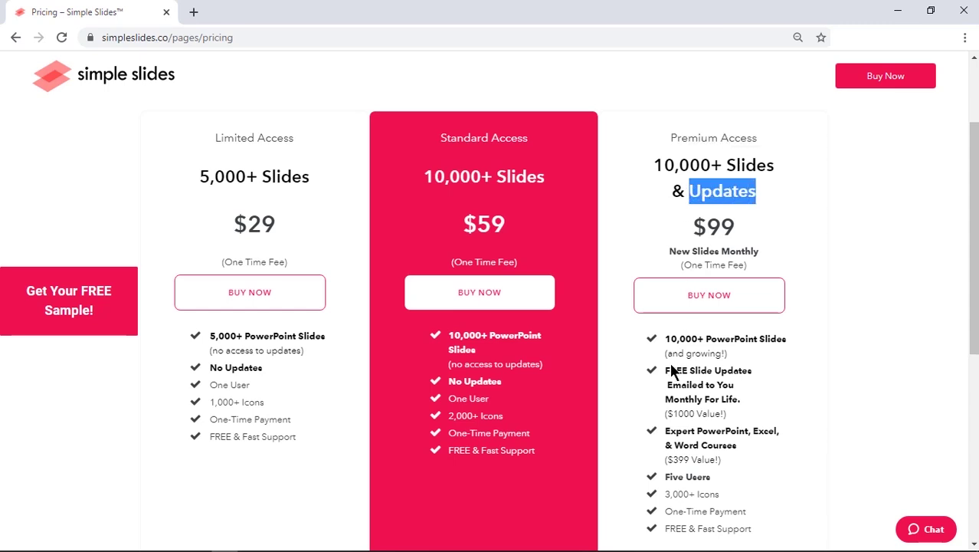
{"action": "left_click_drag", "start_coordinate": [664, 370], "coordinate": [747, 396]}
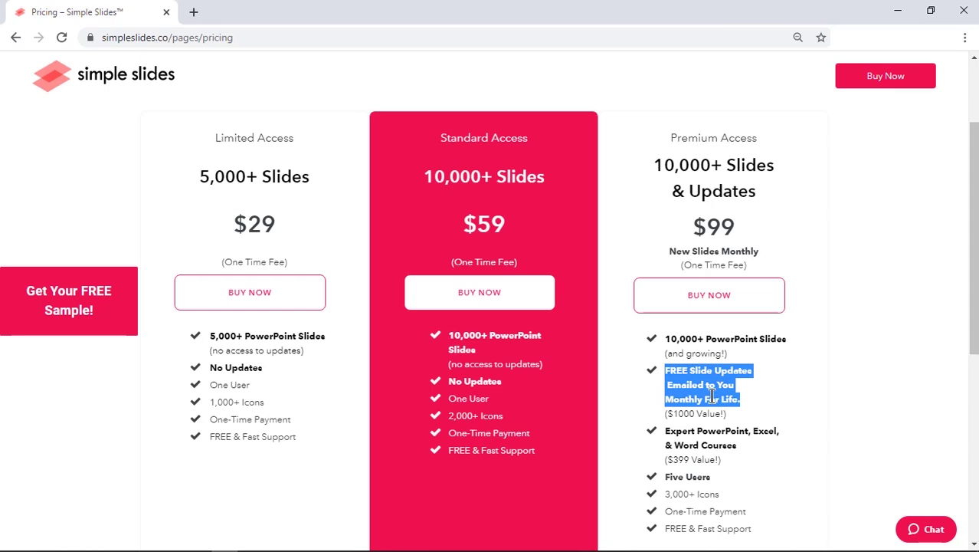
{"action": "left_click_drag", "start_coordinate": [721, 496], "coordinate": [697, 500]}
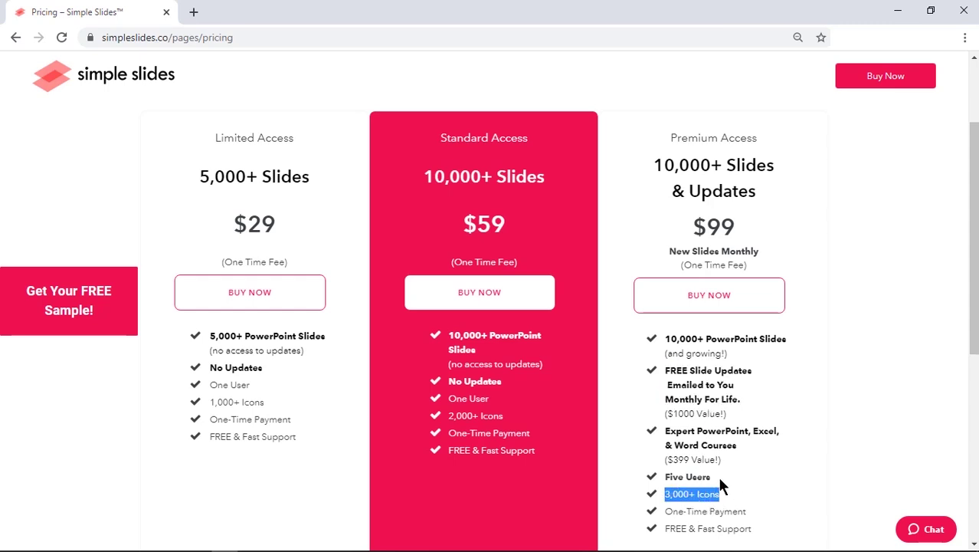
{"action": "left_click_drag", "start_coordinate": [748, 511], "coordinate": [761, 534]}
{"action": "left_click", "coordinate": [828, 510]}
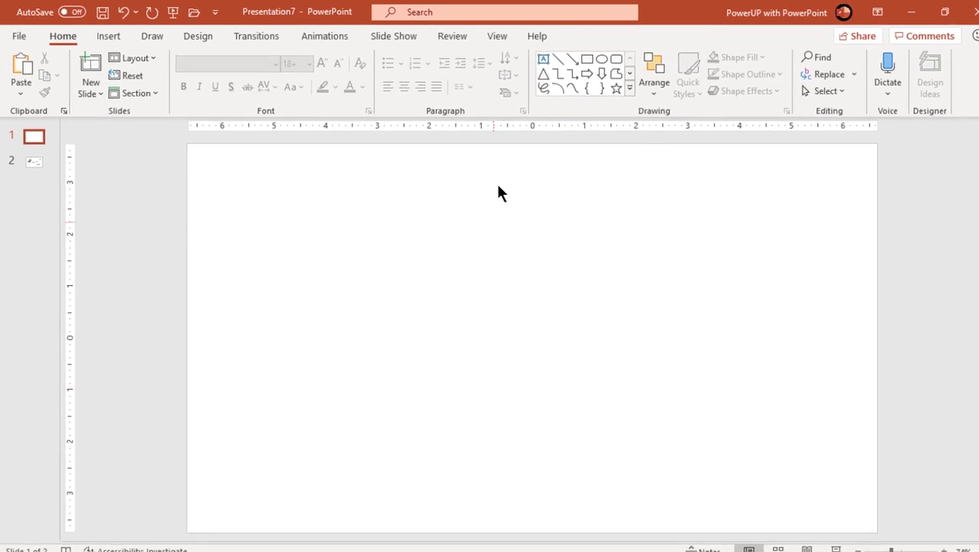
- In Slide Master view with guides on, delete the date, footer and slide-number placeholders
{"action": "left_click", "coordinate": [626, 44]}
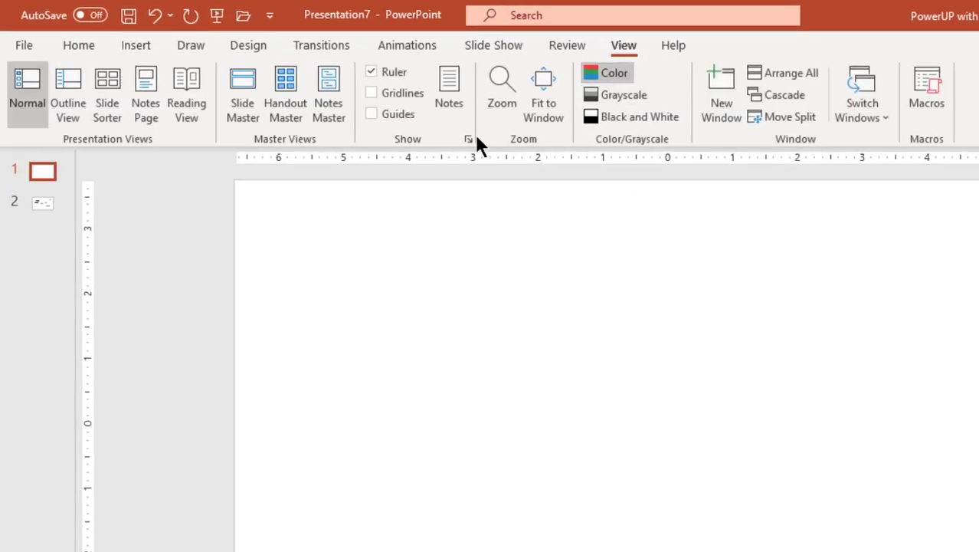
{"action": "left_click", "coordinate": [251, 108]}
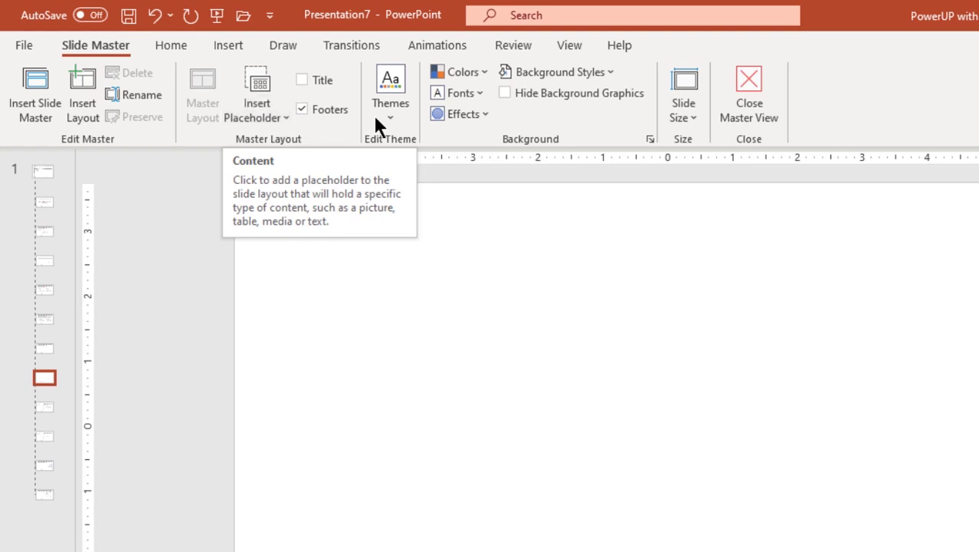
{"action": "left_click", "coordinate": [570, 46]}
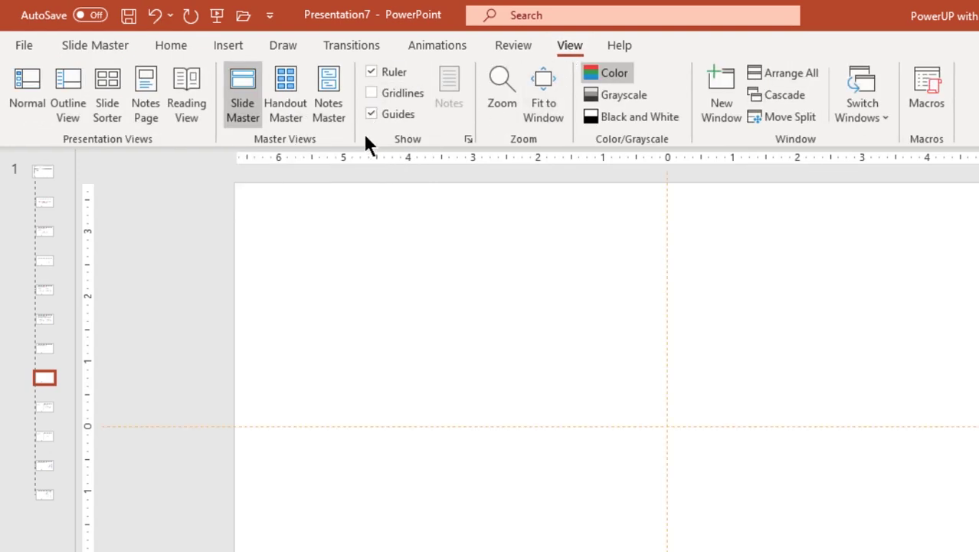
{"action": "left_click", "coordinate": [106, 44]}
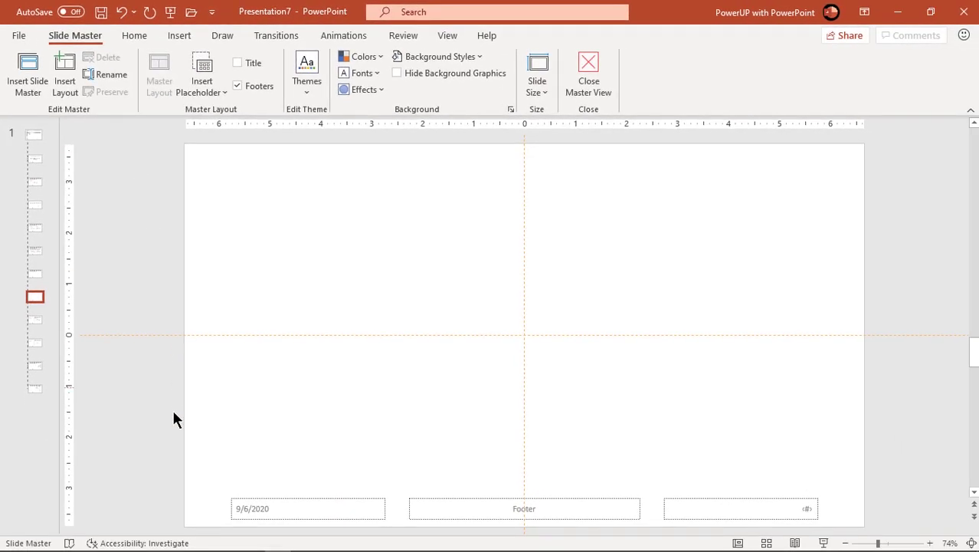
{"action": "left_click_drag", "start_coordinate": [164, 441], "coordinate": [870, 531]}
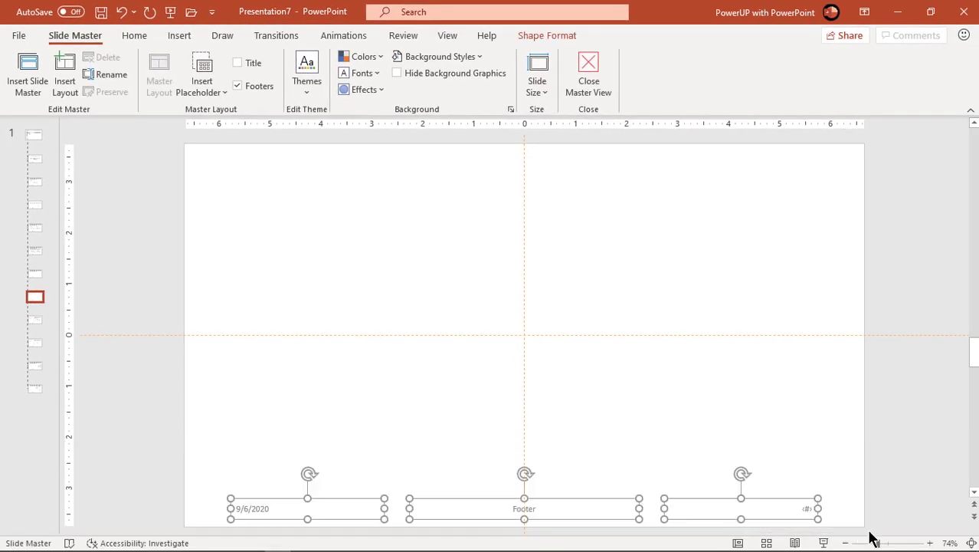
{"action": "key", "text": "Delete"}
- Draw a Picture placeholder covering the layout's left half, about 7.5 by 7.18 in
{"action": "left_click", "coordinate": [205, 90]}
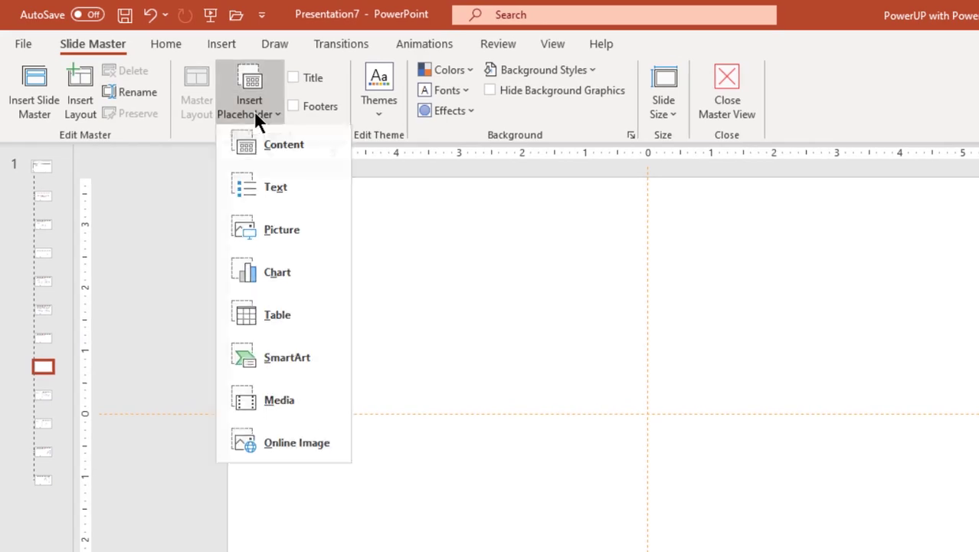
{"action": "left_click", "coordinate": [256, 232]}
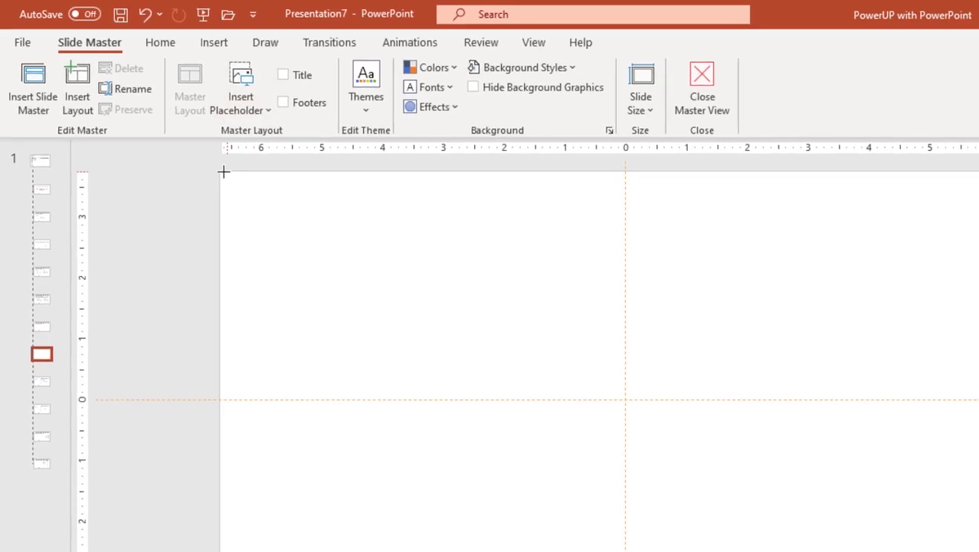
{"action": "left_click_drag", "start_coordinate": [223, 172], "coordinate": [649, 551]}
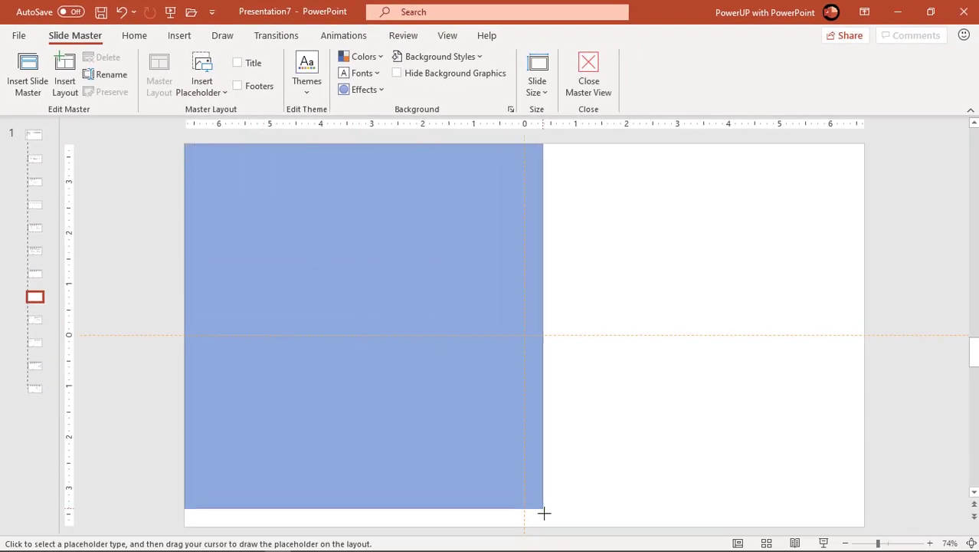
{"action": "left_click_drag", "start_coordinate": [543, 513], "coordinate": [550, 526]}
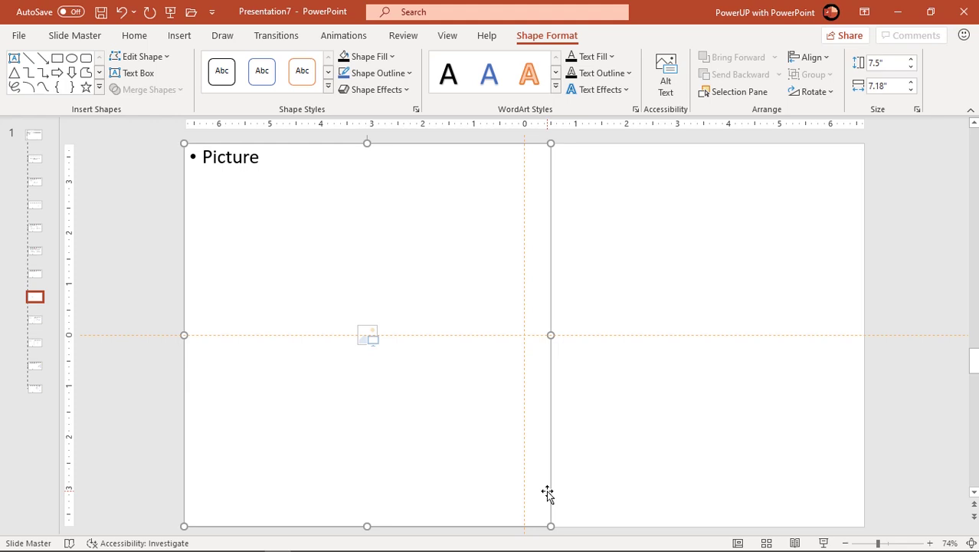
- Give the picture placeholder a dense dotted pattern fill with a dark orange foreground
{"action": "right_click", "coordinate": [548, 491]}
{"action": "left_click", "coordinate": [584, 453]}
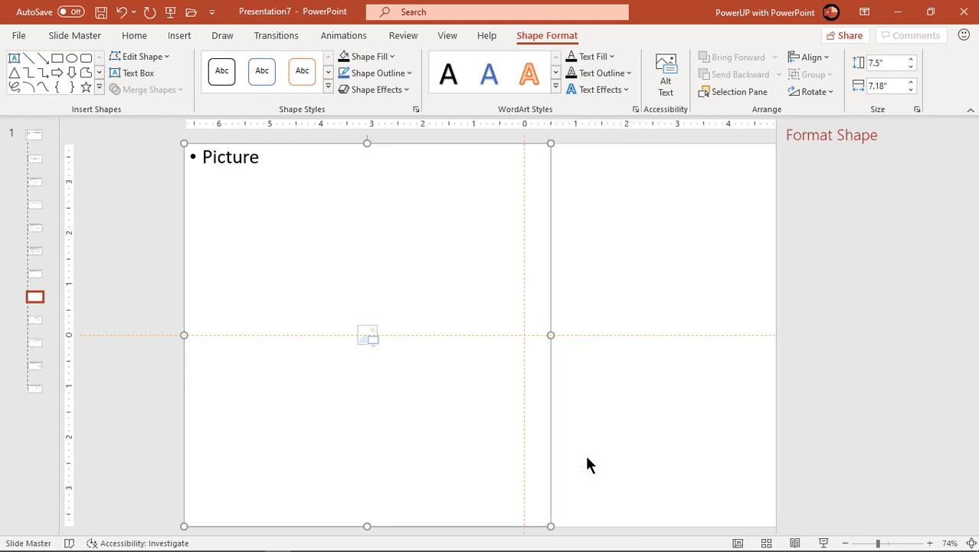
{"action": "left_click", "coordinate": [804, 214]}
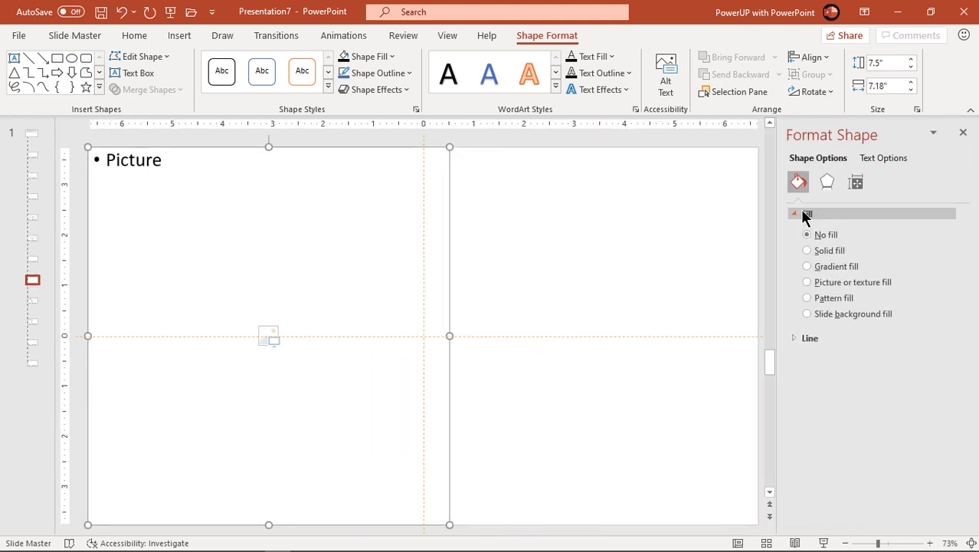
{"action": "left_click", "coordinate": [808, 298]}
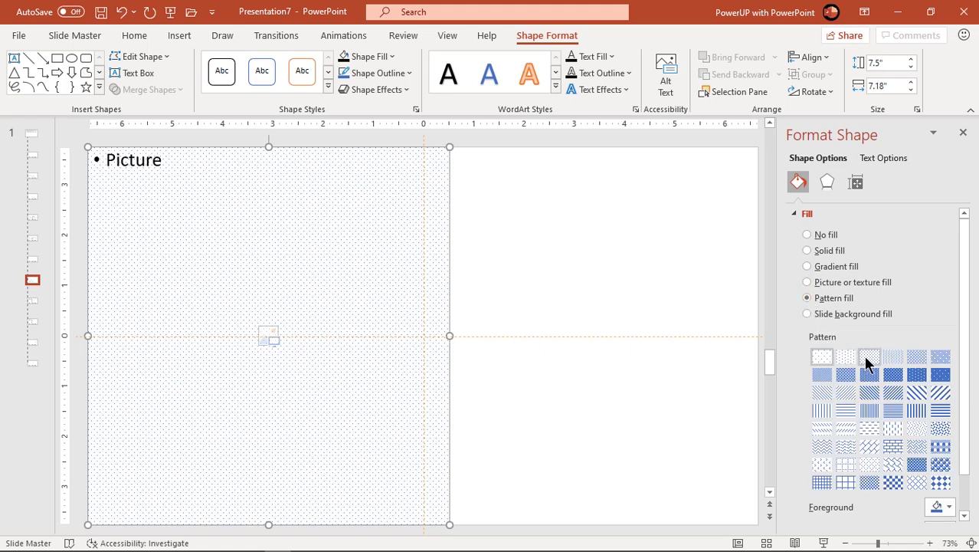
{"action": "left_click", "coordinate": [868, 357]}
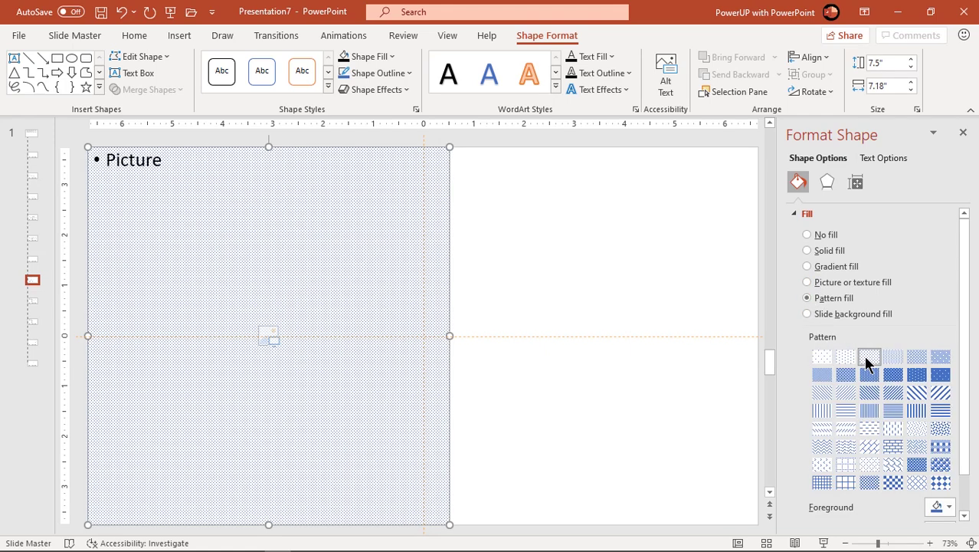
{"action": "left_click", "coordinate": [948, 506]}
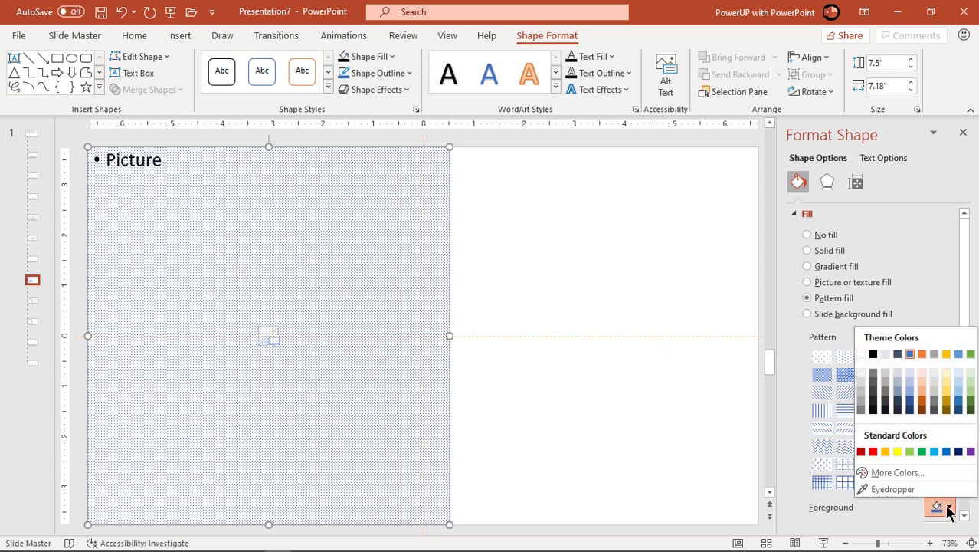
{"action": "left_click", "coordinate": [922, 410]}
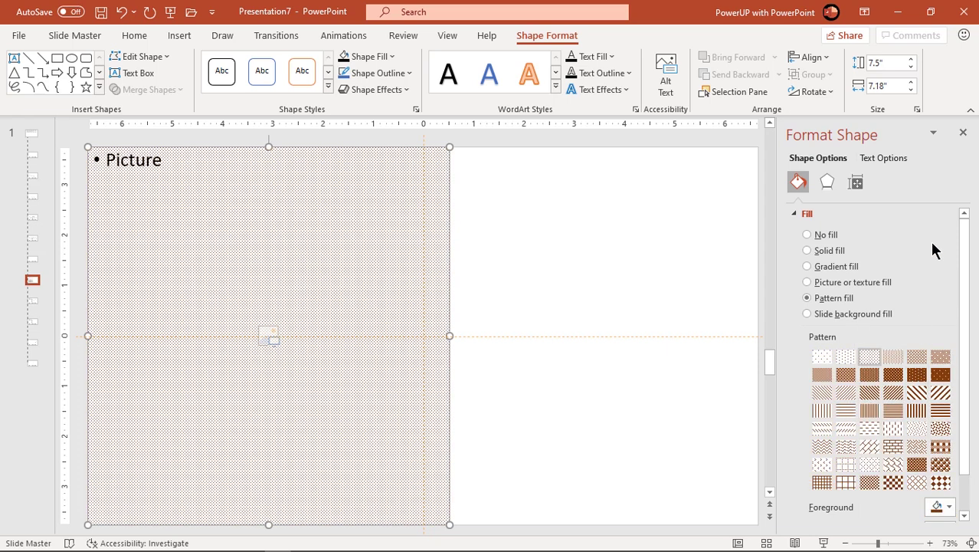
{"action": "left_click", "coordinate": [963, 133]}
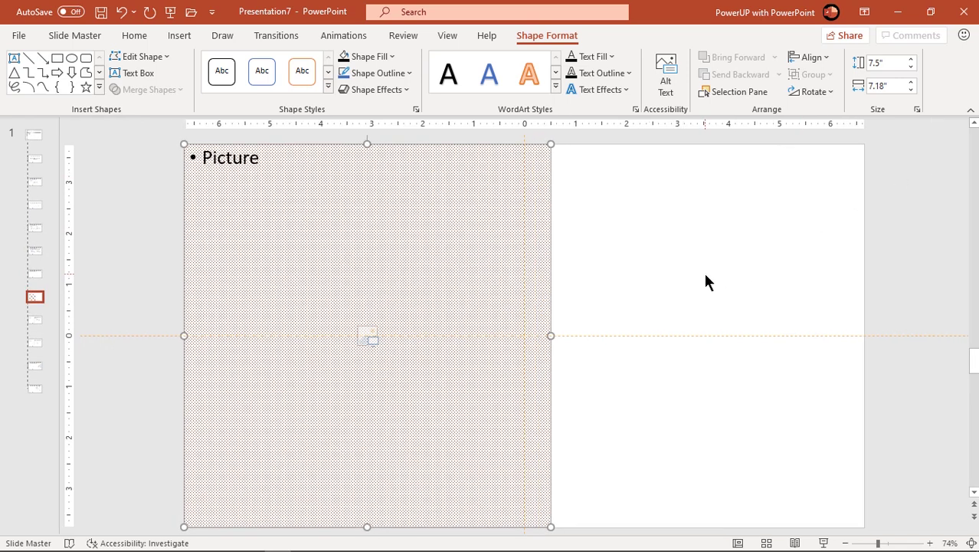
- Close Master View and apply the Blank layout to slide 1
{"action": "left_click", "coordinate": [87, 36]}
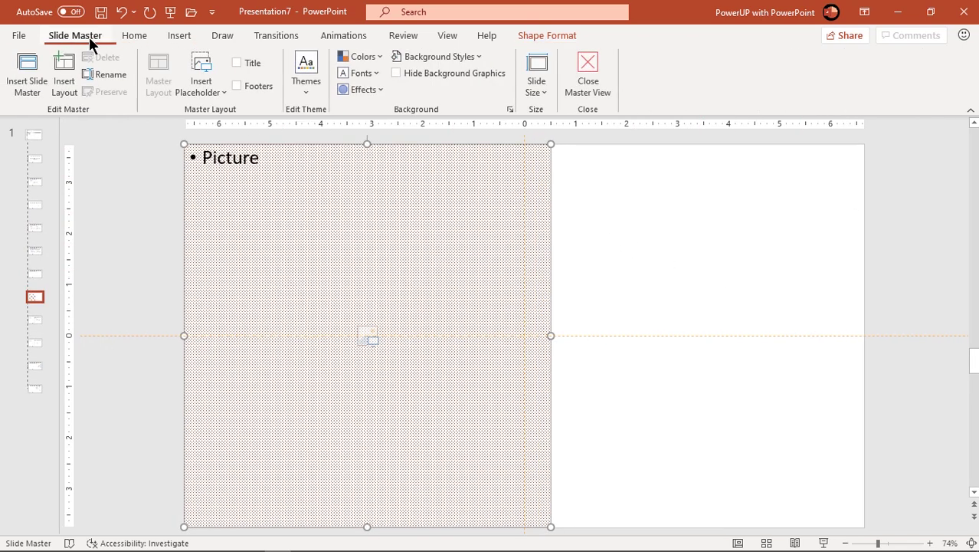
{"action": "left_click", "coordinate": [590, 88]}
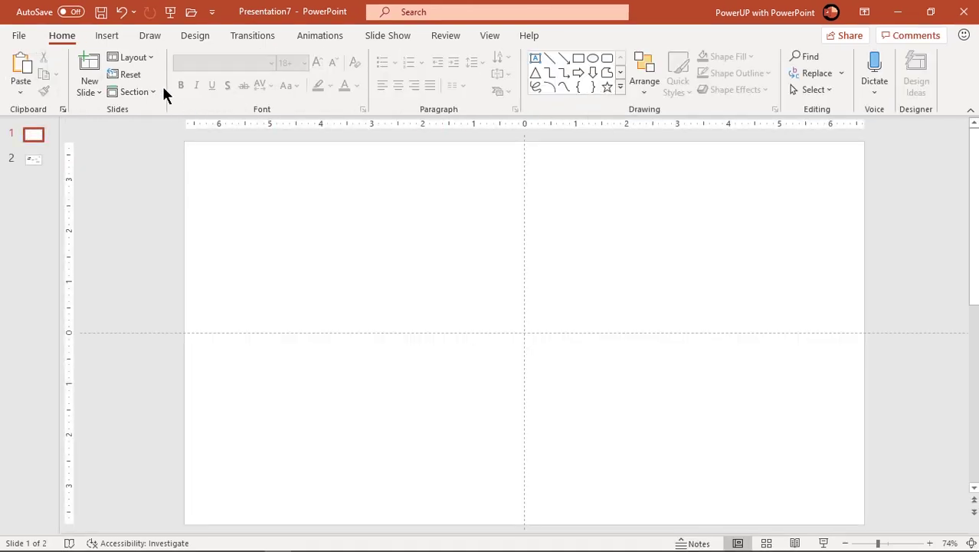
{"action": "left_click", "coordinate": [150, 61]}
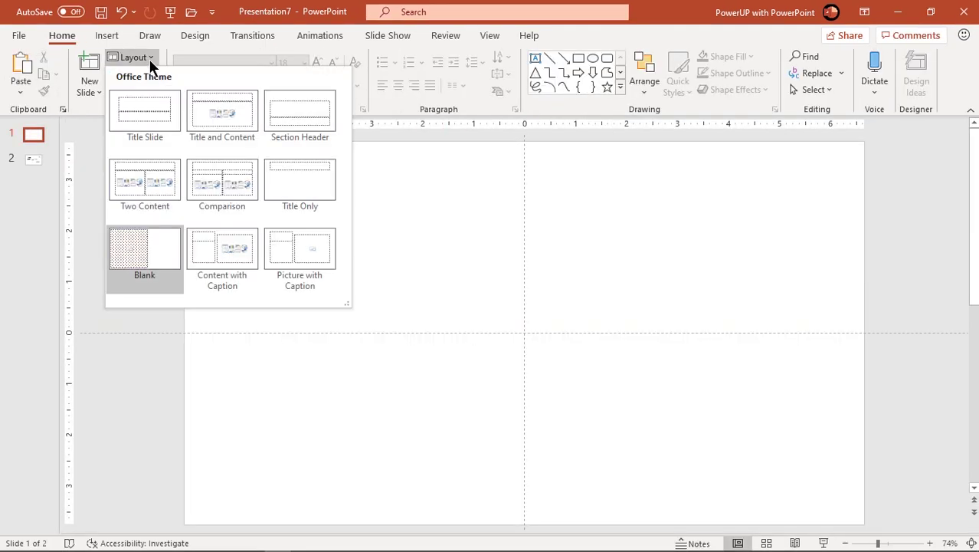
{"action": "left_click", "coordinate": [132, 248]}
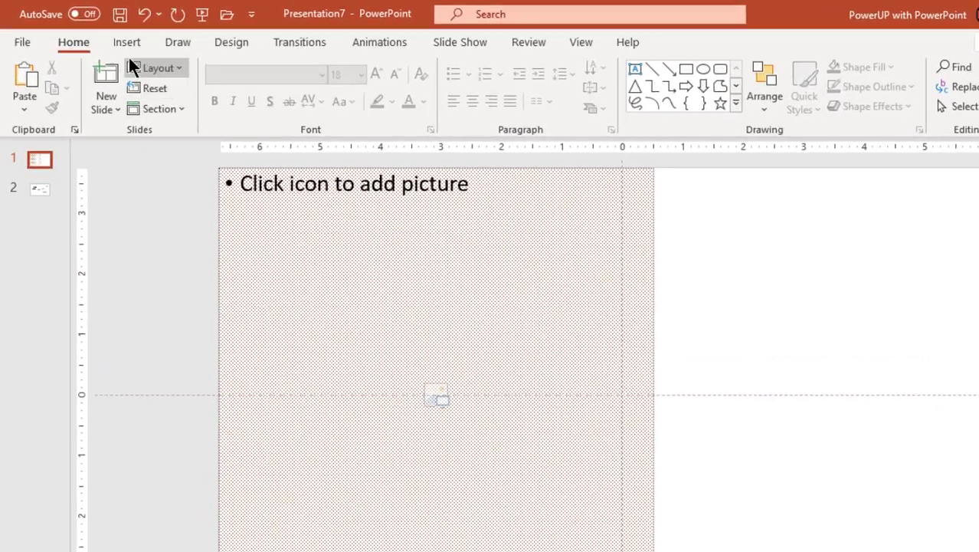
- Pick the rectangle from the Insert Shapes gallery
{"action": "left_click", "coordinate": [108, 36]}
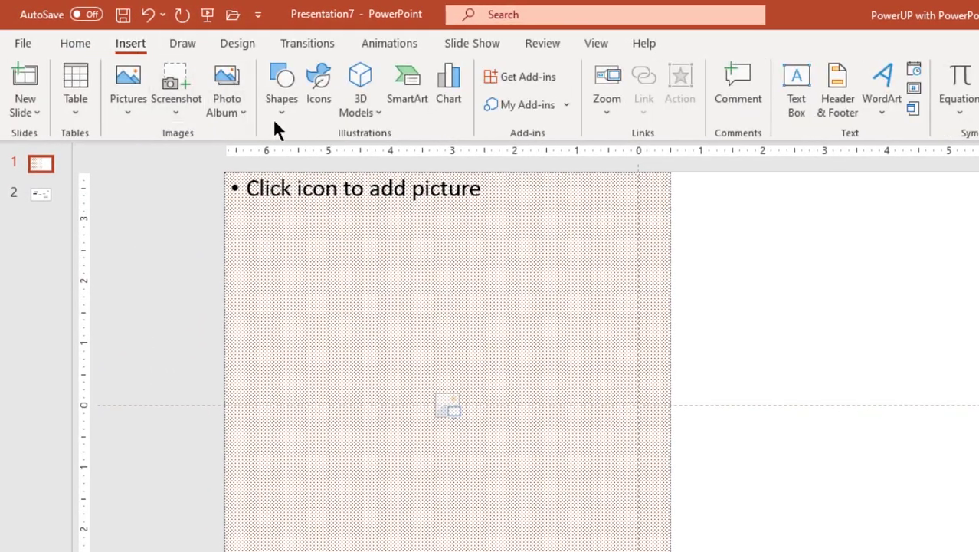
{"action": "left_click", "coordinate": [289, 119]}
{"action": "left_click", "coordinate": [320, 157]}
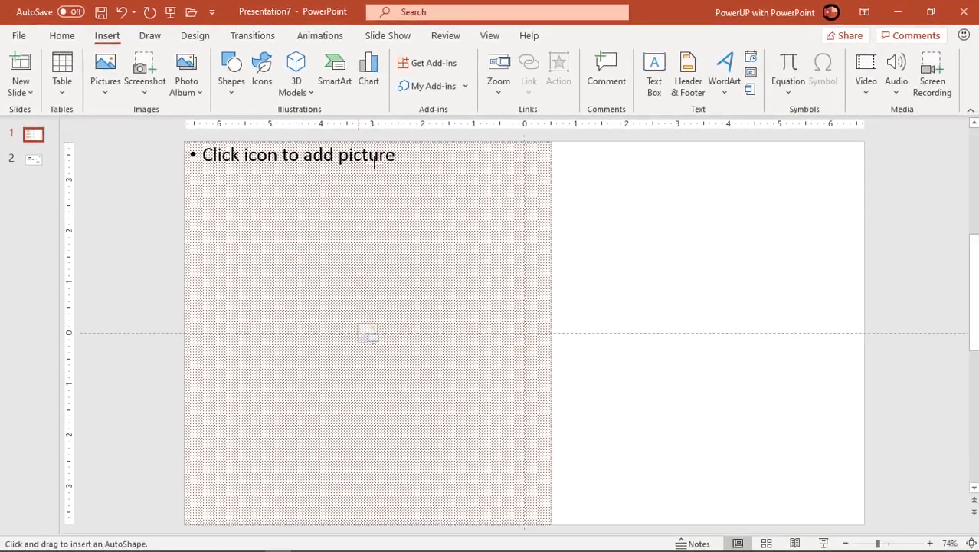
- Draw a large rectangle across the slide's right side and remove its outline
{"action": "mouse_move", "coordinate": [357, 142]}
{"action": "left_mouse_down"}
{"action": "mouse_move", "coordinate": [702, 455]}
{"action": "mouse_move", "coordinate": [821, 517]}
{"action": "mouse_move", "coordinate": [865, 524]}
{"action": "left_mouse_up"}
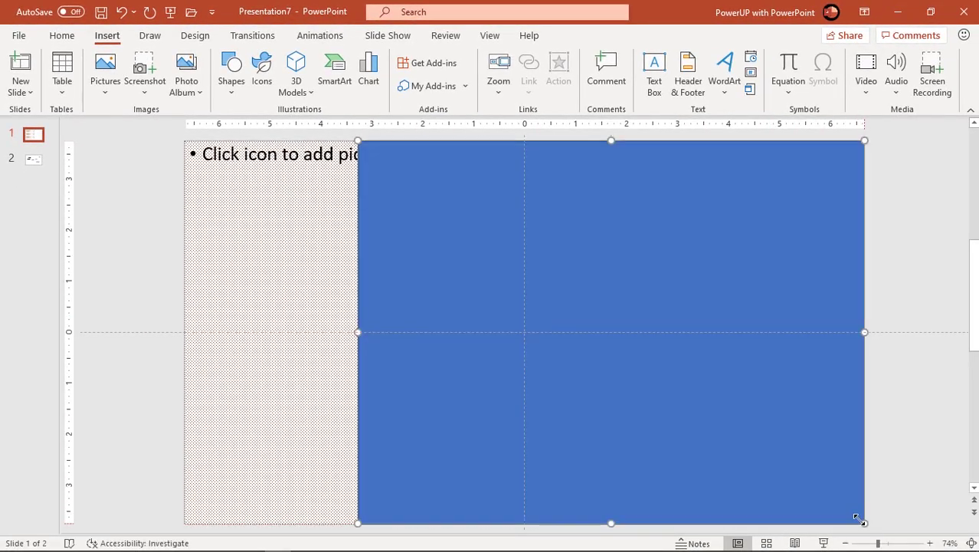
{"action": "left_click", "coordinate": [400, 76]}
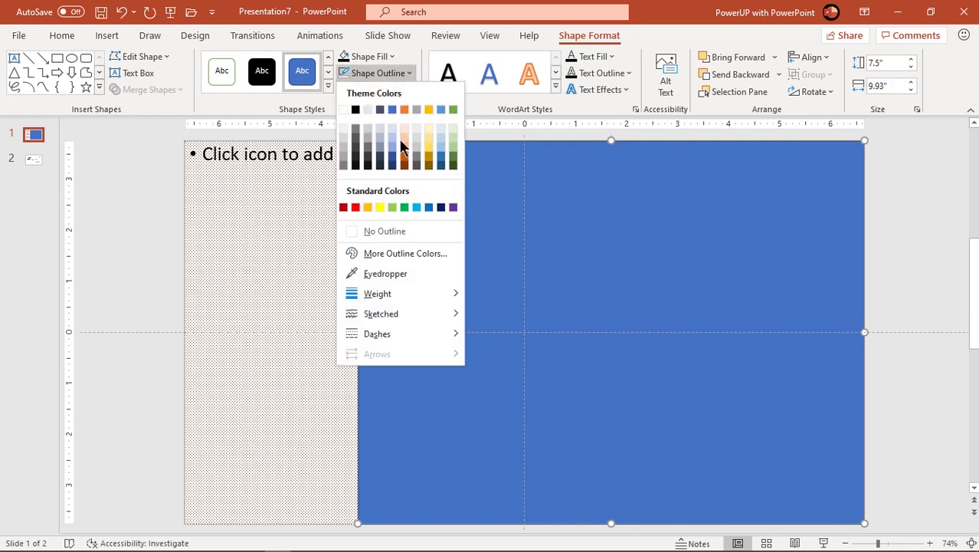
{"action": "left_click", "coordinate": [387, 232]}
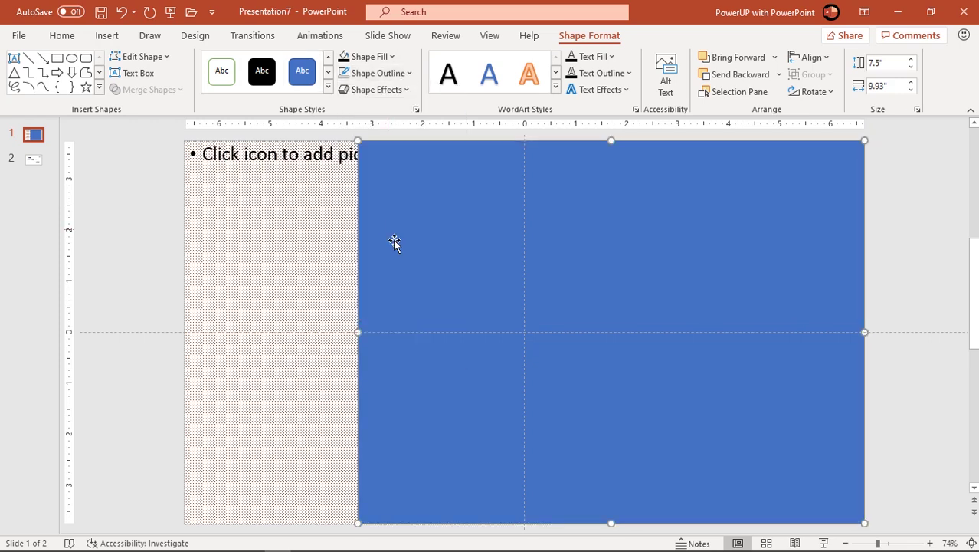
- Set the rectangle's fill transparency to 60%
{"action": "right_click", "coordinate": [457, 432]}
{"action": "left_click", "coordinate": [505, 394]}
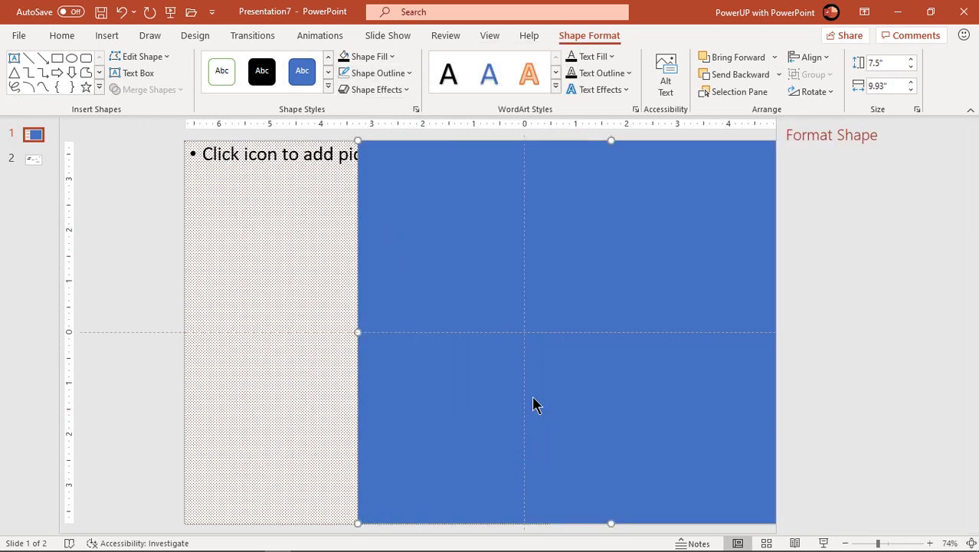
{"action": "left_click_drag", "start_coordinate": [868, 362], "coordinate": [883, 362]}
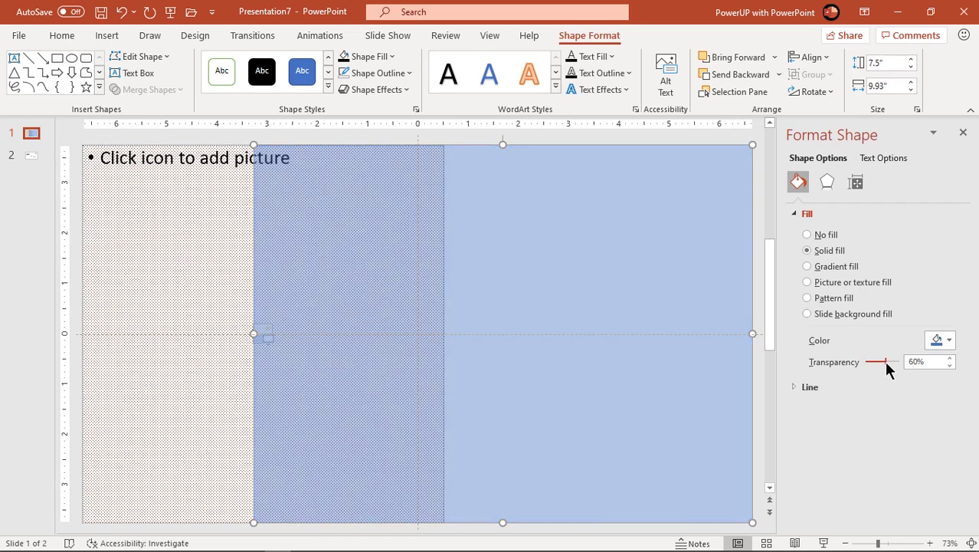
{"action": "left_click", "coordinate": [964, 133]}
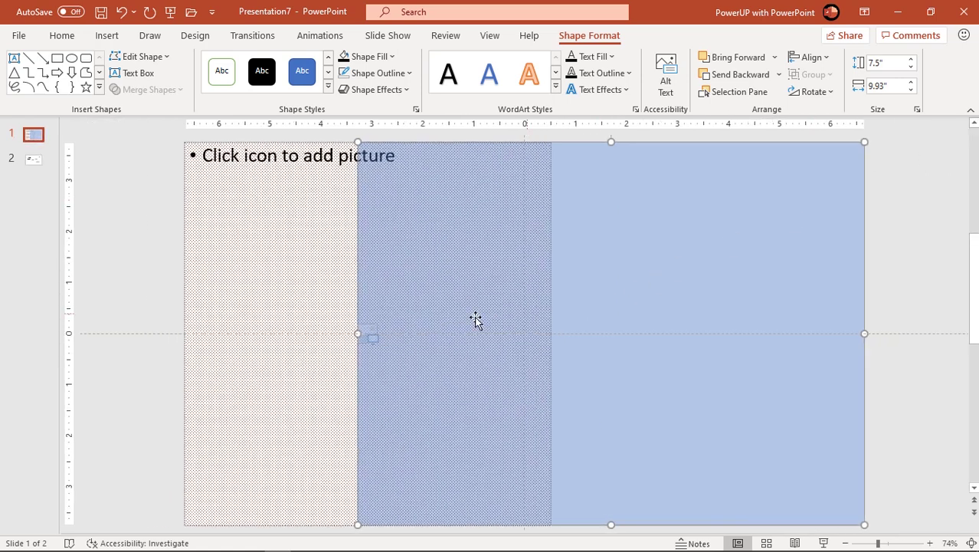
- In Edit Points, add points and drag the rectangle's left edge into a zigzag
{"action": "right_click", "coordinate": [403, 299]}
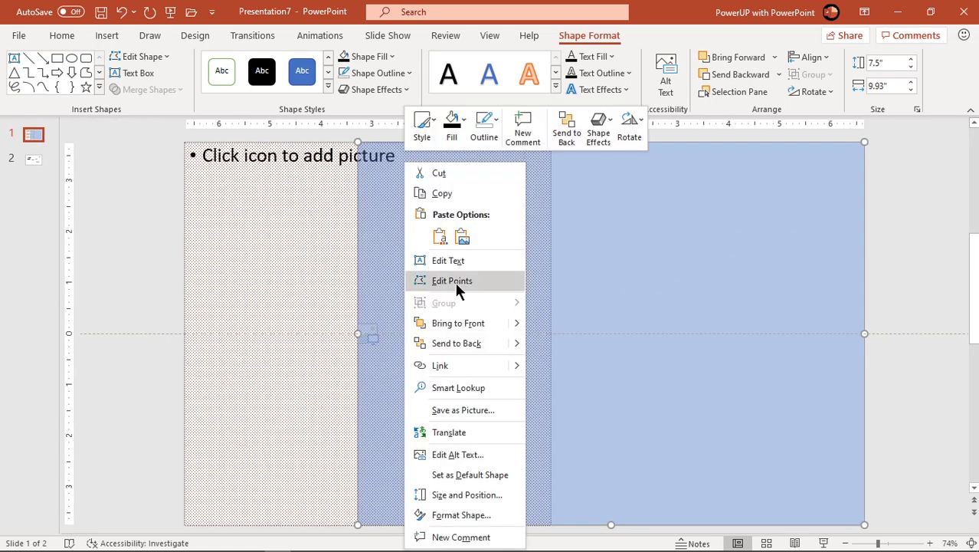
{"action": "left_click", "coordinate": [454, 282]}
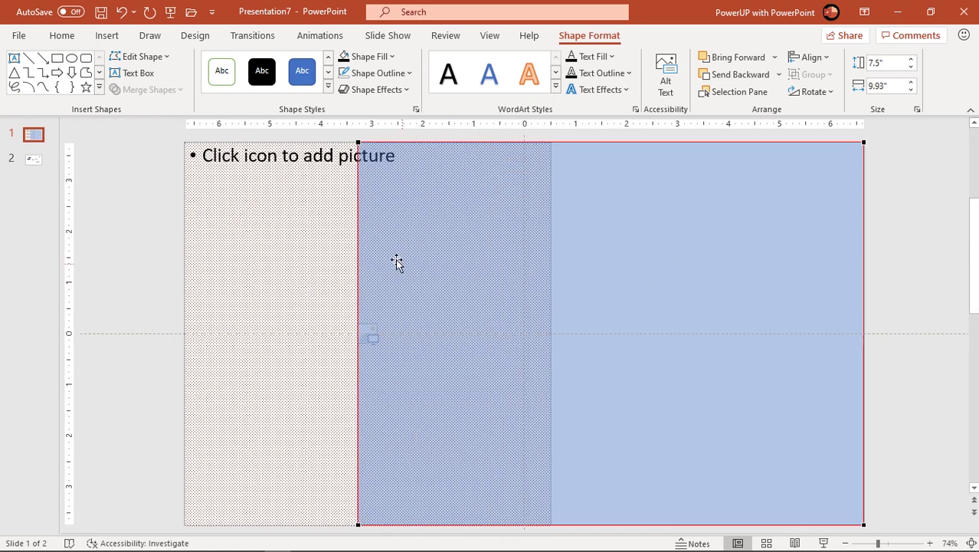
{"action": "left_click", "coordinate": [358, 218]}
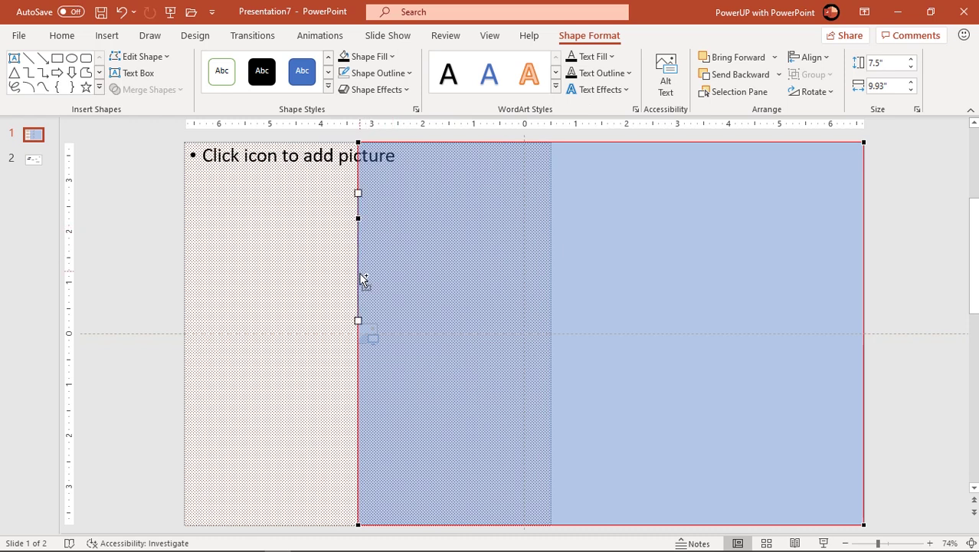
{"action": "left_click_drag", "start_coordinate": [362, 290], "coordinate": [357, 282]}
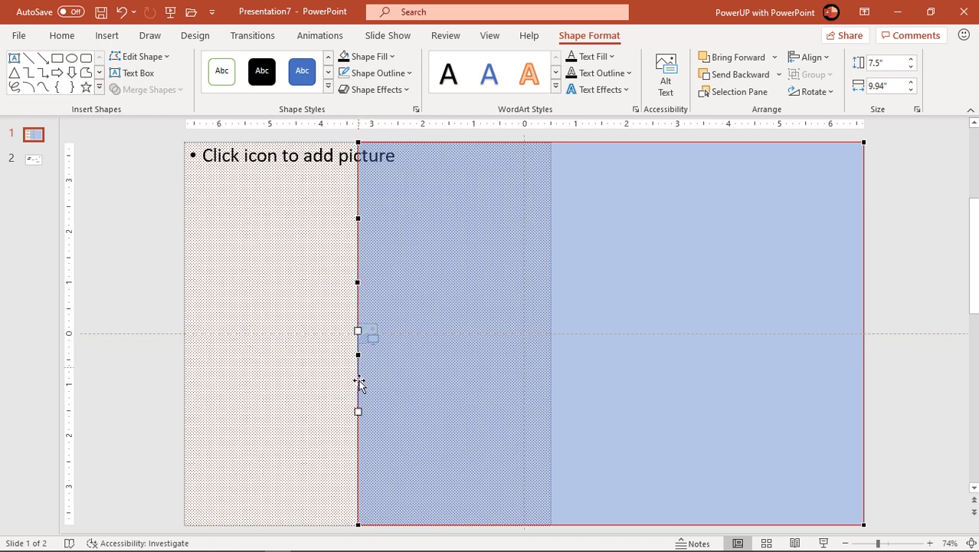
{"action": "left_click", "coordinate": [357, 454]}
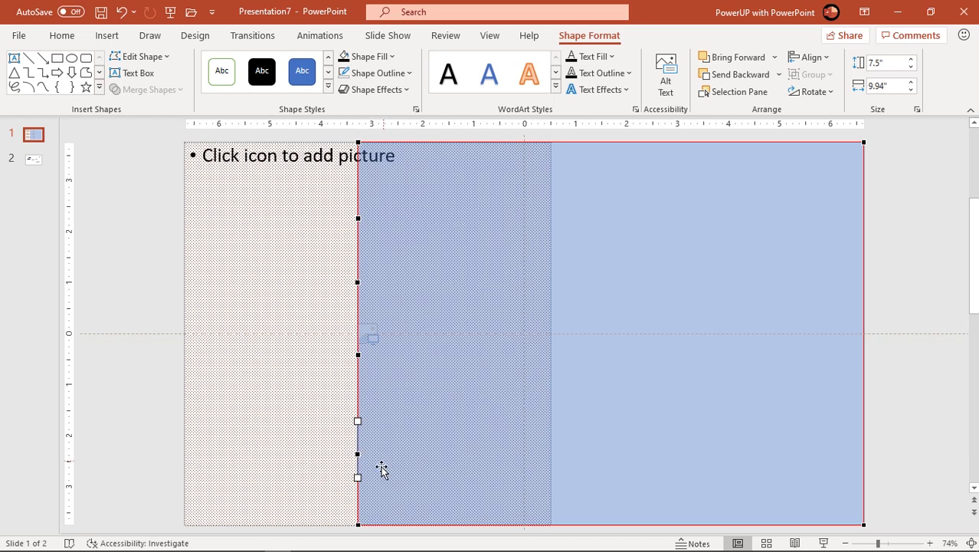
{"action": "left_click_drag", "start_coordinate": [360, 527], "coordinate": [534, 521]}
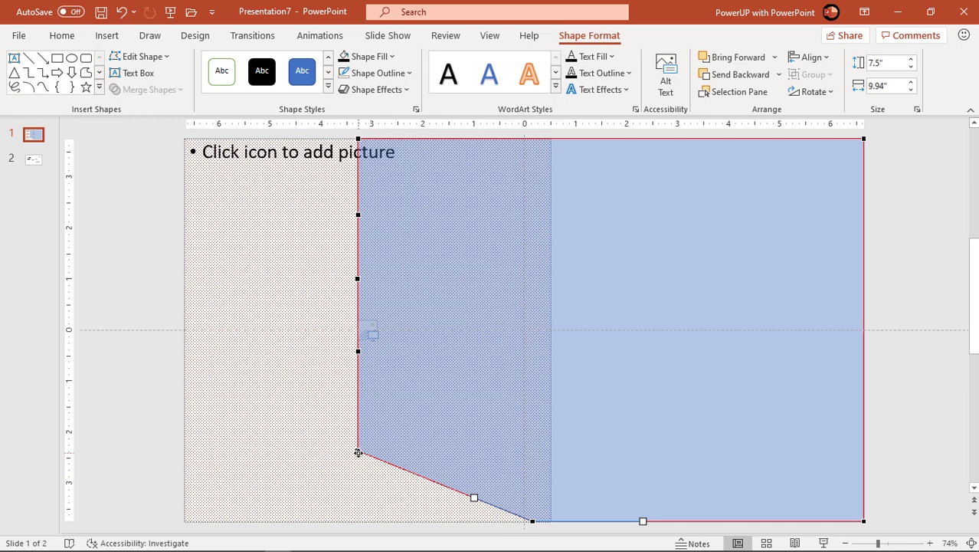
{"action": "left_click_drag", "start_coordinate": [358, 453], "coordinate": [463, 483]}
{"action": "left_click_drag", "start_coordinate": [358, 351], "coordinate": [470, 371]}
{"action": "left_click_drag", "start_coordinate": [358, 279], "coordinate": [375, 310]}
{"action": "left_click_drag", "start_coordinate": [358, 214], "coordinate": [407, 215]}
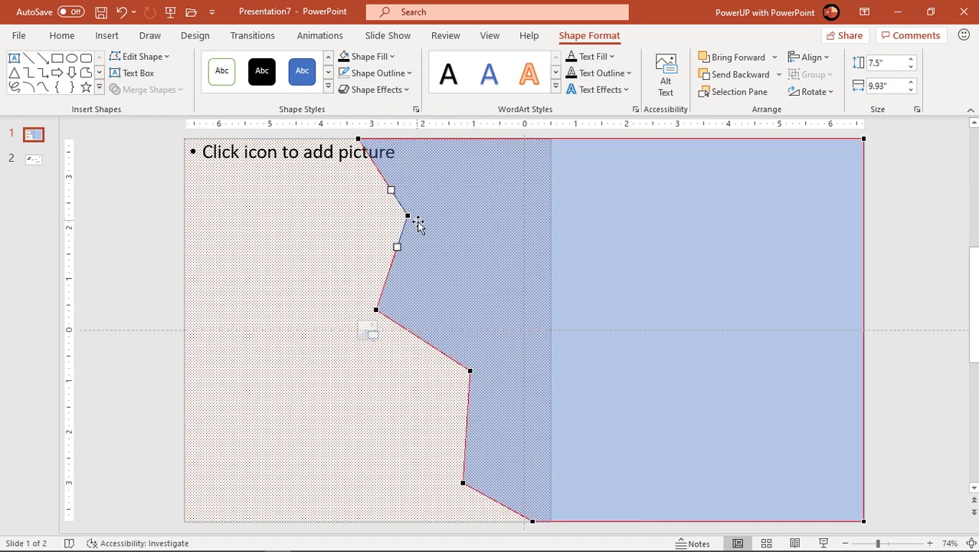
- Convert the four left-edge points to Smooth Points
{"action": "right_click", "coordinate": [463, 482]}
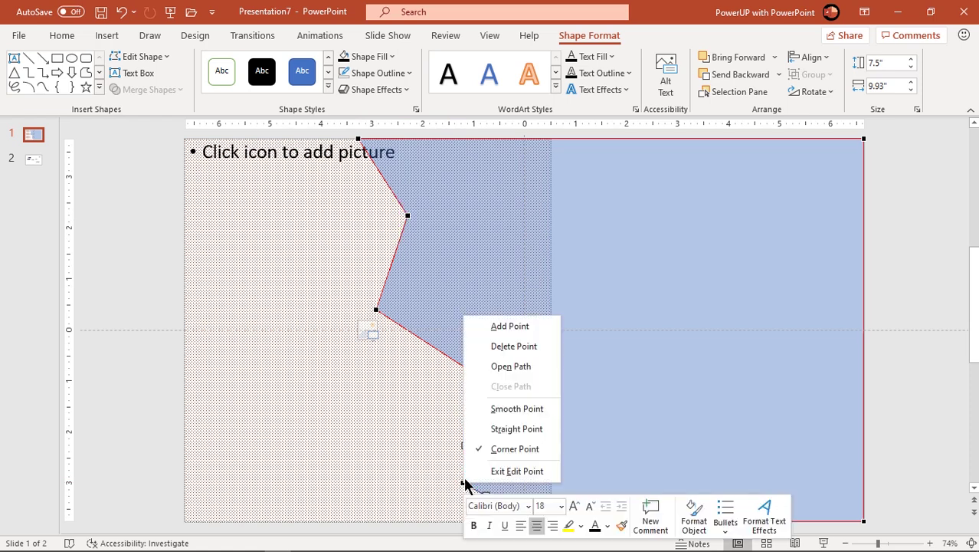
{"action": "left_click", "coordinate": [506, 407]}
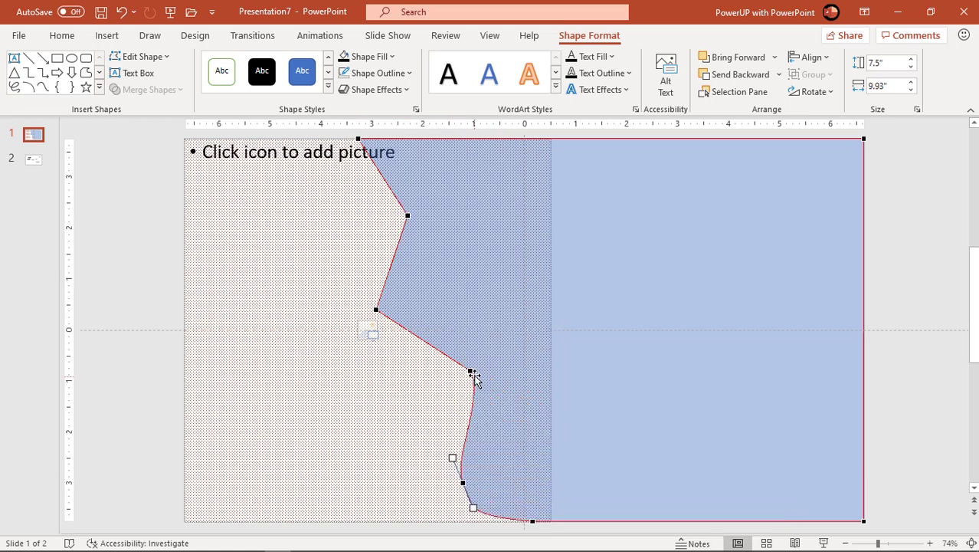
{"action": "right_click", "coordinate": [471, 371]}
{"action": "left_click", "coordinate": [512, 464]}
{"action": "right_click", "coordinate": [375, 309]}
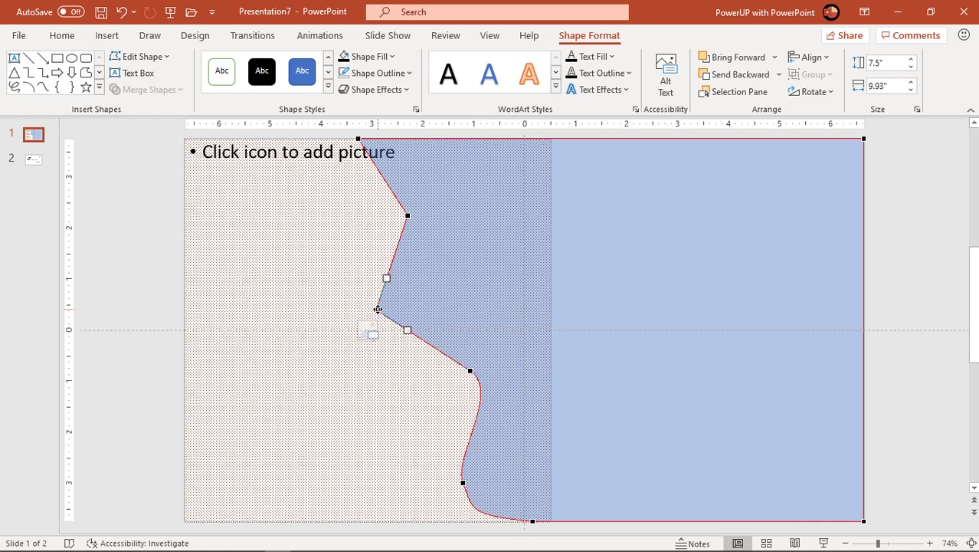
{"action": "left_click", "coordinate": [415, 400]}
{"action": "right_click", "coordinate": [406, 217]}
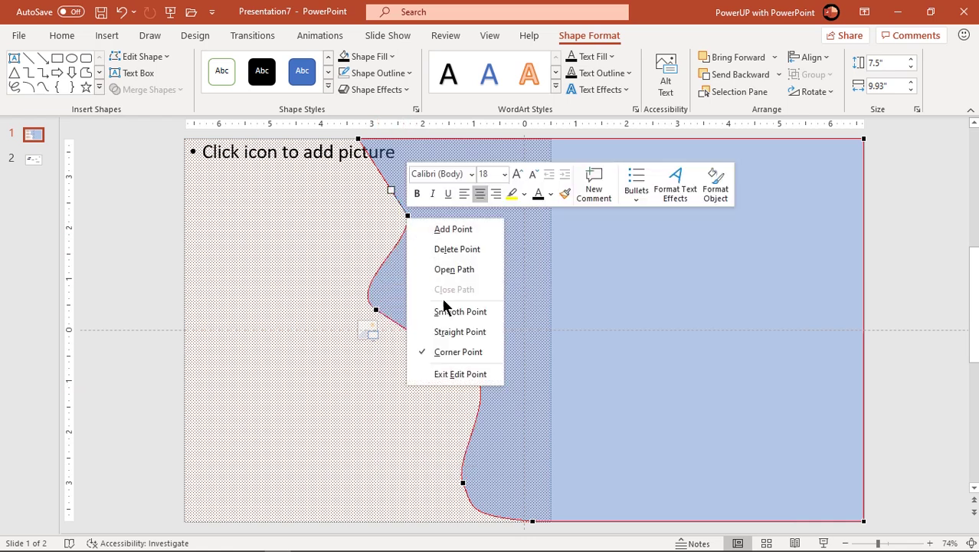
{"action": "left_click", "coordinate": [446, 308]}
- Adjust the points and curve handles to refine the flowing wave from top to bottom
{"action": "left_click", "coordinate": [378, 309]}
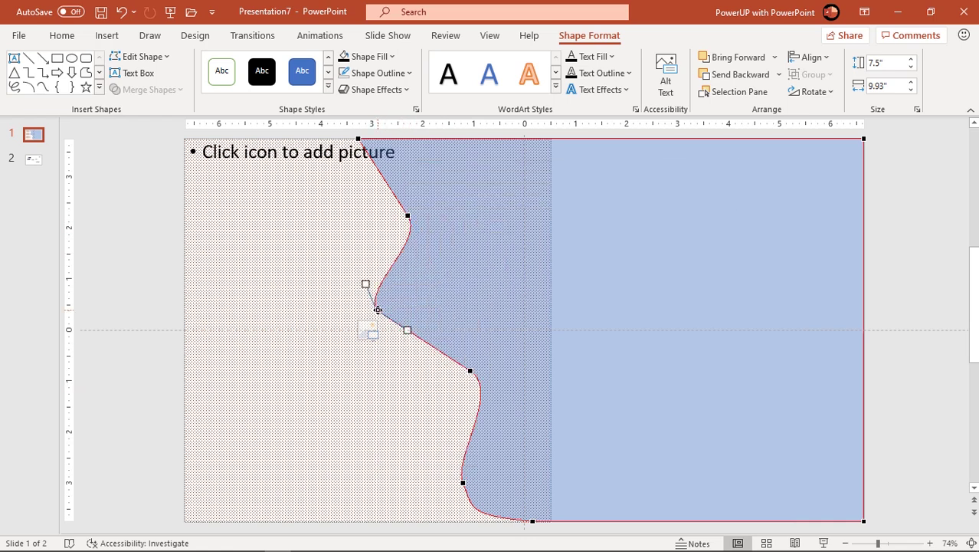
{"action": "left_click_drag", "start_coordinate": [408, 331], "coordinate": [384, 347]}
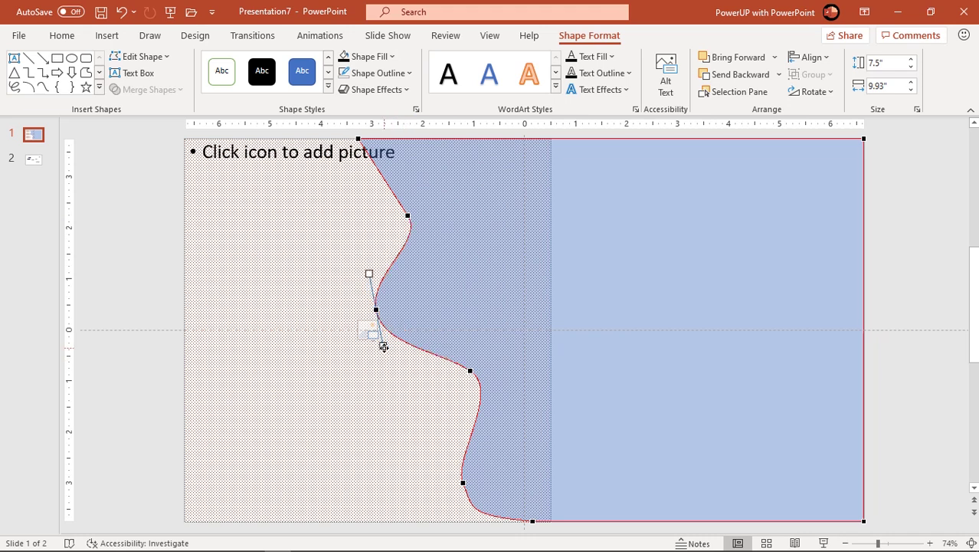
{"action": "left_click", "coordinate": [471, 369]}
{"action": "left_click", "coordinate": [463, 483]}
{"action": "mouse_move", "coordinate": [463, 483]}
{"action": "left_mouse_down"}
{"action": "mouse_move", "coordinate": [462, 448]}
{"action": "mouse_move", "coordinate": [463, 466]}
{"action": "left_mouse_up"}
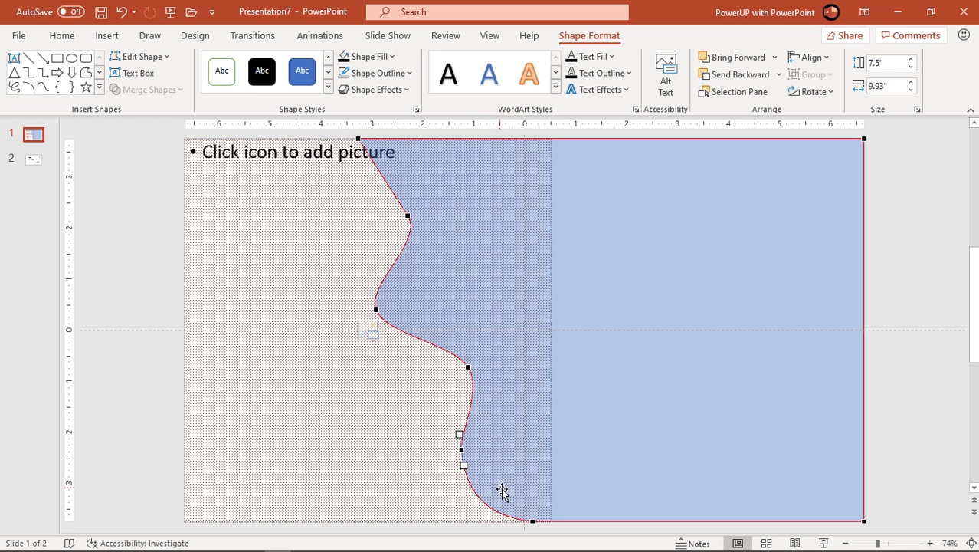
{"action": "left_click", "coordinate": [532, 519]}
{"action": "left_click_drag", "start_coordinate": [472, 514], "coordinate": [487, 498]}
{"action": "left_click_drag", "start_coordinate": [462, 450], "coordinate": [469, 445]}
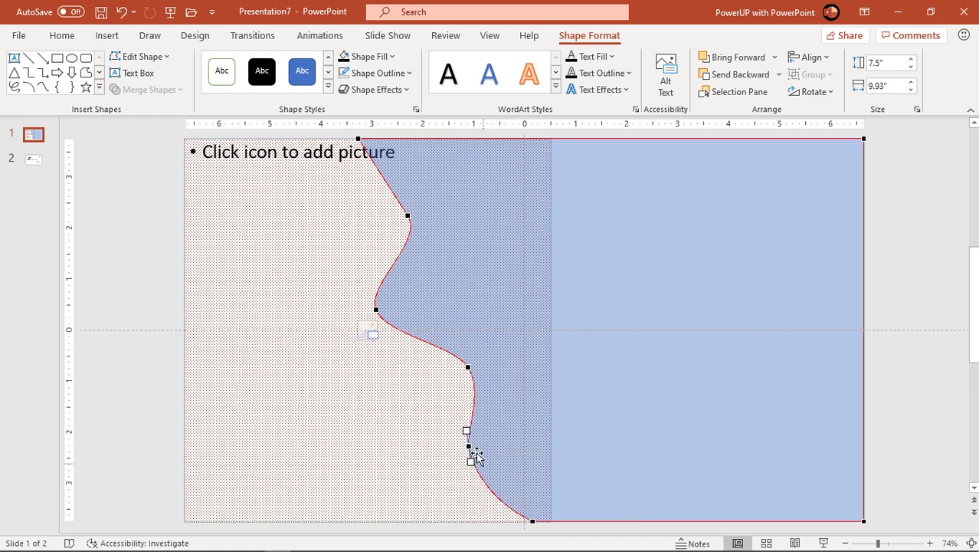
{"action": "left_click_drag", "start_coordinate": [468, 373], "coordinate": [459, 374]}
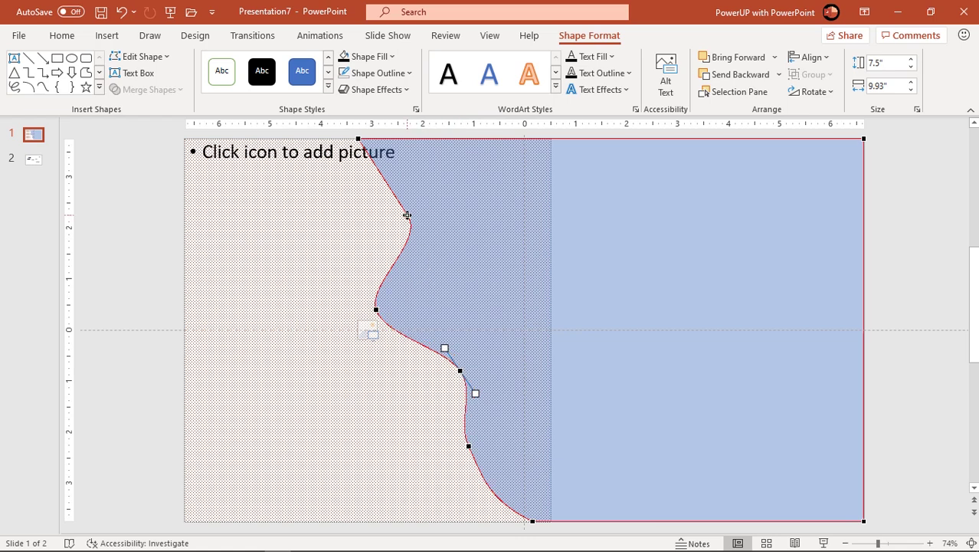
{"action": "left_click_drag", "start_coordinate": [407, 215], "coordinate": [404, 177]}
{"action": "left_click_drag", "start_coordinate": [379, 317], "coordinate": [383, 316]}
{"action": "left_click_drag", "start_coordinate": [460, 370], "coordinate": [467, 369]}
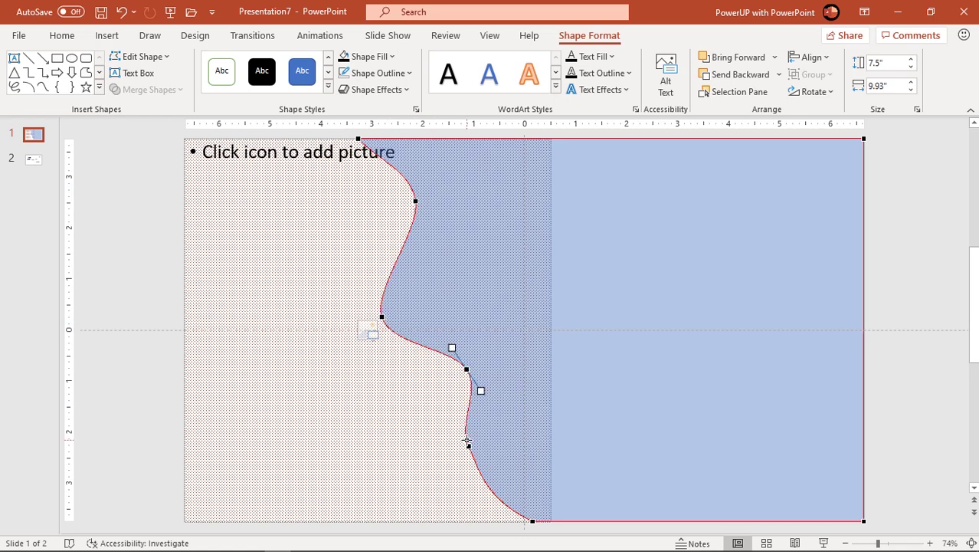
{"action": "left_click_drag", "start_coordinate": [468, 445], "coordinate": [467, 474]}
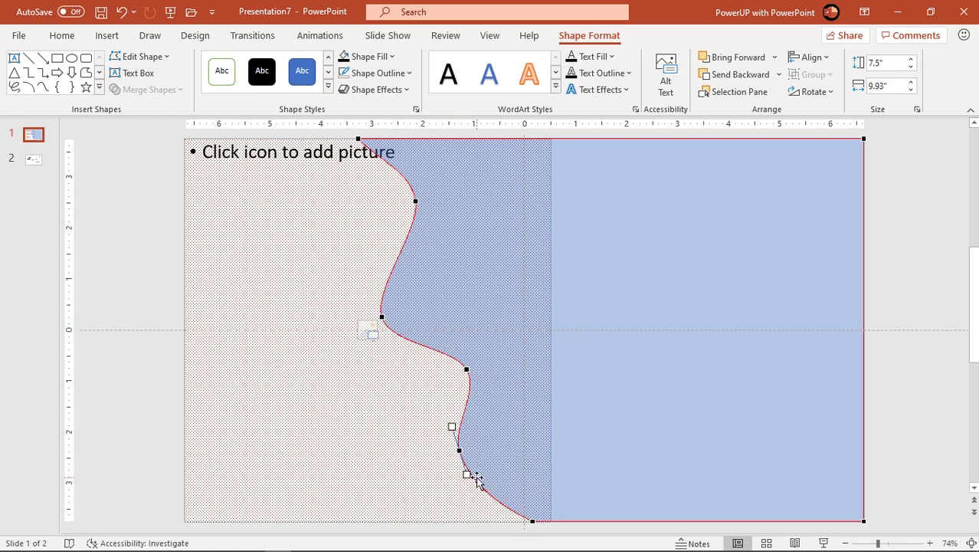
{"action": "left_click", "coordinate": [383, 316]}
{"action": "left_click_drag", "start_coordinate": [392, 328], "coordinate": [399, 349]}
{"action": "left_click", "coordinate": [467, 369]}
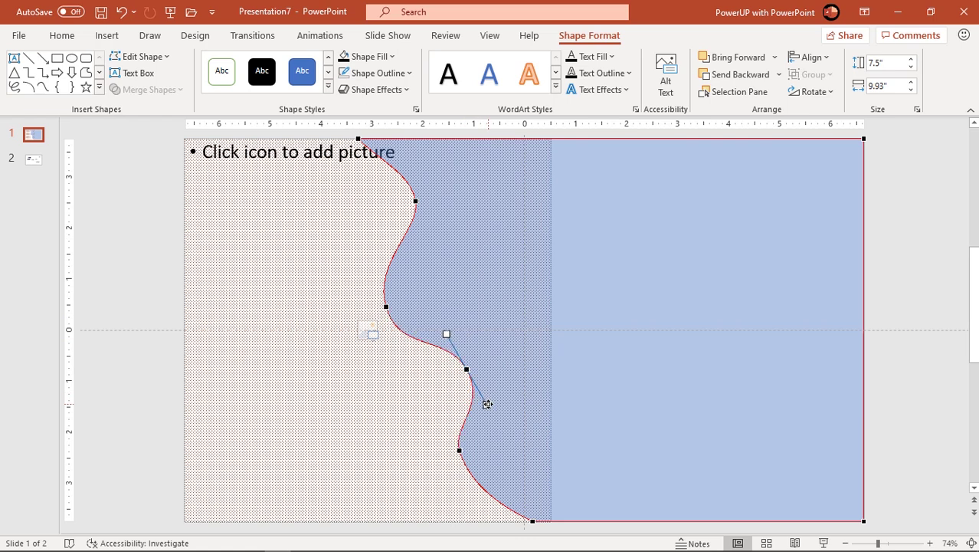
- Ctrl-drag a copy of the wave shape to the right, overlapping the original
{"action": "left_click", "coordinate": [889, 380]}
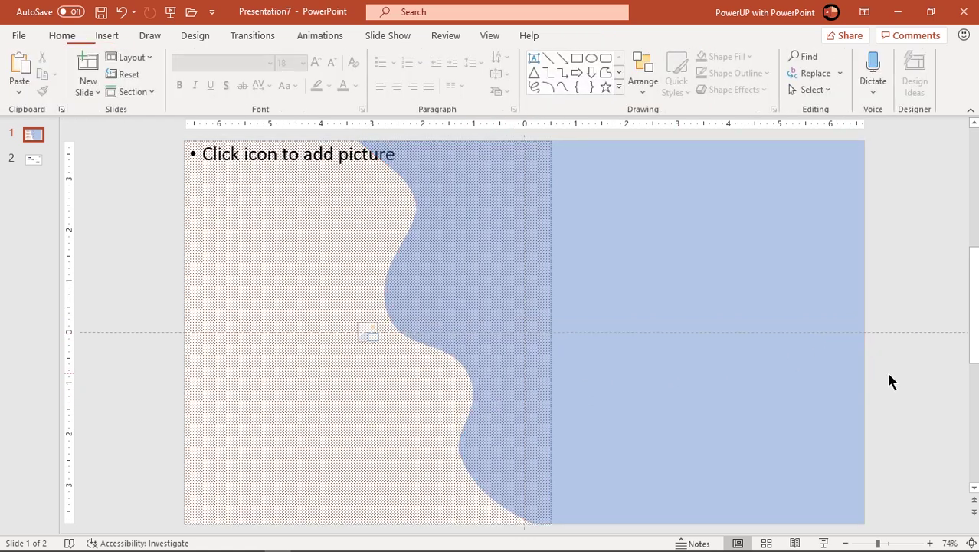
{"action": "left_click", "coordinate": [525, 342]}
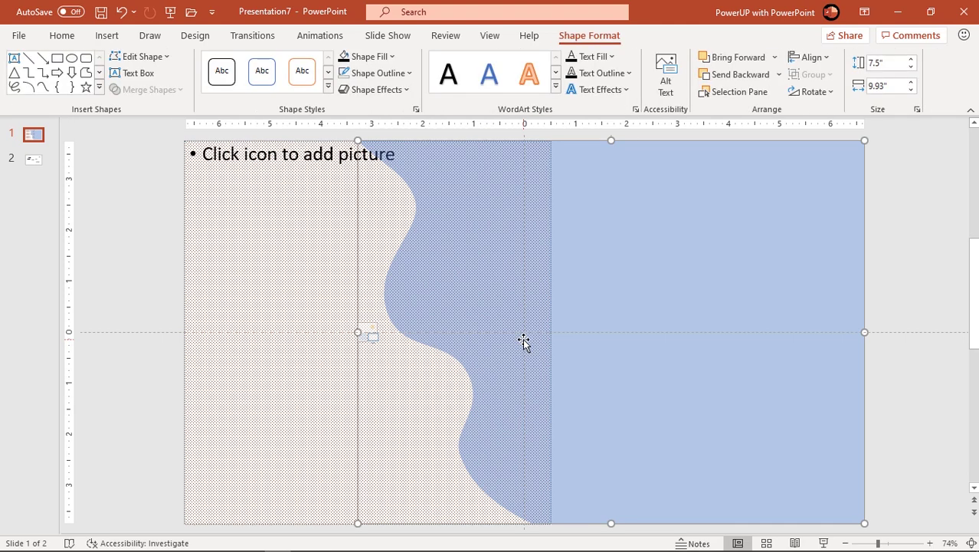
{"action": "scroll", "coordinate": [525, 342], "scroll_direction": "down", "scroll_amount": 1}
{"action": "left_click_drag", "start_coordinate": [525, 345], "coordinate": [735, 337]}
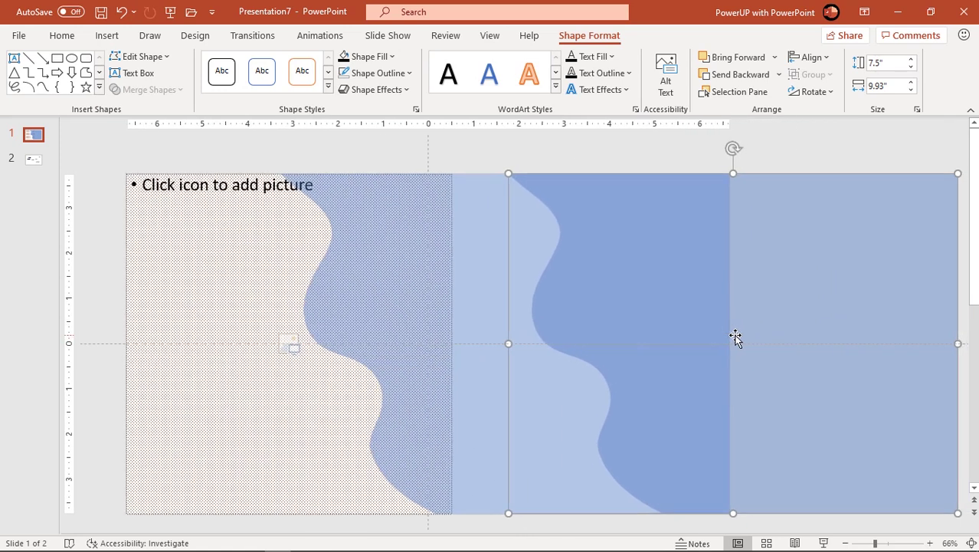
- In Edit Points, move the copy's top and bottom points and bend its left edge into an S-curve
{"action": "right_click", "coordinate": [675, 400]}
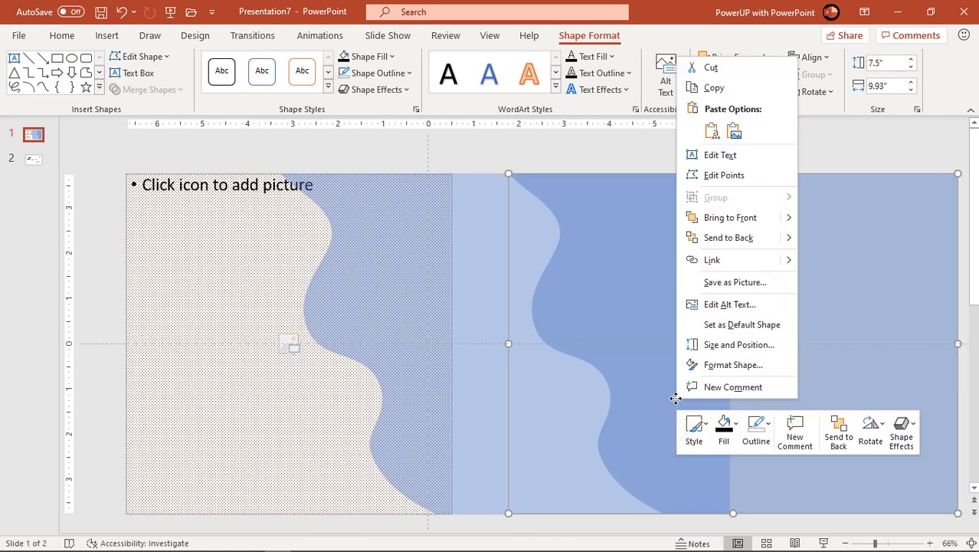
{"action": "left_click", "coordinate": [722, 176]}
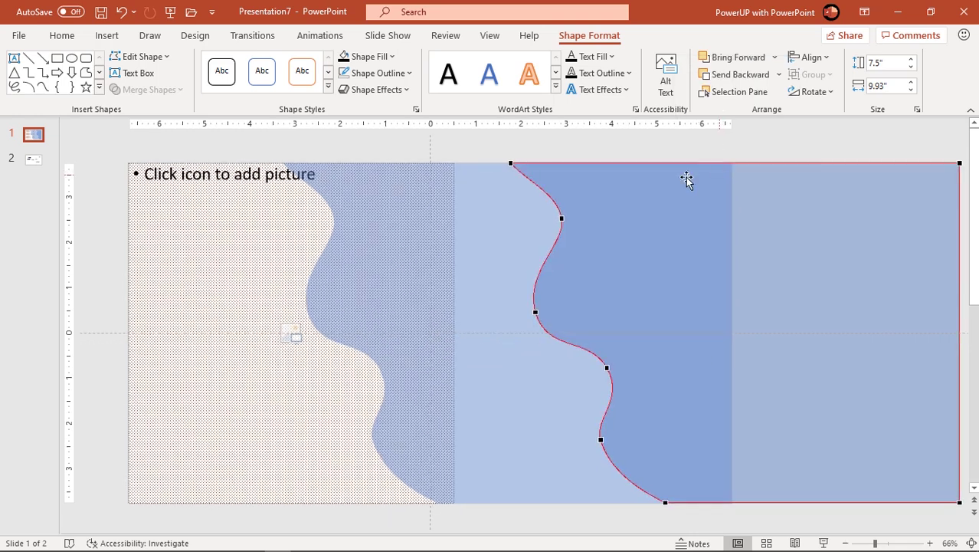
{"action": "left_click_drag", "start_coordinate": [511, 161], "coordinate": [628, 163]}
{"action": "left_click_drag", "start_coordinate": [666, 500], "coordinate": [517, 502]}
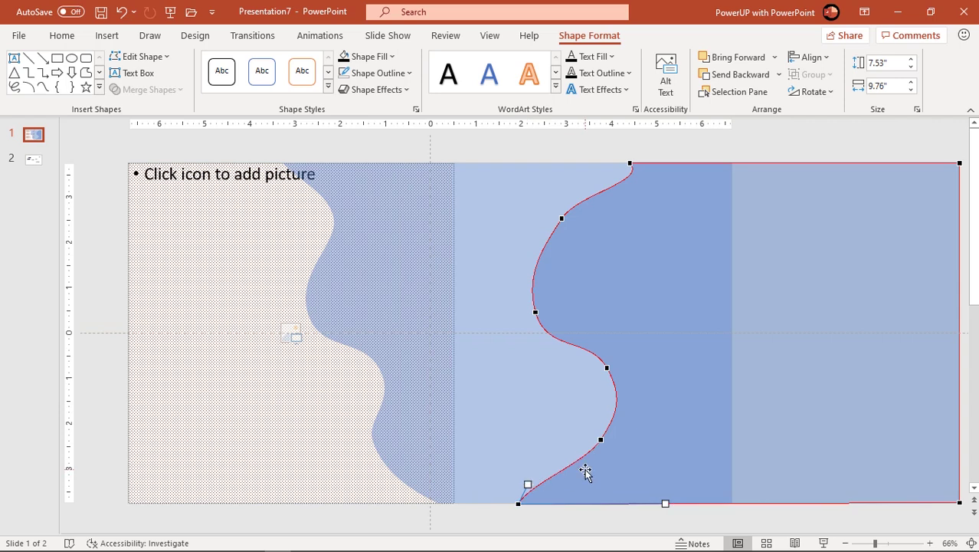
{"action": "left_click_drag", "start_coordinate": [600, 440], "coordinate": [571, 440]}
{"action": "left_click_drag", "start_coordinate": [608, 371], "coordinate": [526, 372]}
{"action": "left_click_drag", "start_coordinate": [535, 312], "coordinate": [581, 293]}
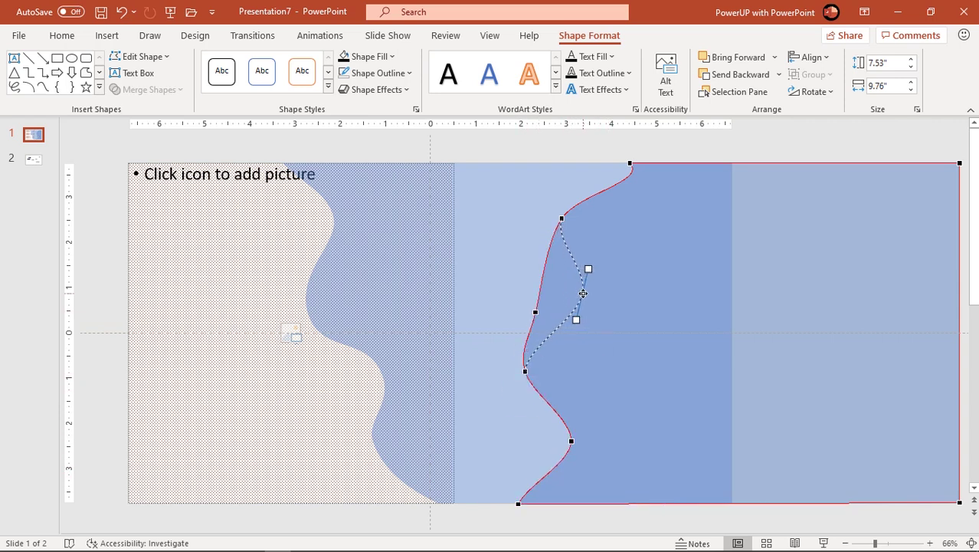
{"action": "left_click_drag", "start_coordinate": [562, 218], "coordinate": [549, 222]}
- Refine the S-curve's handles and points into a deeper, smoother wave
{"action": "left_click", "coordinate": [631, 164]}
{"action": "left_click_drag", "start_coordinate": [642, 182], "coordinate": [622, 191]}
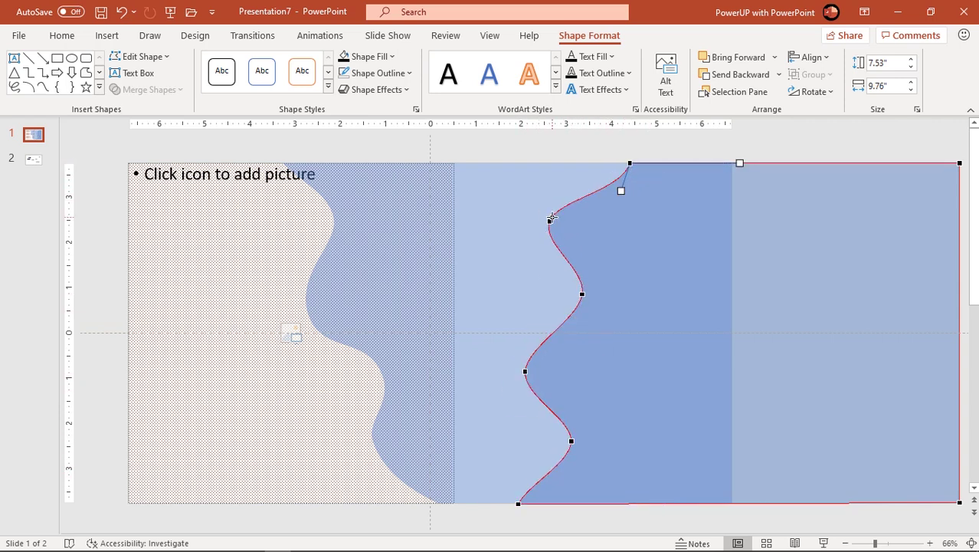
{"action": "left_click_drag", "start_coordinate": [548, 222], "coordinate": [543, 219]}
{"action": "left_click_drag", "start_coordinate": [525, 371], "coordinate": [502, 368]}
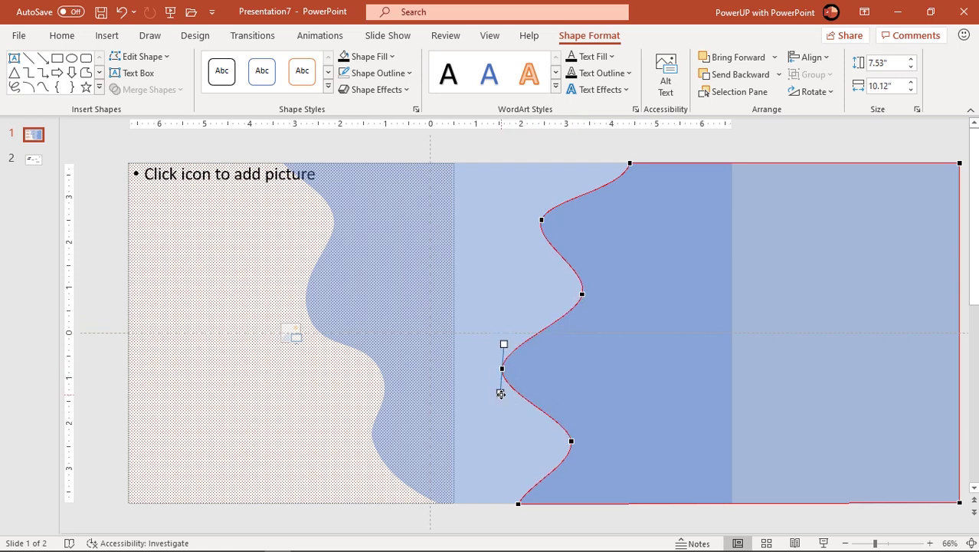
{"action": "left_click_drag", "start_coordinate": [542, 219], "coordinate": [551, 212]}
{"action": "left_click_drag", "start_coordinate": [582, 293], "coordinate": [585, 292]}
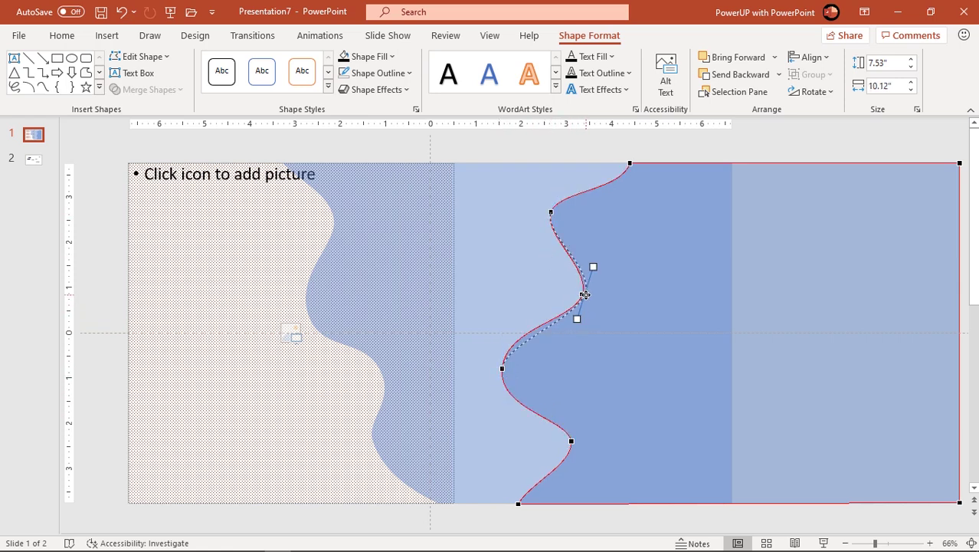
{"action": "left_click_drag", "start_coordinate": [571, 440], "coordinate": [560, 442]}
{"action": "left_click_drag", "start_coordinate": [519, 504], "coordinate": [524, 481]}
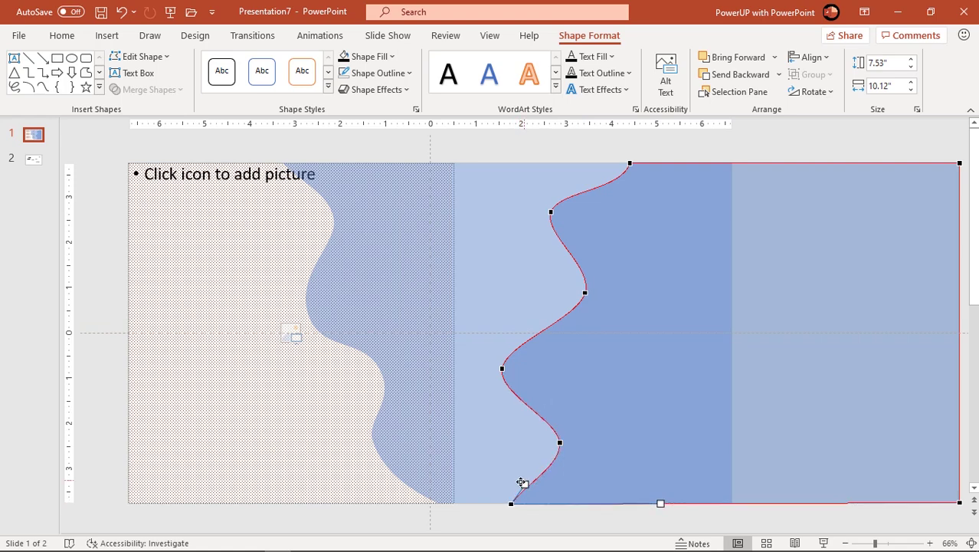
{"action": "left_click", "coordinate": [469, 521]}
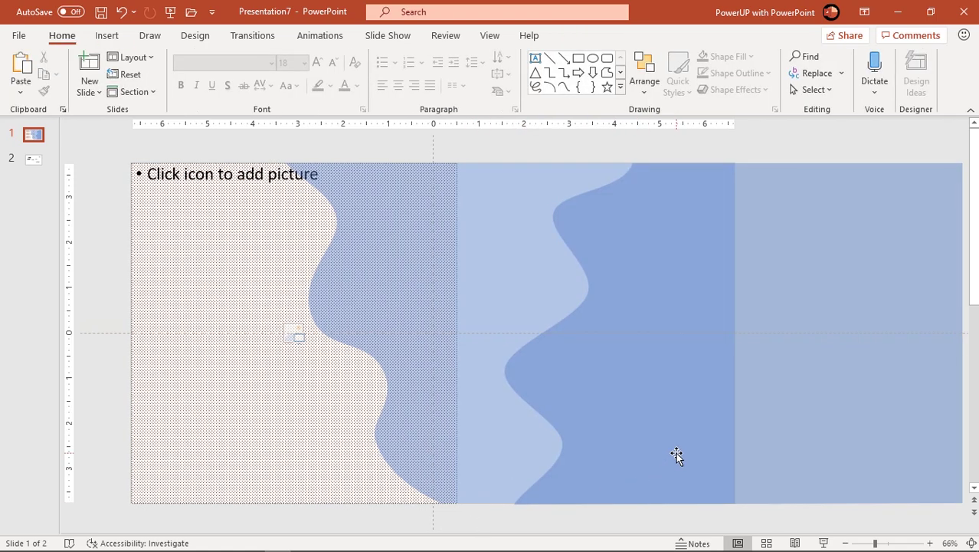
{"action": "scroll", "coordinate": [677, 456], "scroll_direction": "down", "scroll_amount": 2}
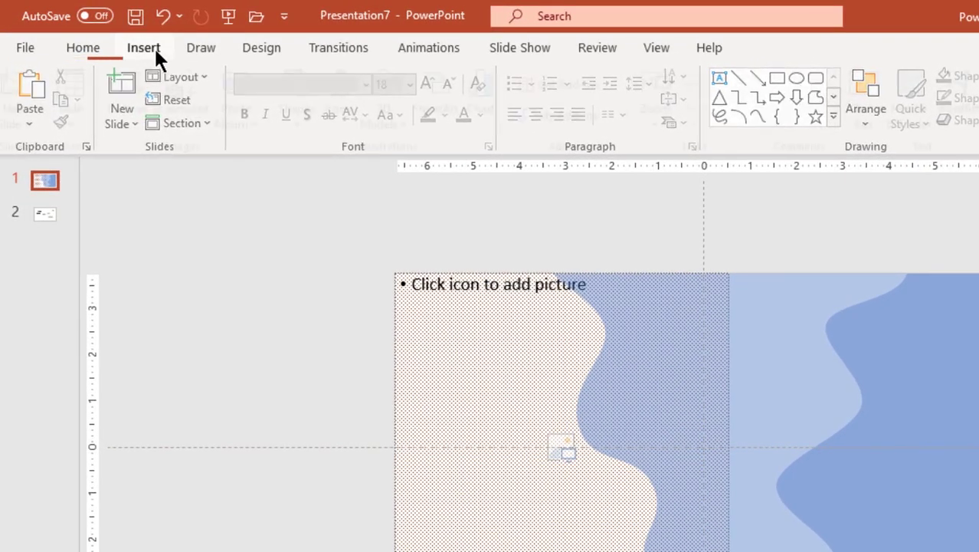
- Draw a rectangle over the part of the waves overhanging the slide's right edge
{"action": "left_click", "coordinate": [106, 35]}
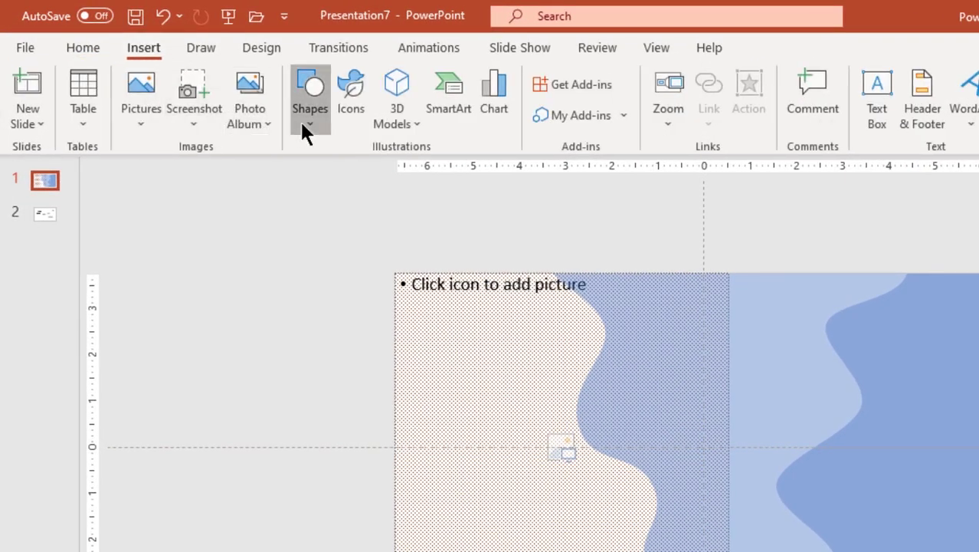
{"action": "left_click", "coordinate": [304, 129]}
{"action": "left_click", "coordinate": [367, 190]}
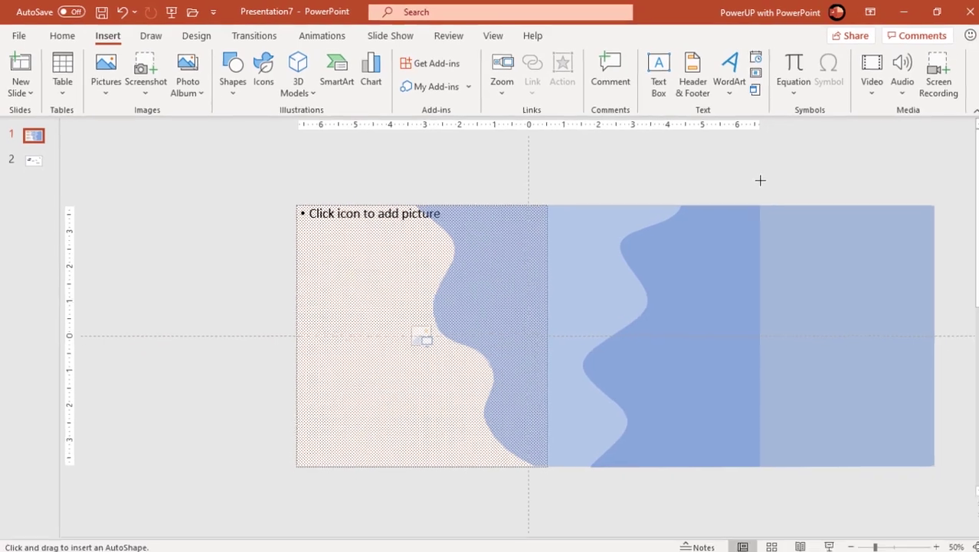
{"action": "left_click_drag", "start_coordinate": [754, 179], "coordinate": [963, 491]}
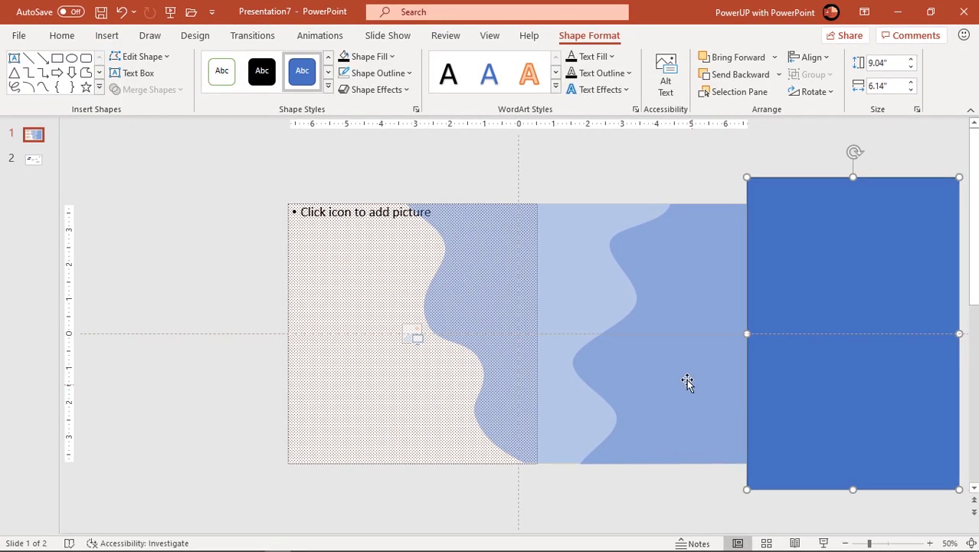
- Subtract the rectangle from the wave shape with Merge Shapes > Subtract
{"action": "left_click", "coordinate": [689, 383]}
{"action": "left_click", "coordinate": [814, 413], "text": "shift"}
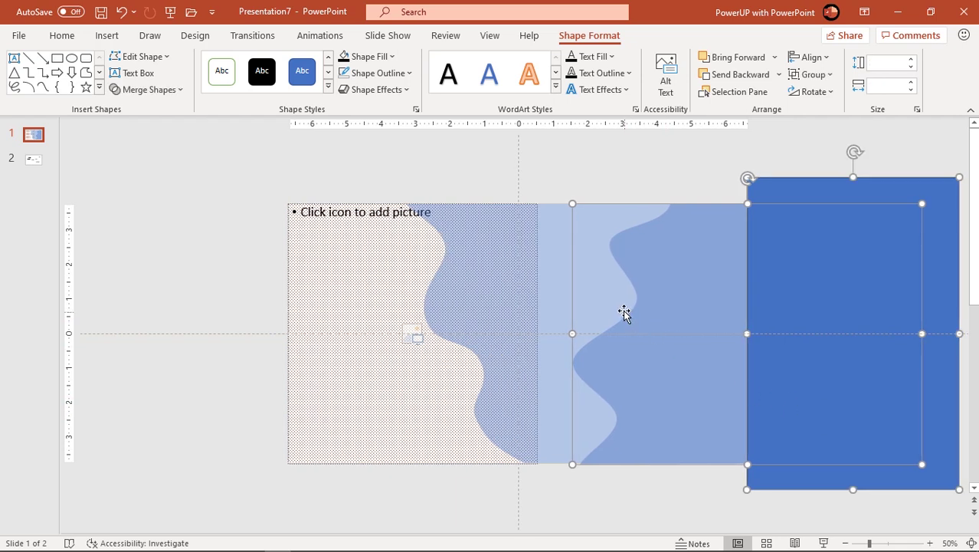
{"action": "left_click", "coordinate": [159, 92]}
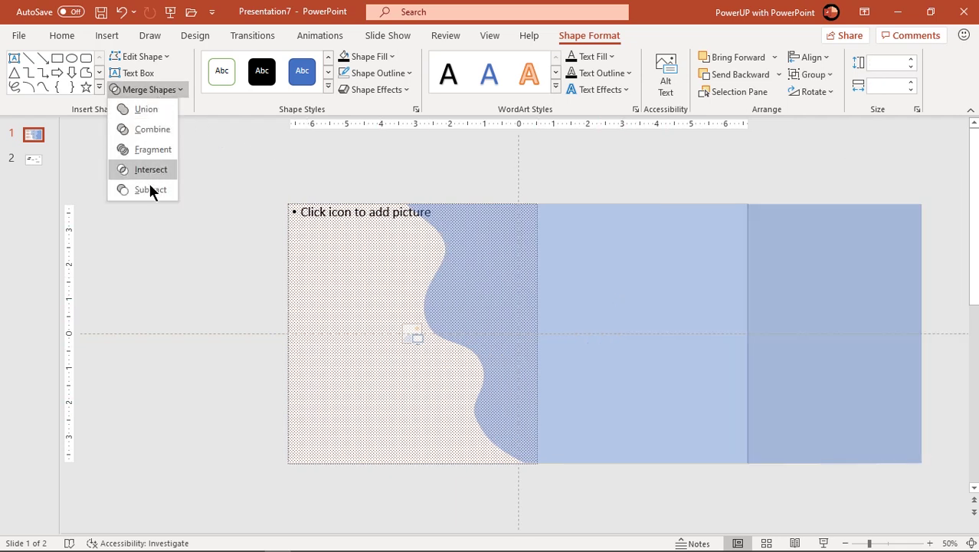
{"action": "left_click", "coordinate": [149, 186]}
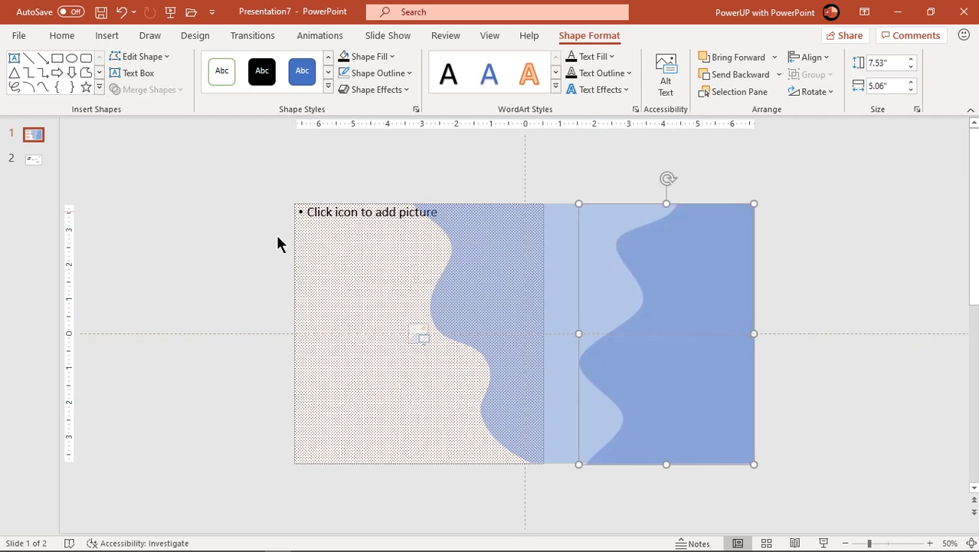
- Insert the 'coffee seeds' photo into the left picture placeholder
{"action": "left_click", "coordinate": [495, 491]}
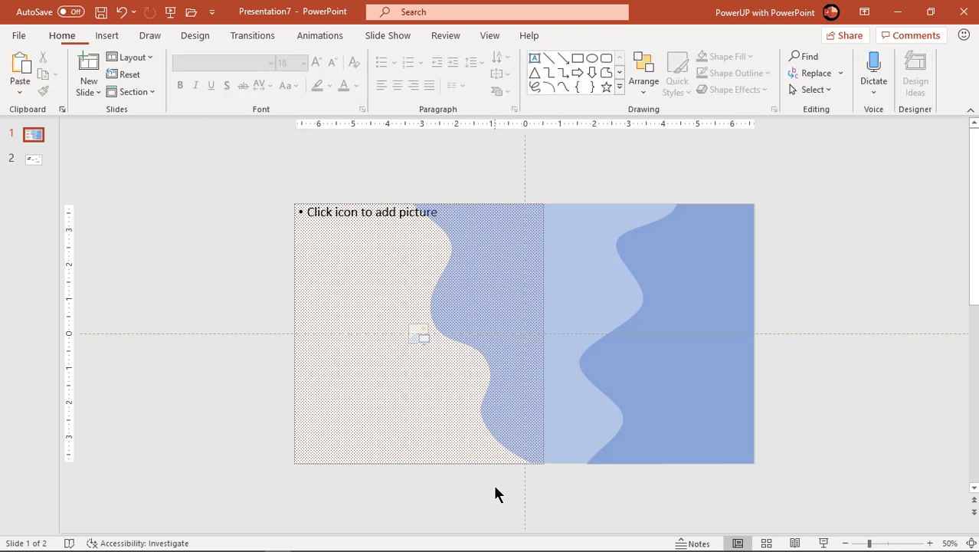
{"action": "left_click", "coordinate": [419, 336]}
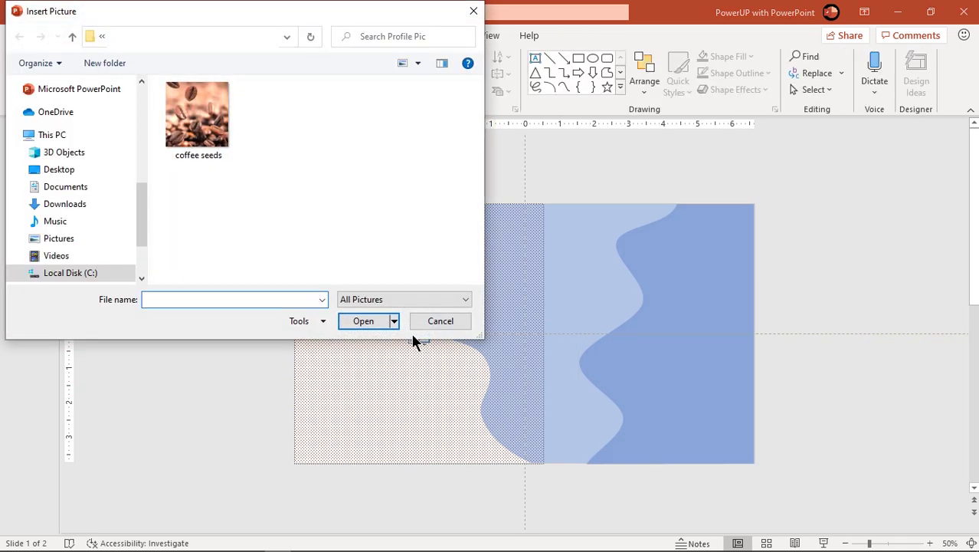
{"action": "double_click", "coordinate": [205, 149]}
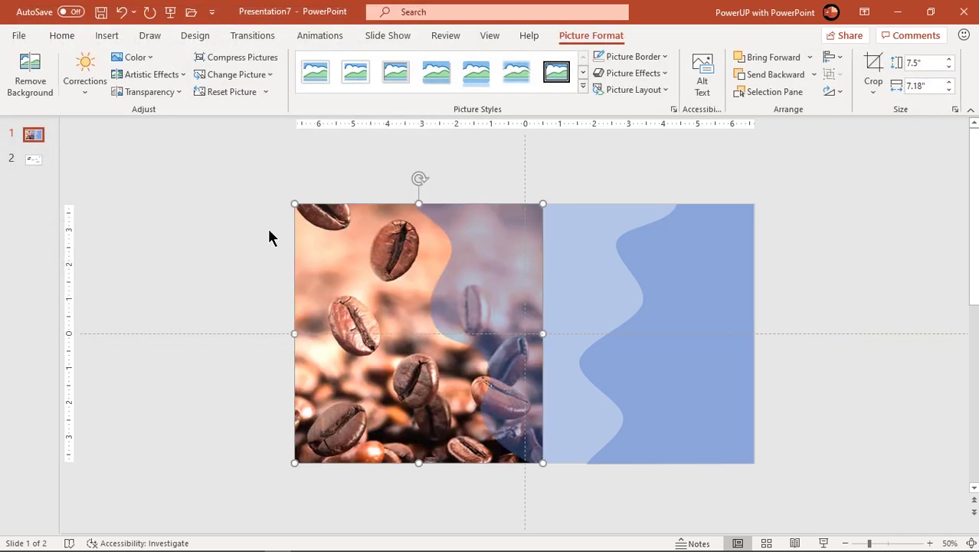
{"action": "left_click", "coordinate": [517, 302]}
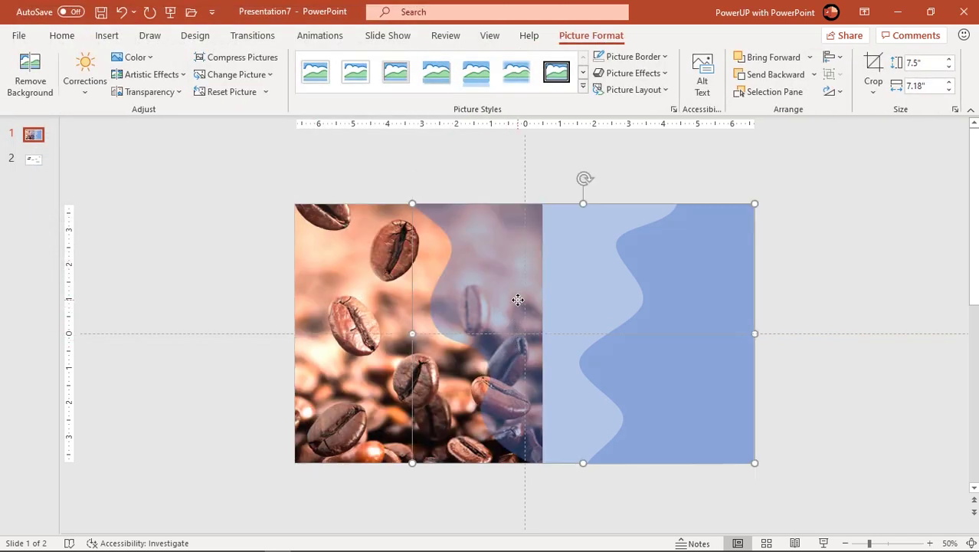
- Fill the first wave with solid cream sampled from the coffee photo with the eyedropper
{"action": "right_click", "coordinate": [518, 300]}
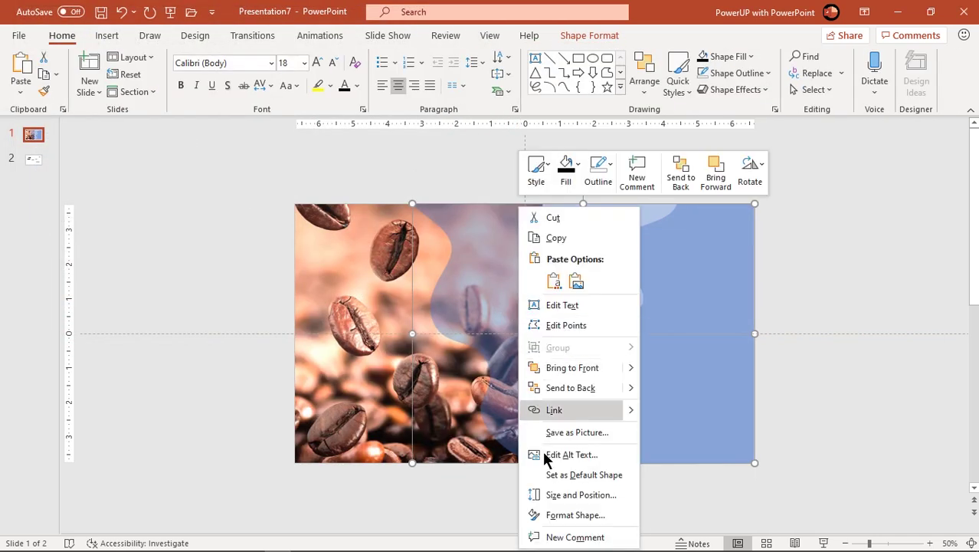
{"action": "left_click", "coordinate": [566, 514]}
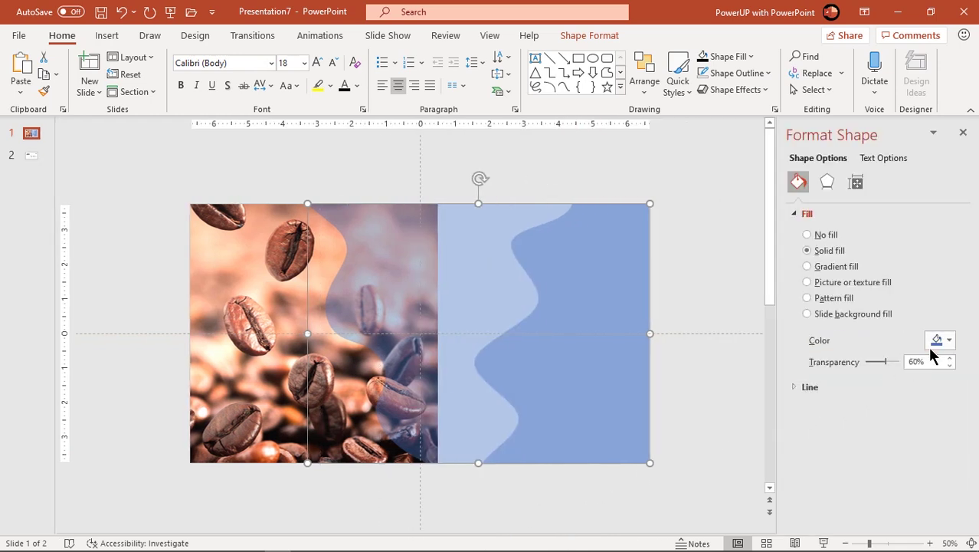
{"action": "left_click", "coordinate": [949, 341]}
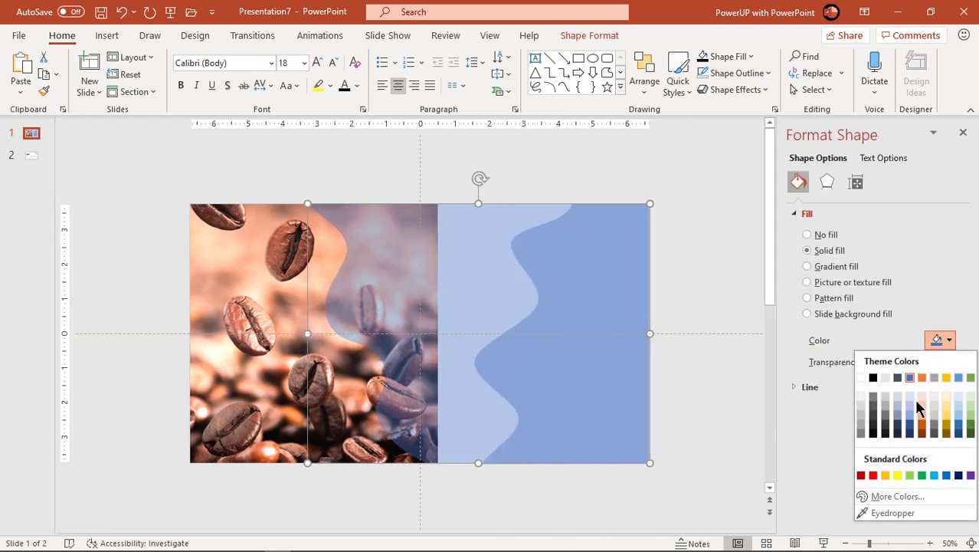
{"action": "left_click", "coordinate": [885, 513]}
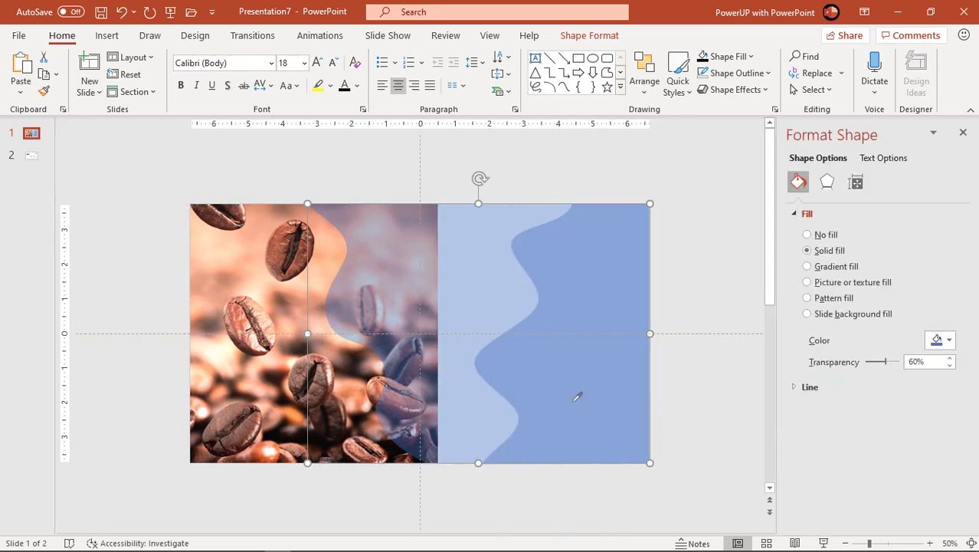
{"action": "left_click", "coordinate": [211, 352]}
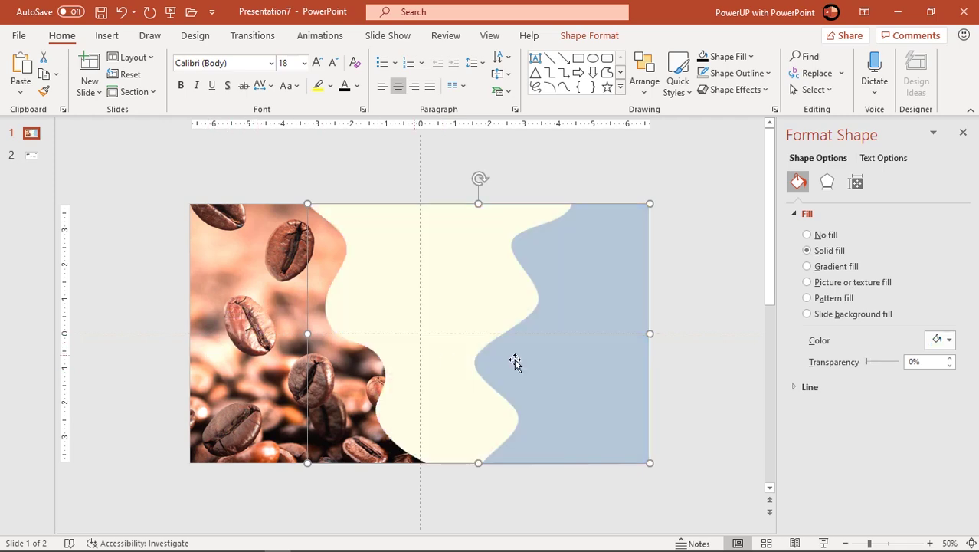
- Fill the right-hand wave with dark coffee brown sampled from the photo
{"action": "left_click", "coordinate": [584, 362]}
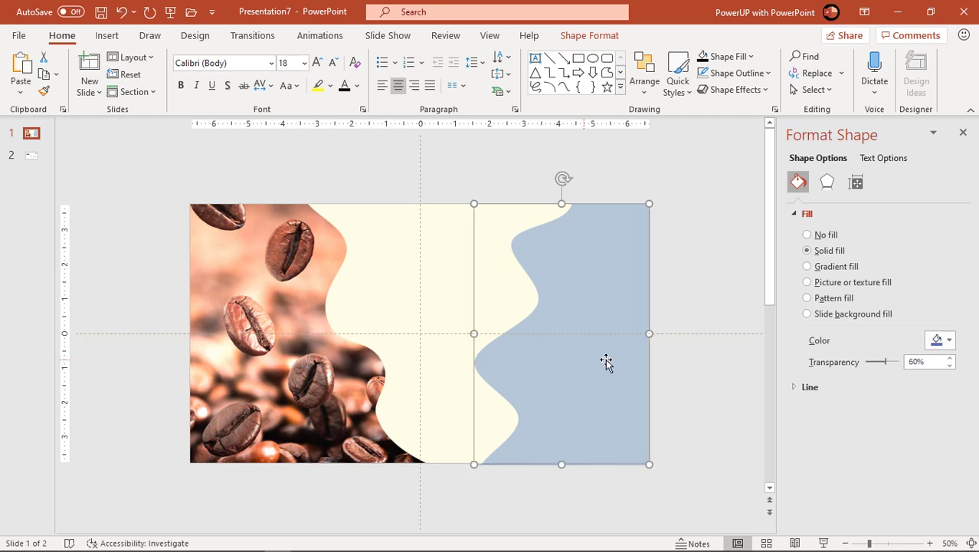
{"action": "left_click", "coordinate": [939, 342]}
{"action": "left_click", "coordinate": [892, 323]}
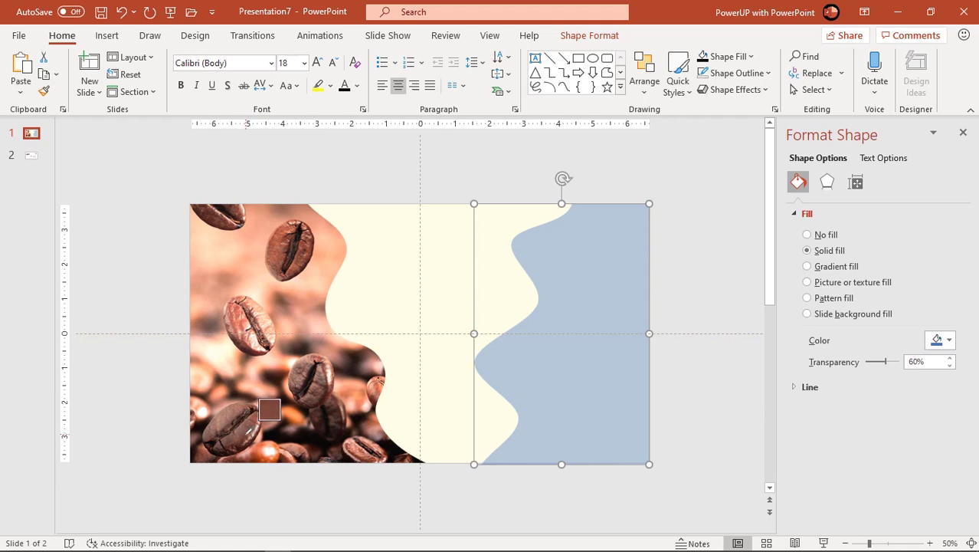
{"action": "left_click", "coordinate": [250, 431]}
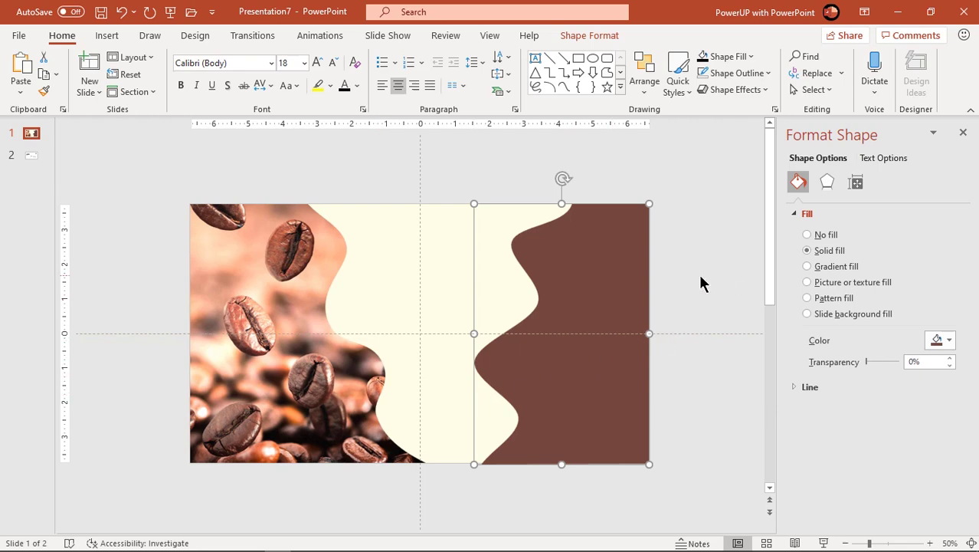
{"action": "left_click", "coordinate": [466, 290]}
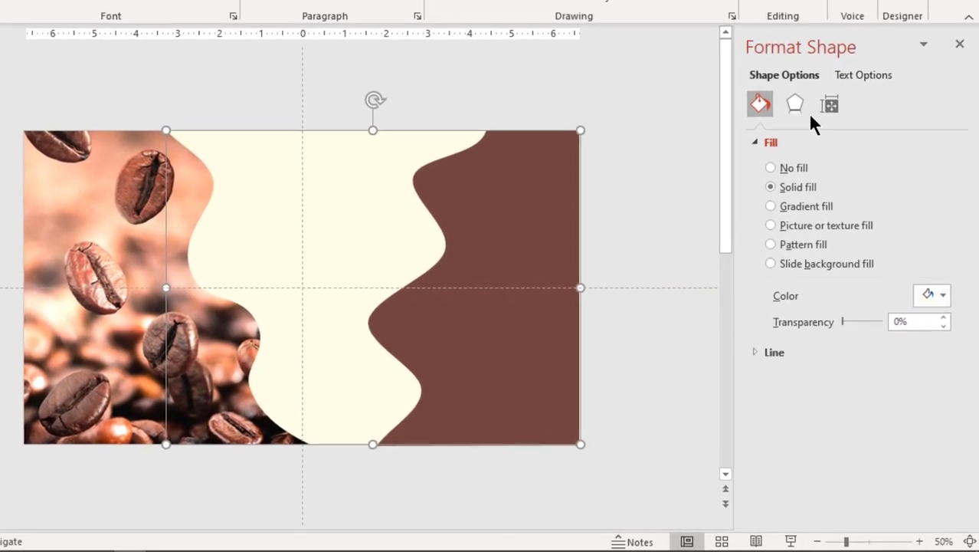
- Give the cream wave a soft outer shadow: 44% transparency, 9 pt blur, 180° angle, 3 pt distance
{"action": "left_click", "coordinate": [823, 181]}
{"action": "left_click", "coordinate": [788, 125]}
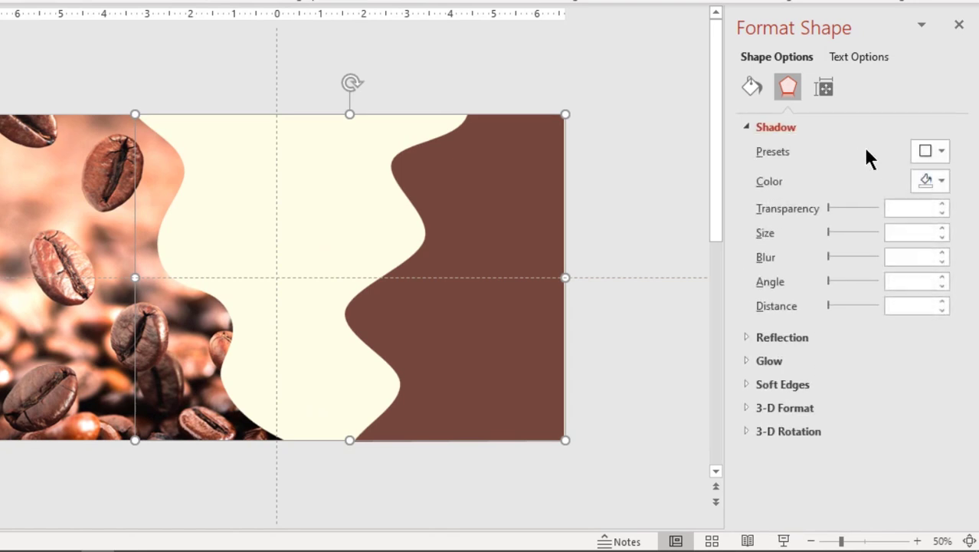
{"action": "left_click", "coordinate": [930, 150]}
{"action": "left_click", "coordinate": [937, 346]}
{"action": "left_click_drag", "start_coordinate": [857, 205], "coordinate": [850, 204]}
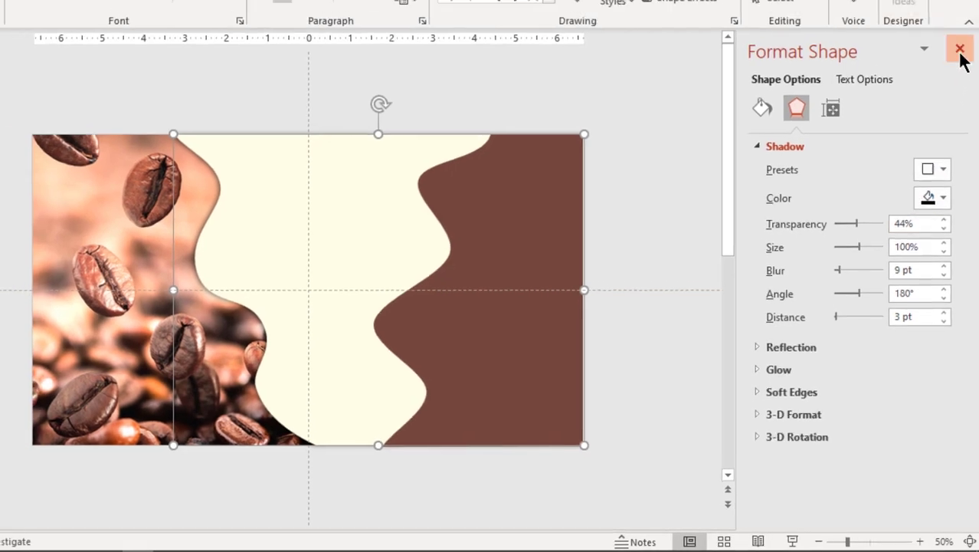
{"action": "left_click", "coordinate": [958, 25]}
{"action": "left_click", "coordinate": [891, 361]}
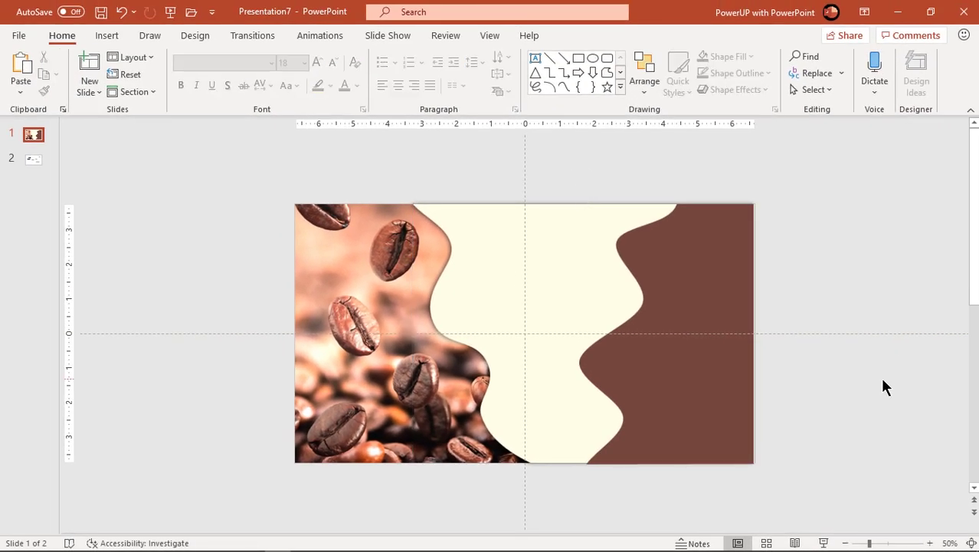
- Line the brown wave up flush with the slide's right and bottom edges
{"action": "left_click", "coordinate": [709, 404]}
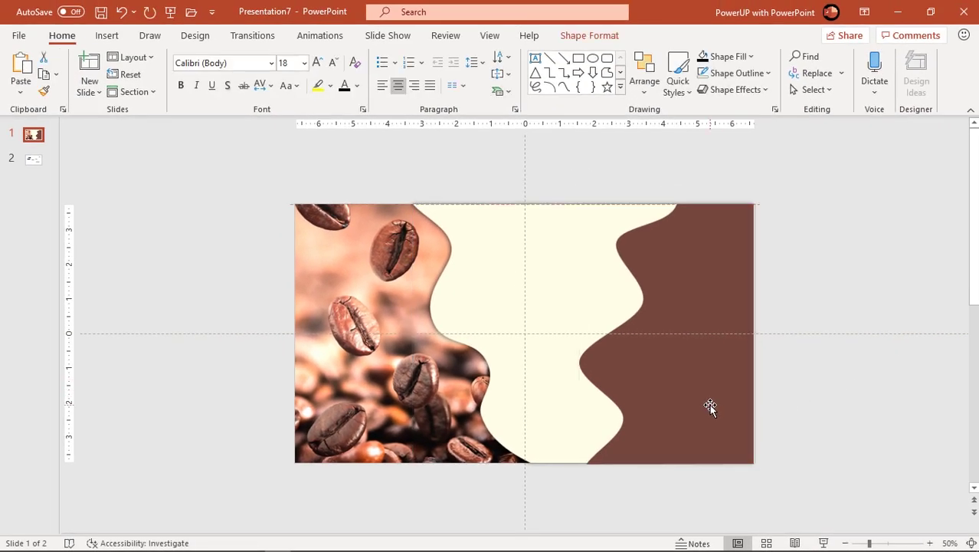
{"action": "left_click_drag", "start_coordinate": [709, 404], "coordinate": [711, 404]}
{"action": "left_click_drag", "start_coordinate": [668, 465], "coordinate": [668, 464]}
{"action": "left_click", "coordinate": [833, 353]}
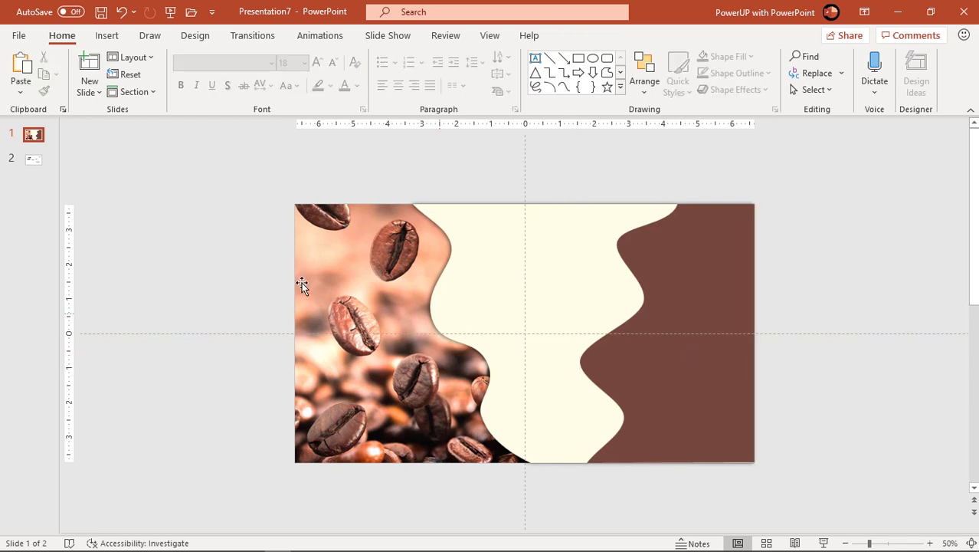
- Copy the Coffee Time title and service-details text from slide 2 onto slide 1's cream wave
{"action": "left_click", "coordinate": [33, 160]}
{"action": "left_click", "coordinate": [369, 339]}
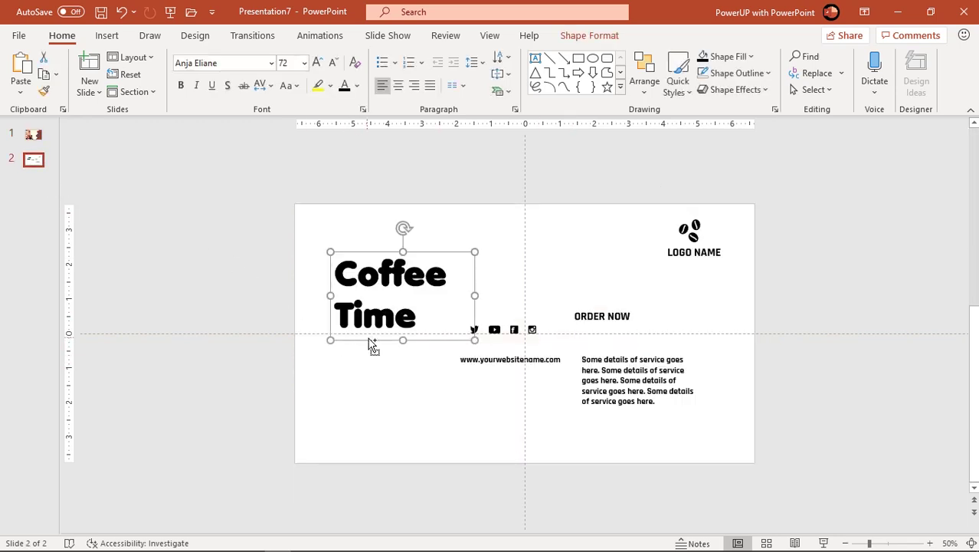
{"action": "left_click", "coordinate": [598, 373], "text": "shift"}
{"action": "key", "text": "ctrl+c"}
{"action": "key", "text": "Page_Up"}
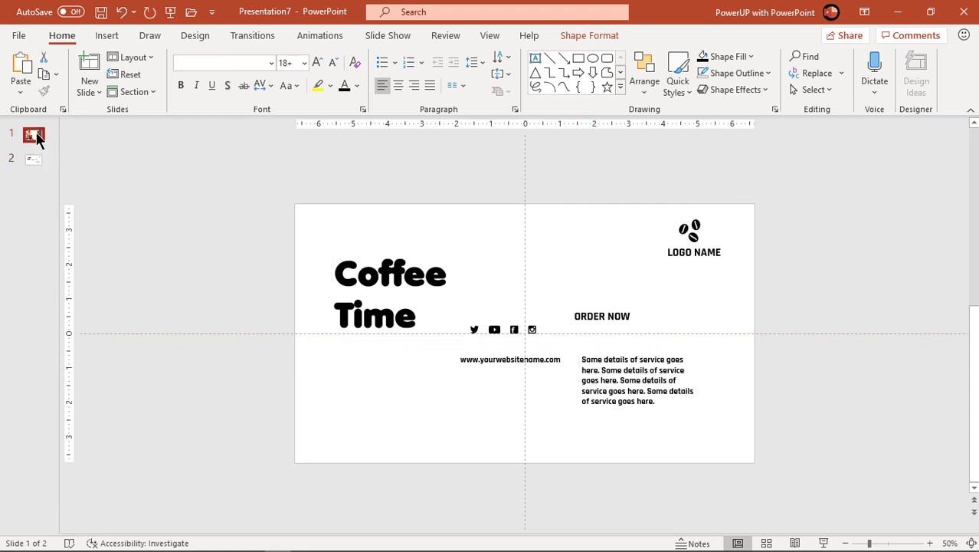
{"action": "key", "text": "ctrl+v"}
{"action": "left_click_drag", "start_coordinate": [475, 287], "coordinate": [605, 245]}
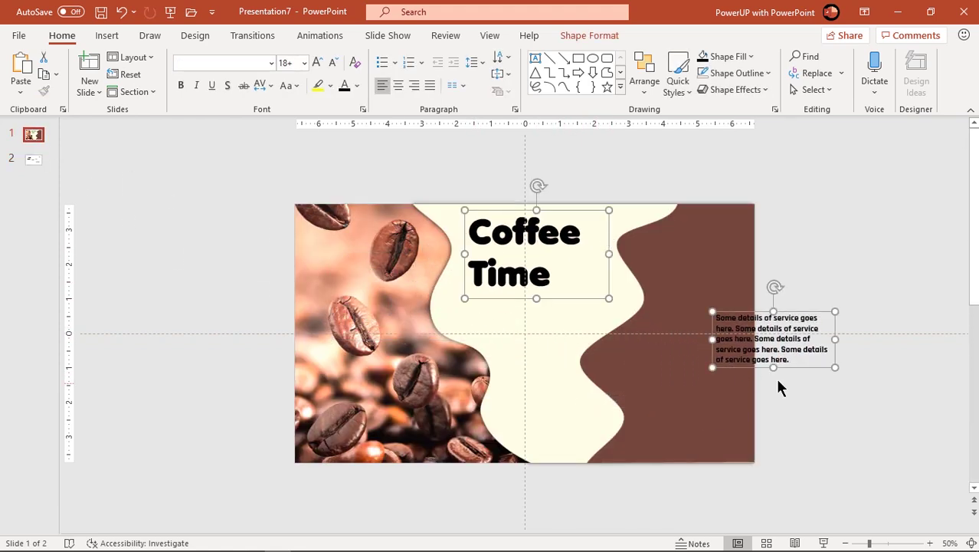
- Stack the service-details text neatly beneath the Coffee Time title
{"action": "left_click", "coordinate": [816, 374]}
{"action": "left_click_drag", "start_coordinate": [816, 374], "coordinate": [580, 346]}
{"action": "left_click", "coordinate": [557, 212]}
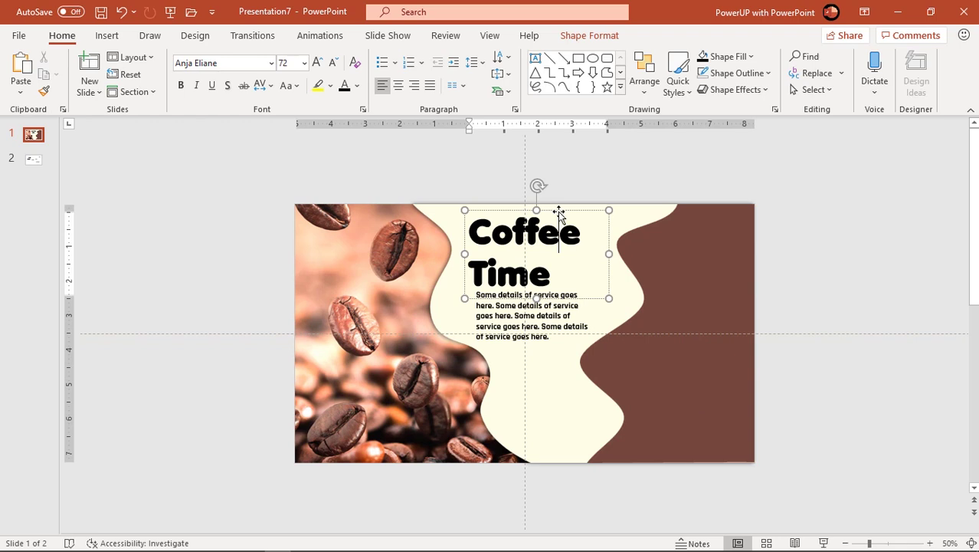
{"action": "left_click_drag", "start_coordinate": [557, 213], "coordinate": [557, 209]}
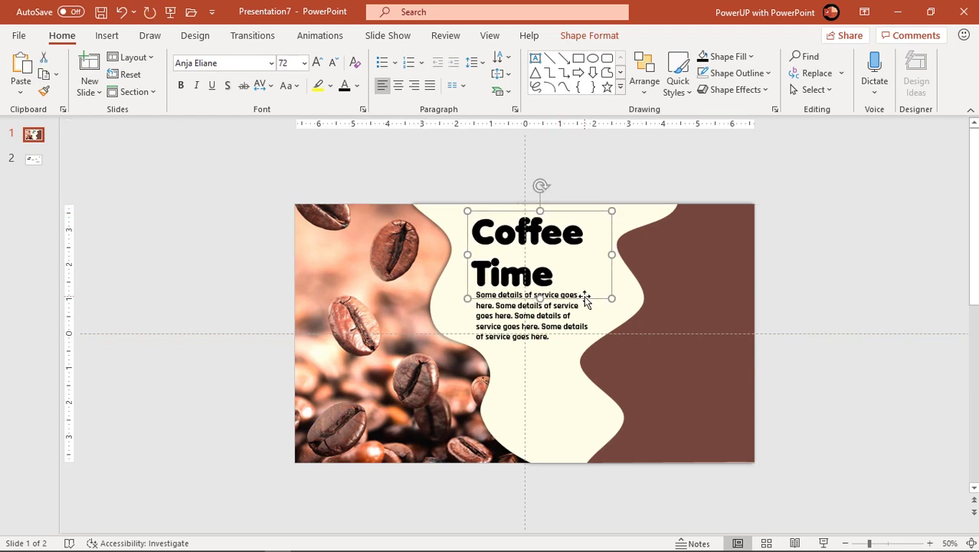
{"action": "left_click", "coordinate": [553, 344]}
{"action": "left_click_drag", "start_coordinate": [553, 349], "coordinate": [553, 353]}
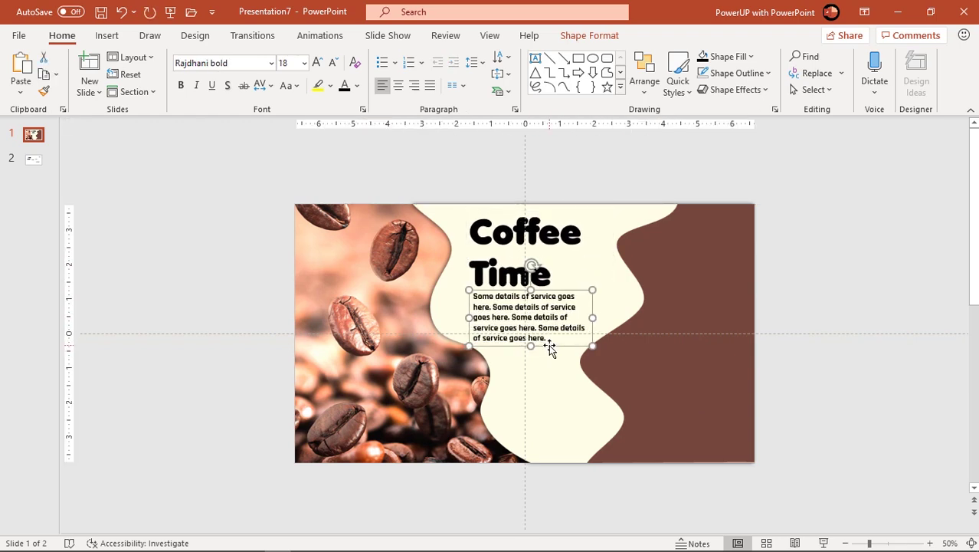
- Colour both the title and the details text brown
{"action": "left_click", "coordinate": [499, 280], "text": "shift"}
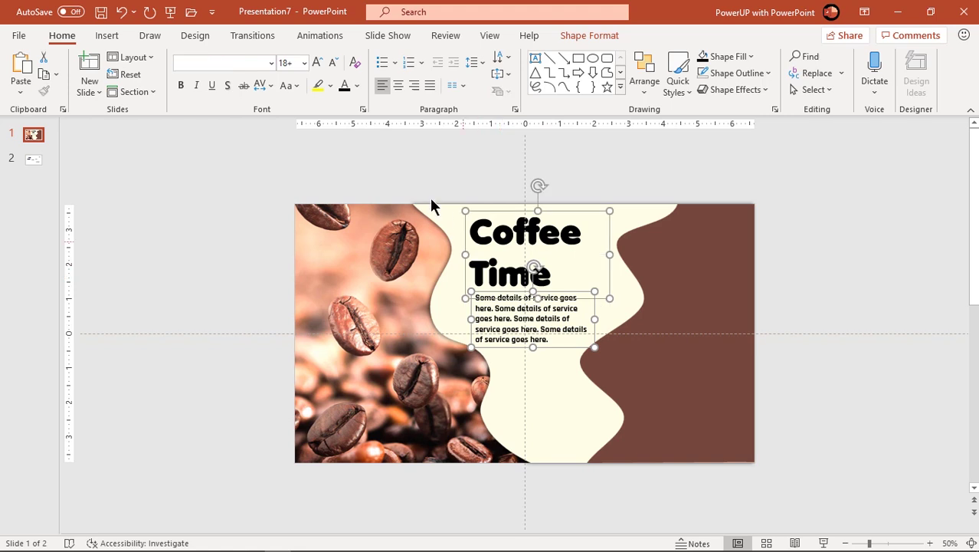
{"action": "left_click", "coordinate": [357, 85]}
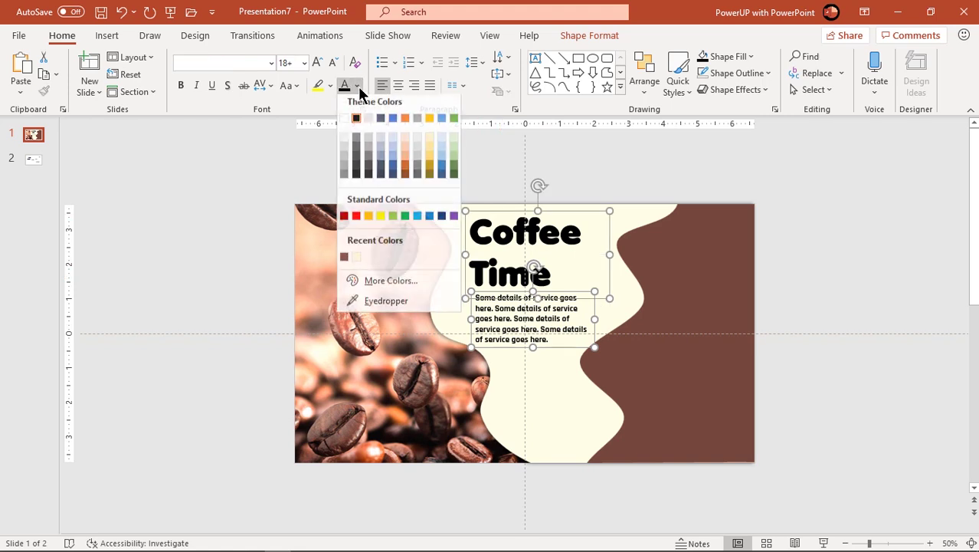
{"action": "left_click", "coordinate": [344, 262]}
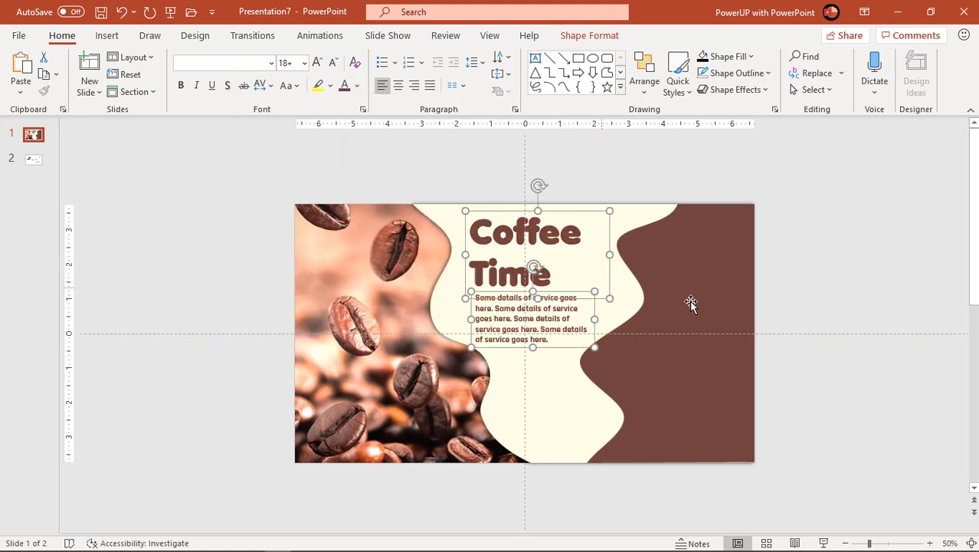
{"action": "left_click", "coordinate": [817, 335]}
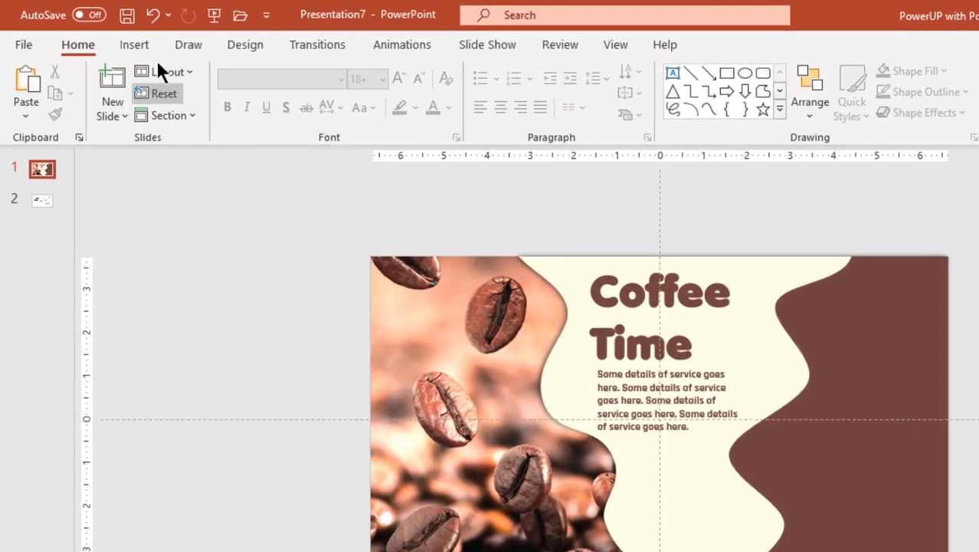
- Draw a rounded-rectangle button below the details text and remove its outline
{"action": "left_click", "coordinate": [106, 35]}
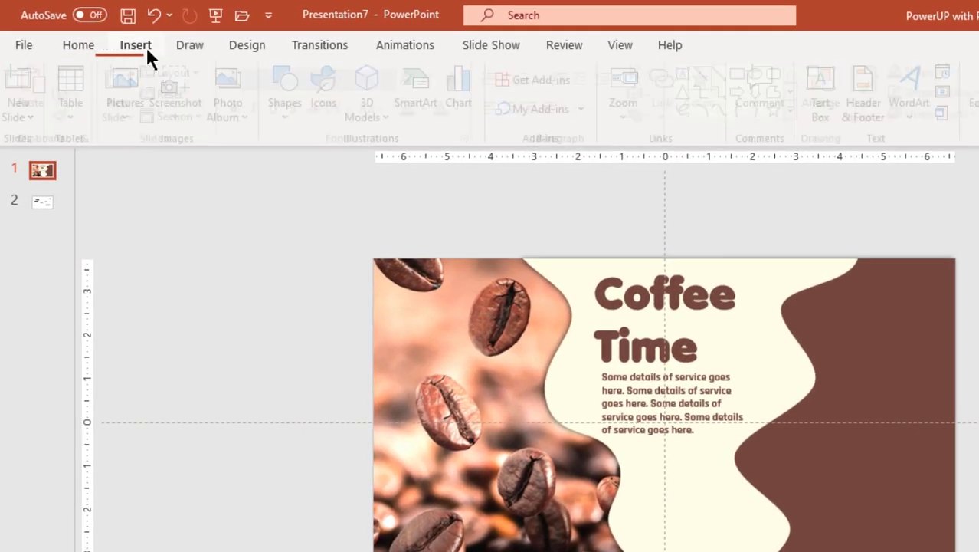
{"action": "left_click", "coordinate": [287, 115]}
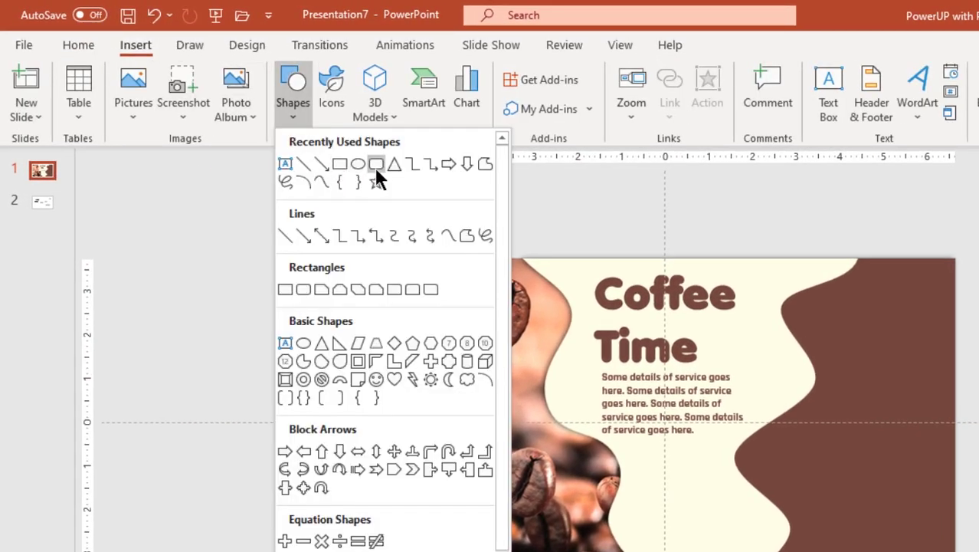
{"action": "left_click", "coordinate": [375, 167]}
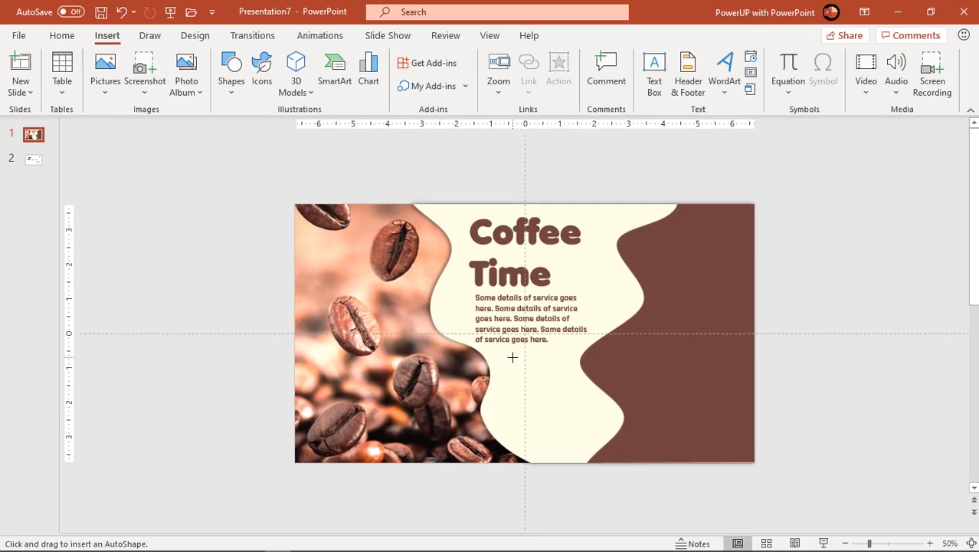
{"action": "left_click_drag", "start_coordinate": [648, 449], "coordinate": [684, 464]}
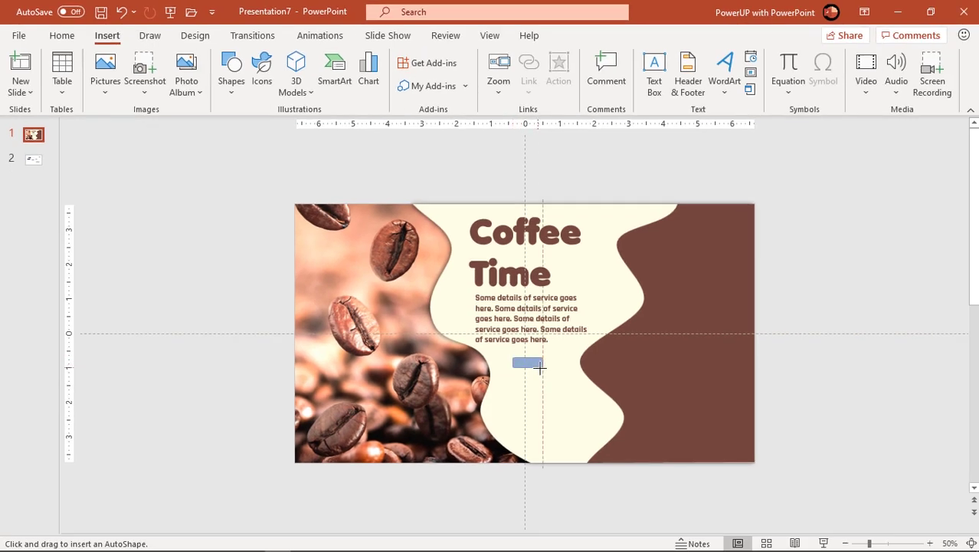
{"action": "mouse_move", "coordinate": [540, 368]}
{"action": "left_mouse_down"}
{"action": "mouse_move", "coordinate": [567, 378]}
{"action": "mouse_move", "coordinate": [511, 359]}
{"action": "mouse_move", "coordinate": [568, 368]}
{"action": "mouse_move", "coordinate": [526, 364]}
{"action": "left_mouse_up"}
{"action": "scroll", "coordinate": [525, 365], "scroll_direction": "up", "scroll_amount": 5}
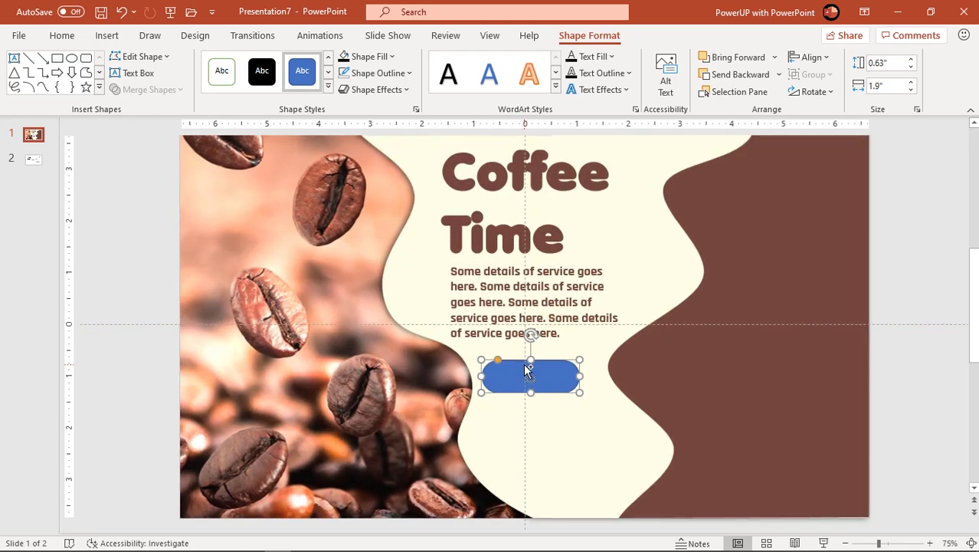
{"action": "scroll", "coordinate": [528, 367], "scroll_direction": "up", "scroll_amount": 2}
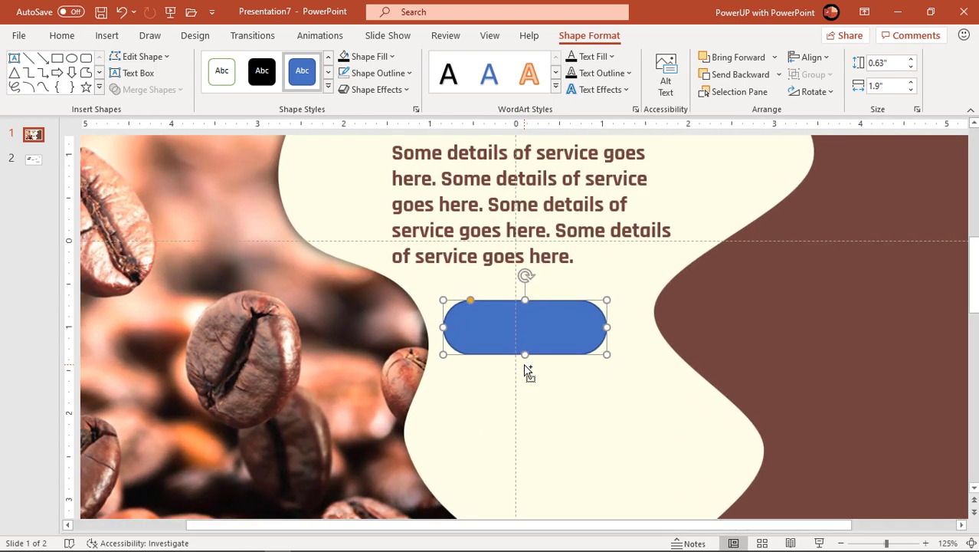
{"action": "left_click", "coordinate": [403, 73]}
{"action": "left_click", "coordinate": [387, 269]}
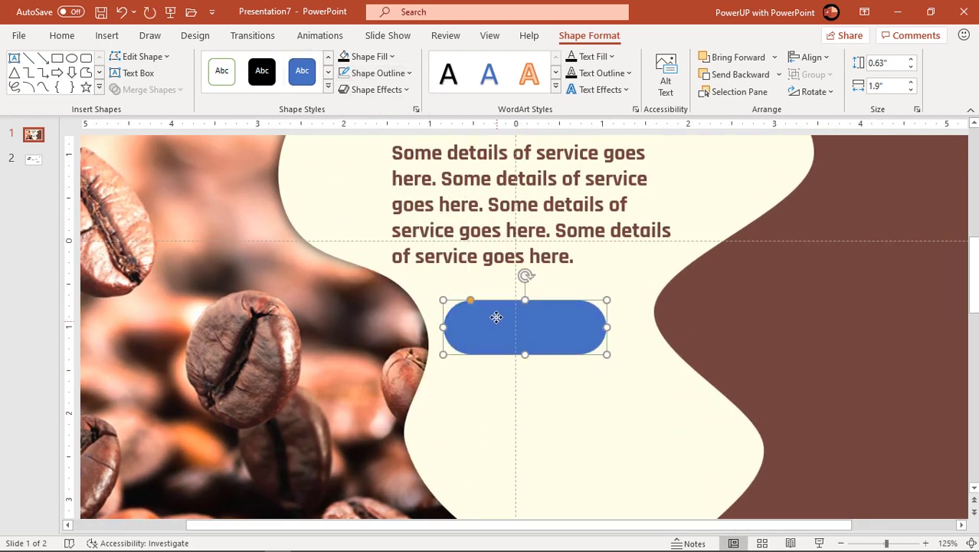
{"action": "mouse_move", "coordinate": [497, 316]}
{"action": "left_mouse_down"}
{"action": "mouse_move", "coordinate": [488, 308]}
{"action": "mouse_move", "coordinate": [495, 313]}
{"action": "left_mouse_up"}
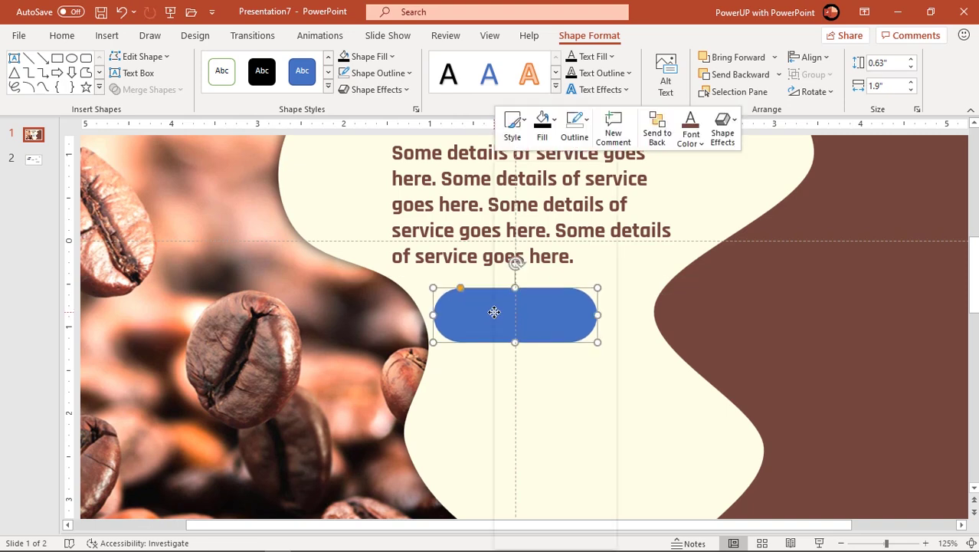
- Fill the button brown and add a soft outer shadow with 29 pt blur and 60% transparency
{"action": "right_click", "coordinate": [494, 311]}
{"action": "left_click", "coordinate": [538, 514]}
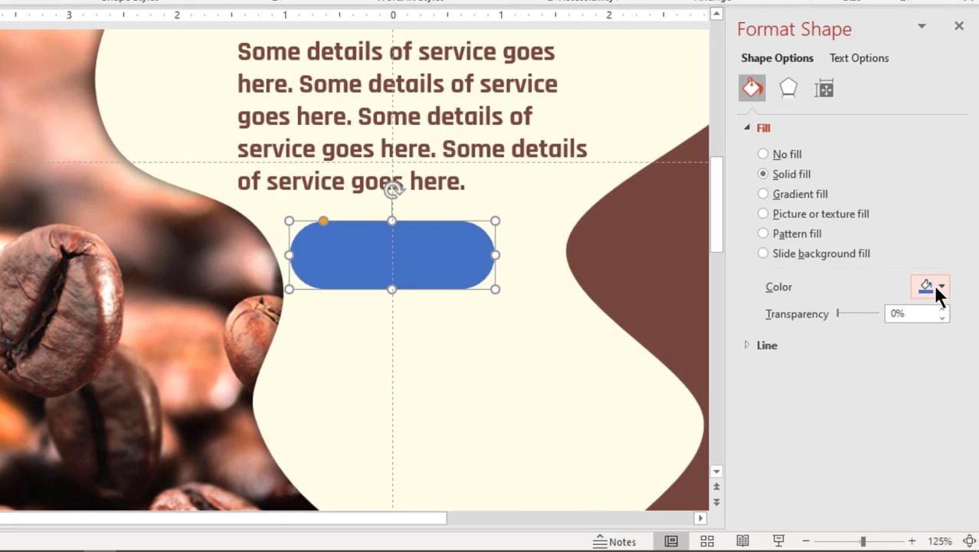
{"action": "left_click", "coordinate": [950, 340]}
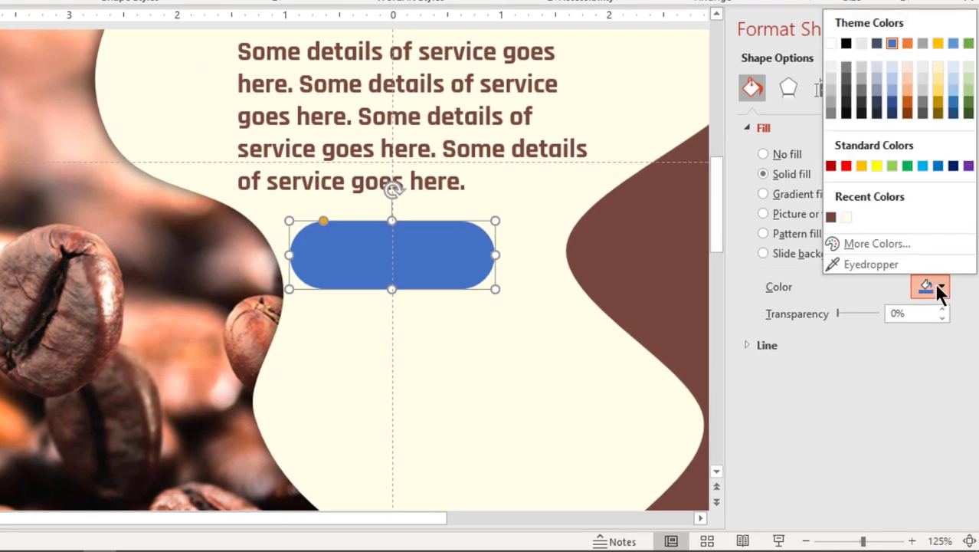
{"action": "left_click", "coordinate": [830, 217]}
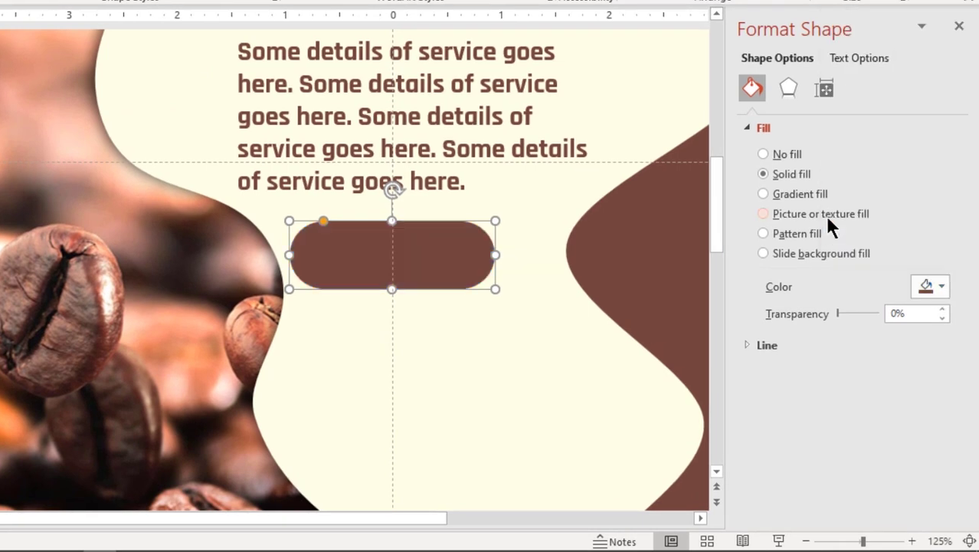
{"action": "left_click", "coordinate": [789, 89]}
{"action": "left_click", "coordinate": [935, 151]}
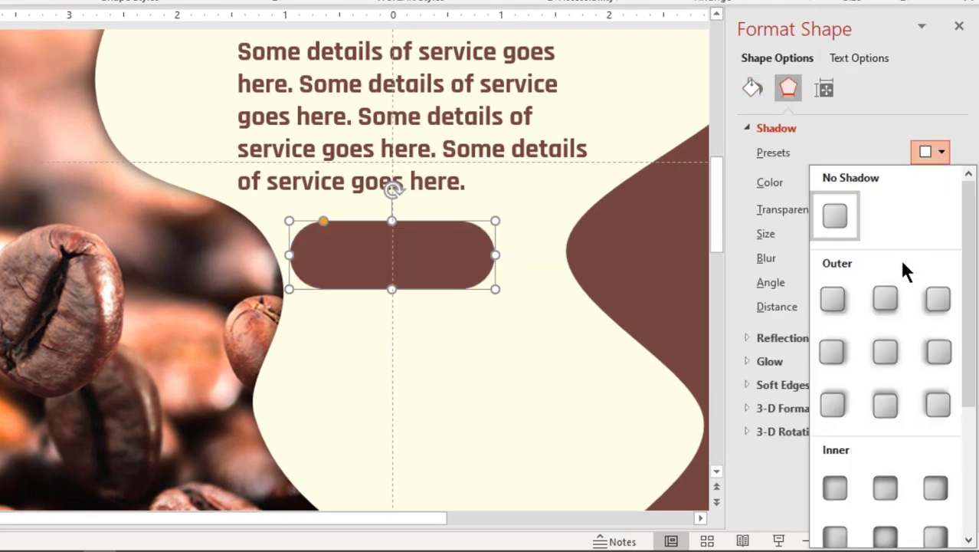
{"action": "left_click", "coordinate": [886, 342]}
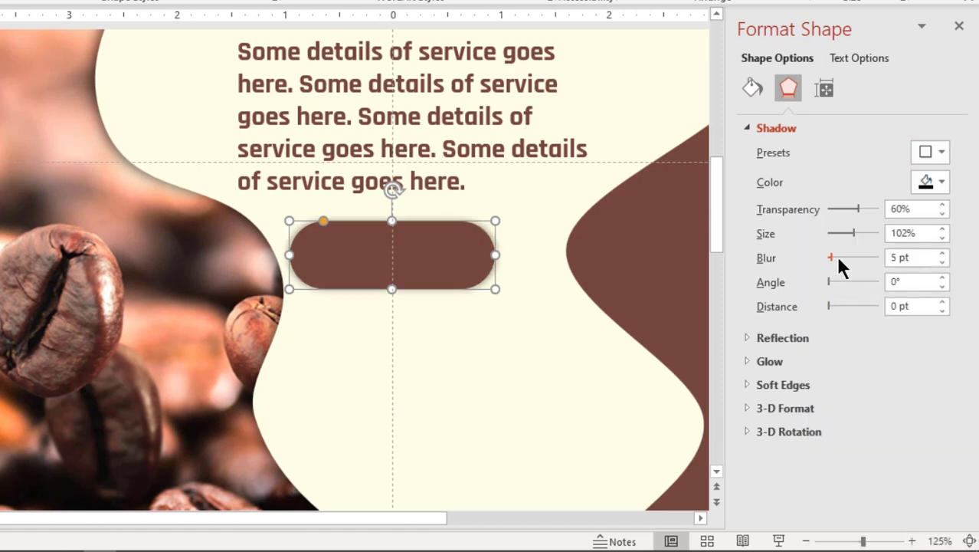
{"action": "left_click_drag", "start_coordinate": [834, 260], "coordinate": [847, 263]}
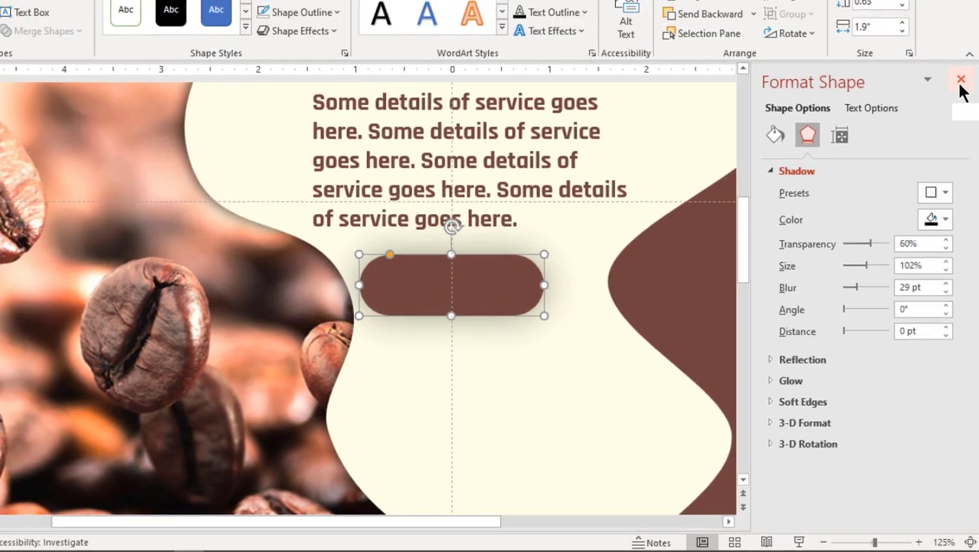
{"action": "left_click", "coordinate": [959, 26]}
{"action": "scroll", "coordinate": [692, 348], "scroll_direction": "down", "scroll_amount": 5, "text": "ctrl"}
{"action": "left_click_drag", "start_coordinate": [526, 368], "coordinate": [539, 362]}
{"action": "left_click", "coordinate": [564, 258]}
- Nudge the Coffee Time title right, then bring slide 2's ORDER NOW text onto the brown button
{"action": "left_click", "coordinate": [532, 244]}
{"action": "left_click_drag", "start_coordinate": [647, 245], "coordinate": [662, 239]}
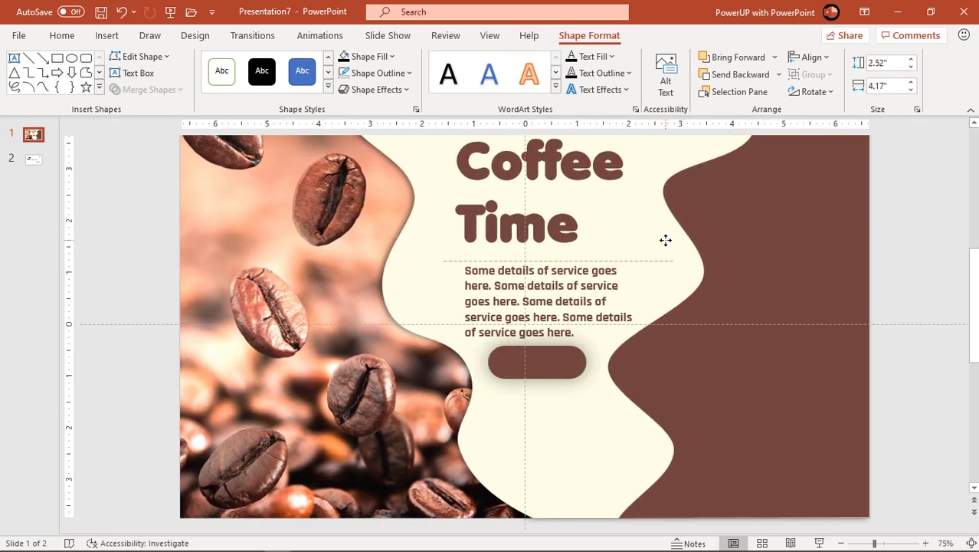
{"action": "left_click", "coordinate": [543, 361]}
{"action": "left_click", "coordinate": [33, 161]}
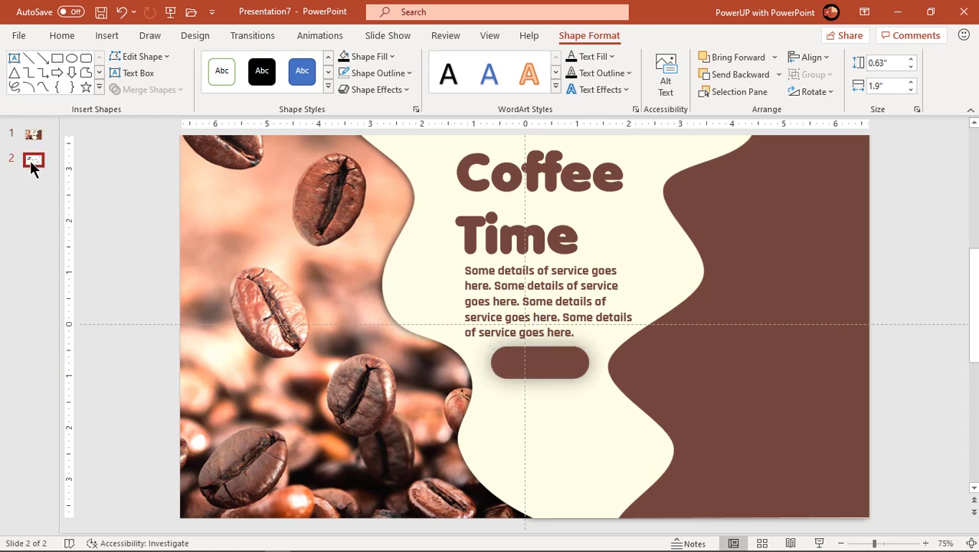
{"action": "left_click", "coordinate": [618, 316]}
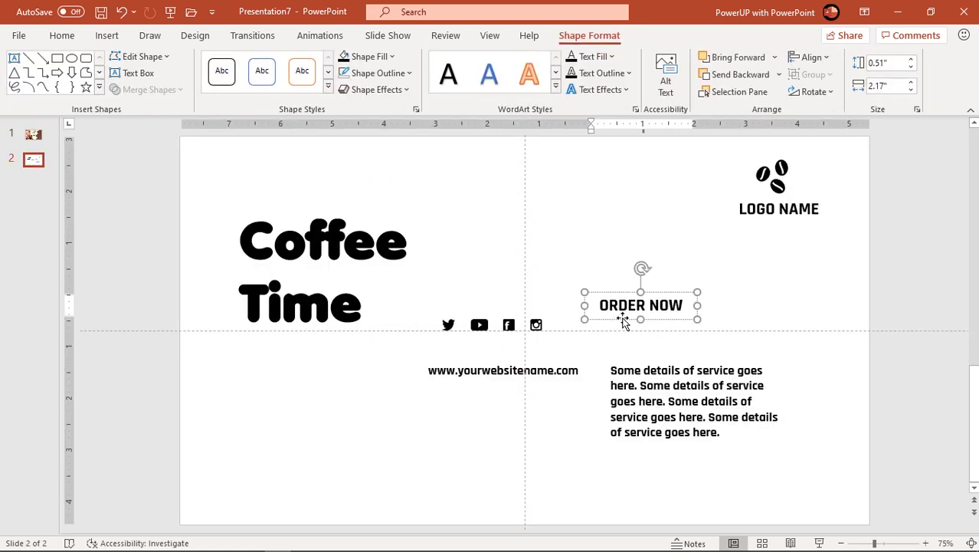
{"action": "left_click", "coordinate": [33, 135]}
{"action": "key", "text": "ctrl+v"}
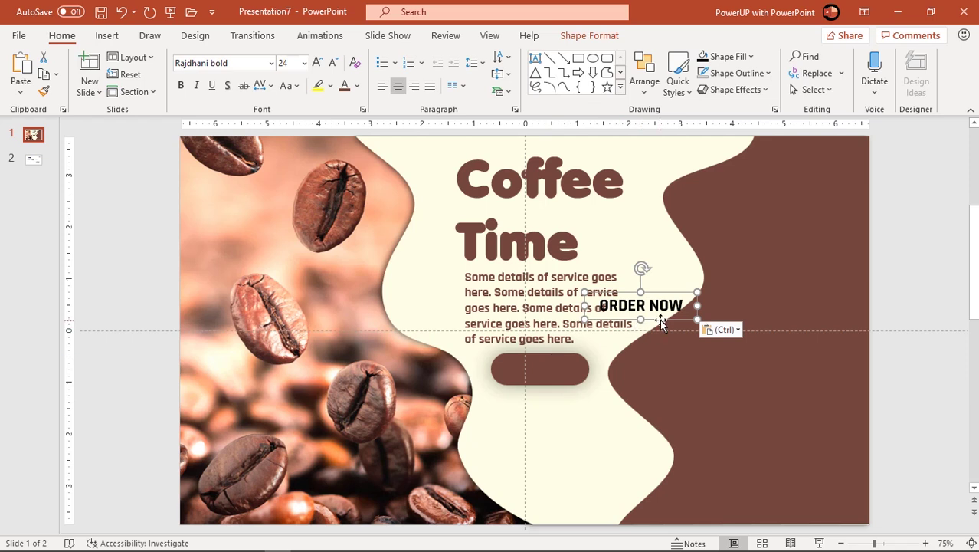
{"action": "left_click_drag", "start_coordinate": [661, 322], "coordinate": [558, 386]}
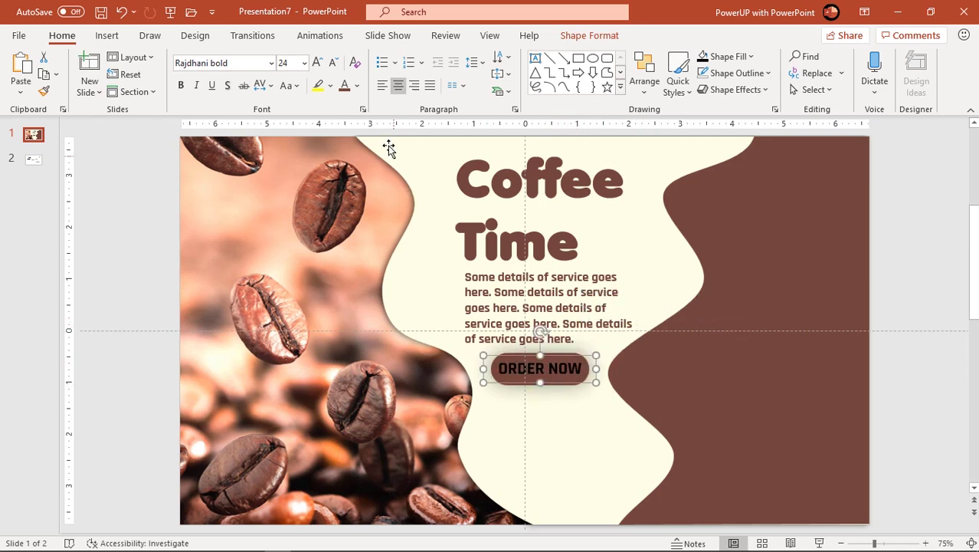
- Make the ORDER NOW label white at 22 pt and centre it on the button
{"action": "left_click", "coordinate": [359, 87]}
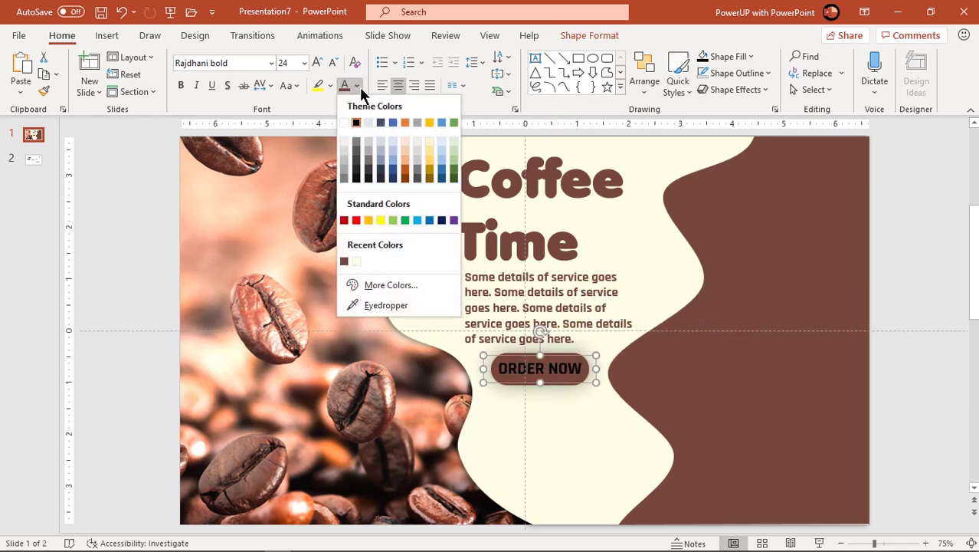
{"action": "left_click", "coordinate": [358, 267]}
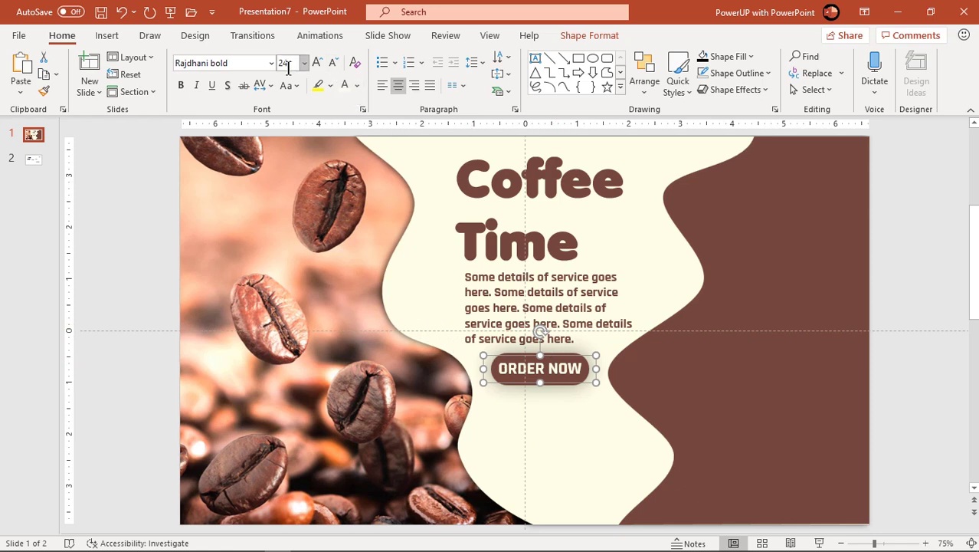
{"action": "type", "text": "22"}
{"action": "key", "text": "Return"}
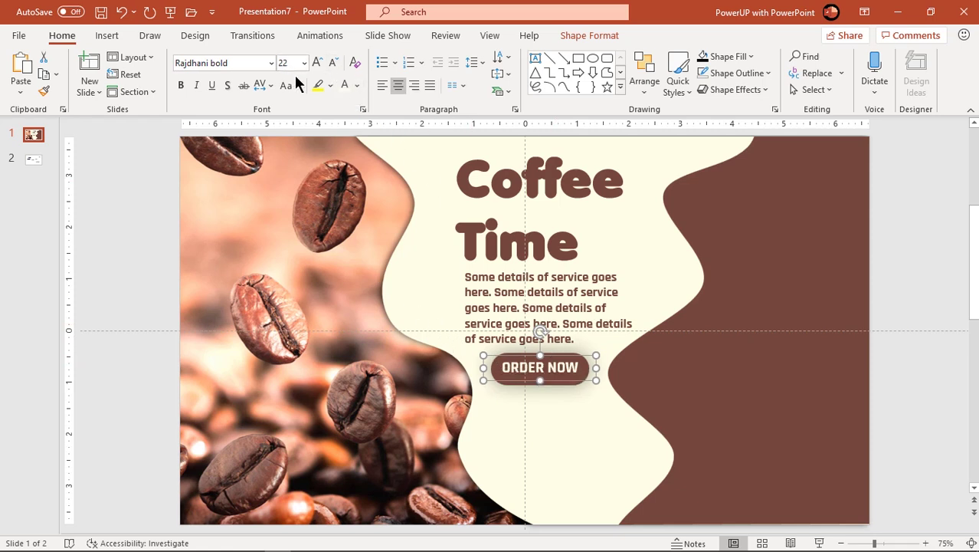
{"action": "left_click_drag", "start_coordinate": [573, 379], "coordinate": [580, 382]}
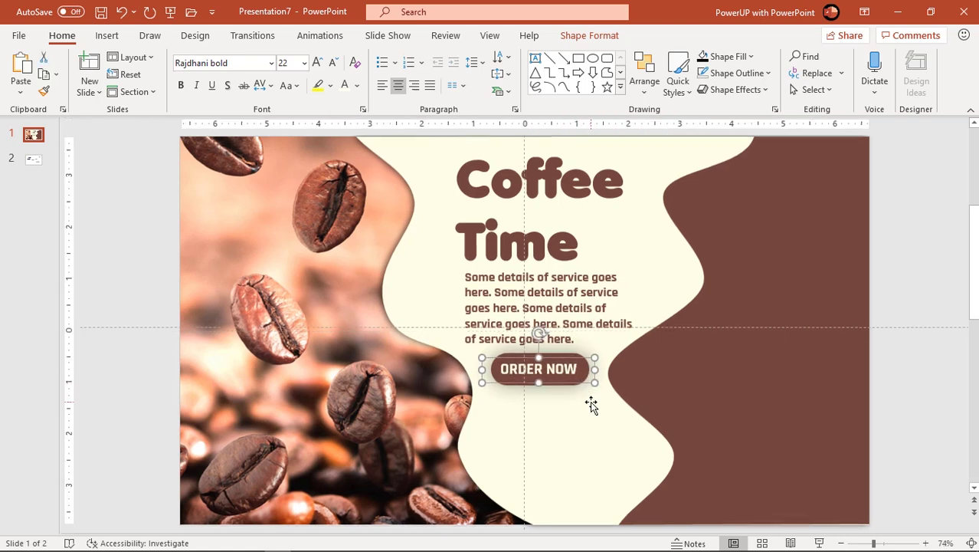
{"action": "left_click", "coordinate": [903, 326]}
- Copy the coffee-bean logo from slide 2 into slide 1's top-right brown area
{"action": "scroll", "coordinate": [898, 355], "scroll_direction": "down", "scroll_amount": 3, "text": "ctrl"}
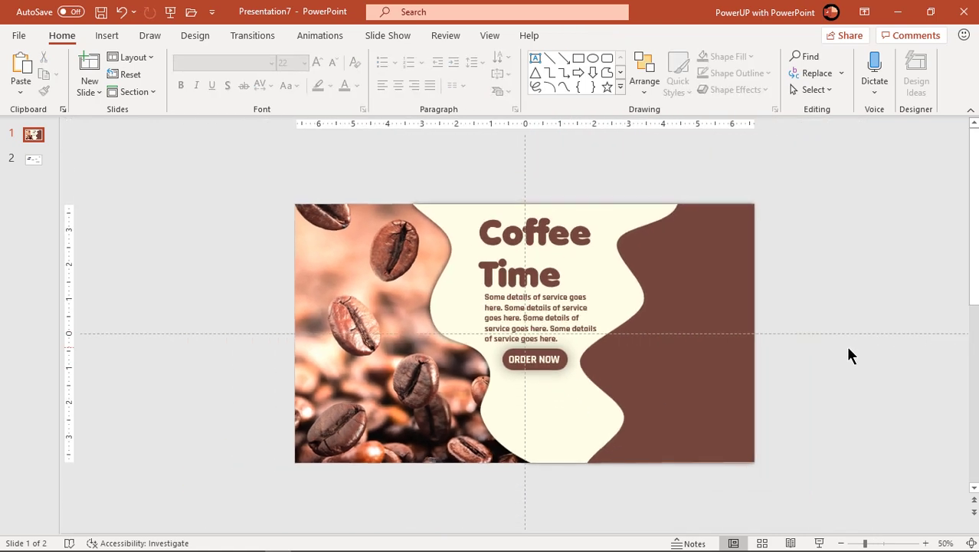
{"action": "scroll", "coordinate": [82, 175], "scroll_direction": "down", "scroll_amount": 1}
{"action": "left_click", "coordinate": [691, 231]}
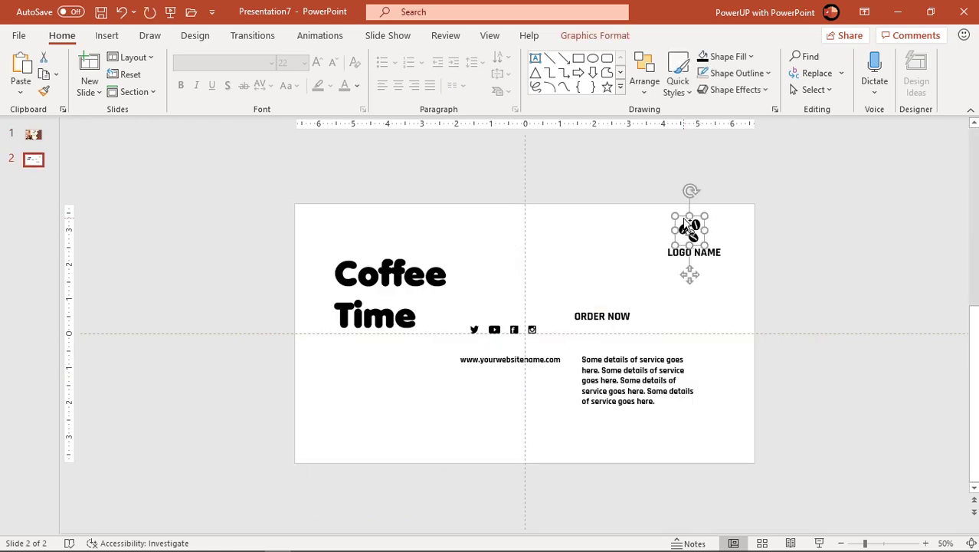
{"action": "key", "text": "ctrl+c"}
{"action": "left_click", "coordinate": [32, 135]}
{"action": "key", "text": "ctrl+v"}
{"action": "left_click_drag", "start_coordinate": [715, 267], "coordinate": [732, 262]}
- Recolour the logo graphic and its LOGO NAME text light cream
{"action": "left_click", "coordinate": [594, 36]}
{"action": "left_click", "coordinate": [433, 56]}
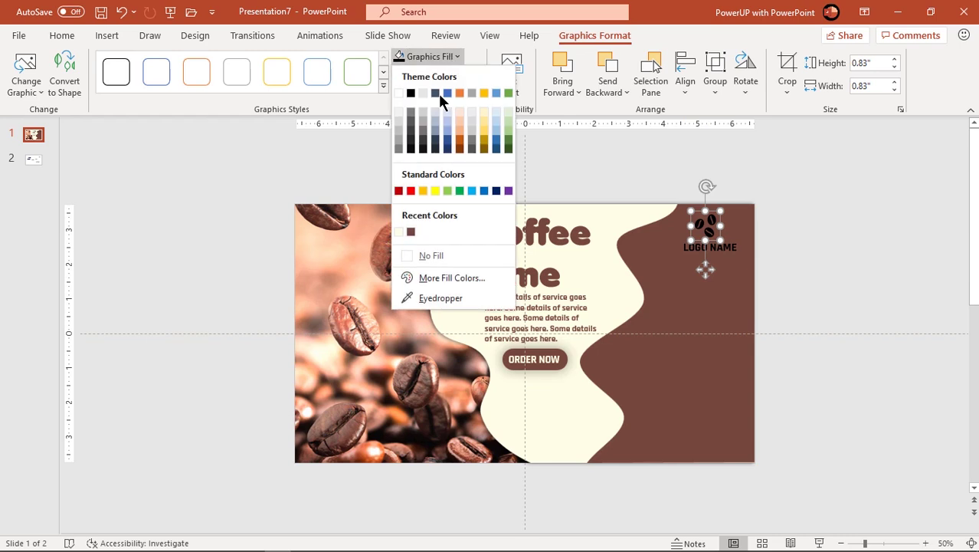
{"action": "left_click", "coordinate": [399, 231]}
{"action": "left_click", "coordinate": [710, 247]}
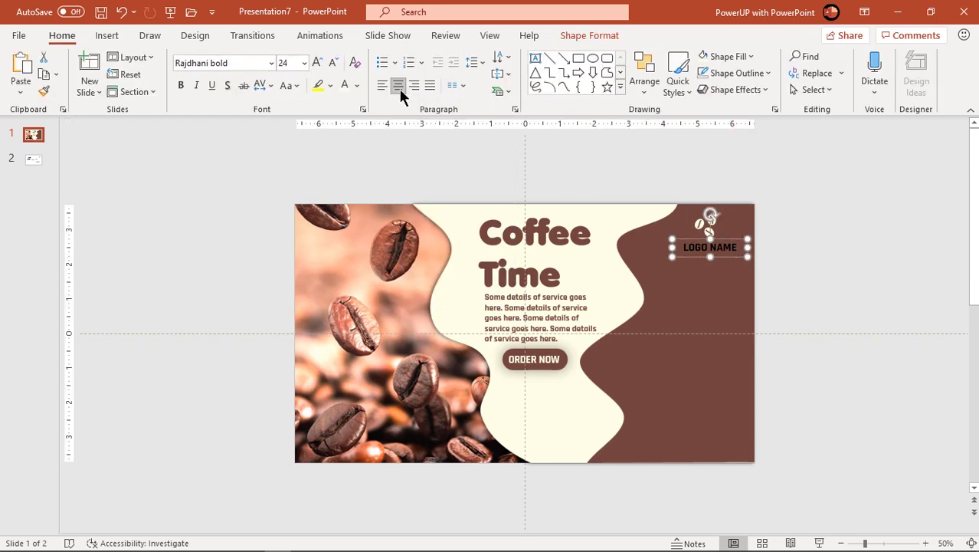
{"action": "left_click", "coordinate": [357, 85]}
{"action": "left_click", "coordinate": [340, 262]}
{"action": "left_click", "coordinate": [709, 303]}
- Copy the Twitter, YouTube, Facebook and Instagram icons and website line to slide 1's bottom-right corner
{"action": "left_click", "coordinate": [33, 159]}
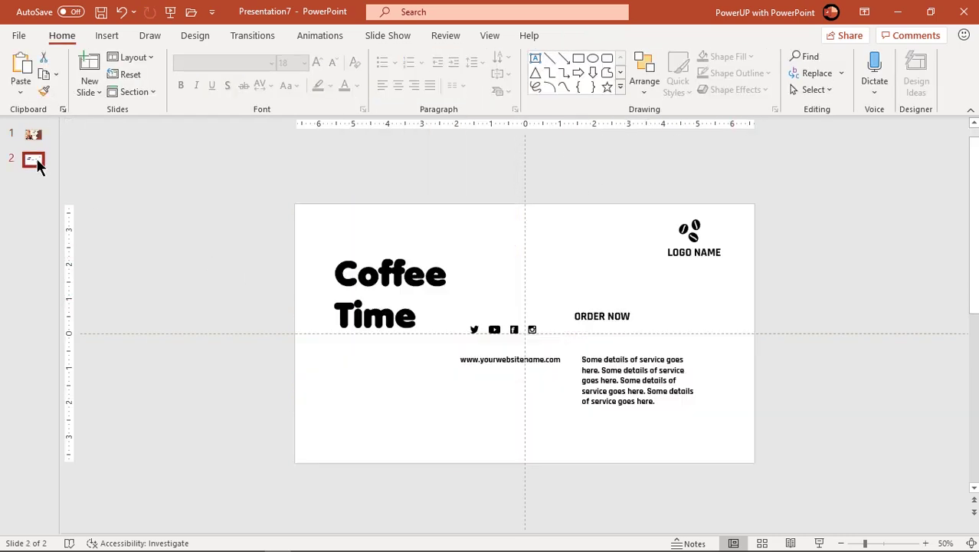
{"action": "left_click", "coordinate": [482, 334]}
{"action": "left_click", "coordinate": [481, 331]}
{"action": "left_click", "coordinate": [495, 330], "text": "shift"}
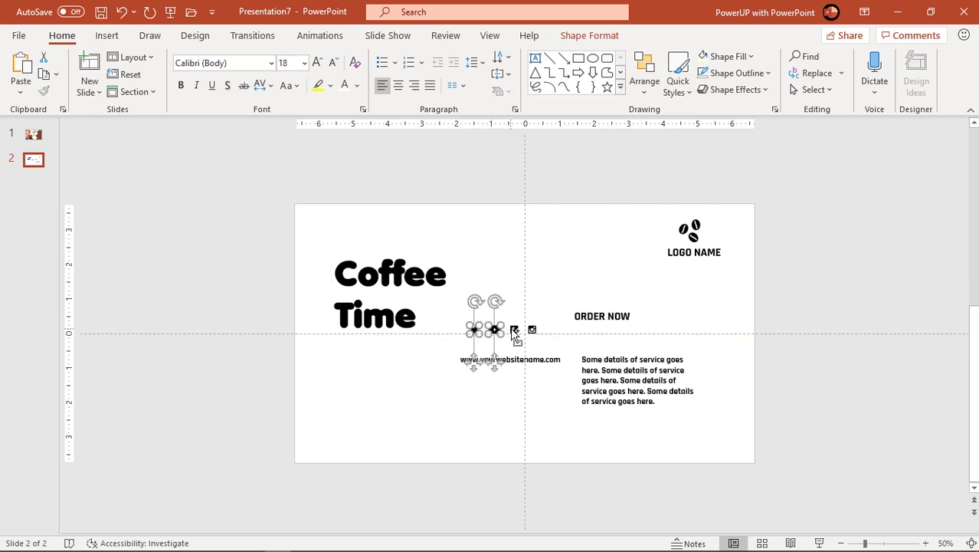
{"action": "left_click", "coordinate": [515, 331], "text": "shift"}
{"action": "left_click", "coordinate": [534, 331], "text": "shift"}
{"action": "left_click", "coordinate": [557, 362], "text": "shift"}
{"action": "key", "text": "ctrl+c"}
{"action": "left_click", "coordinate": [33, 134]}
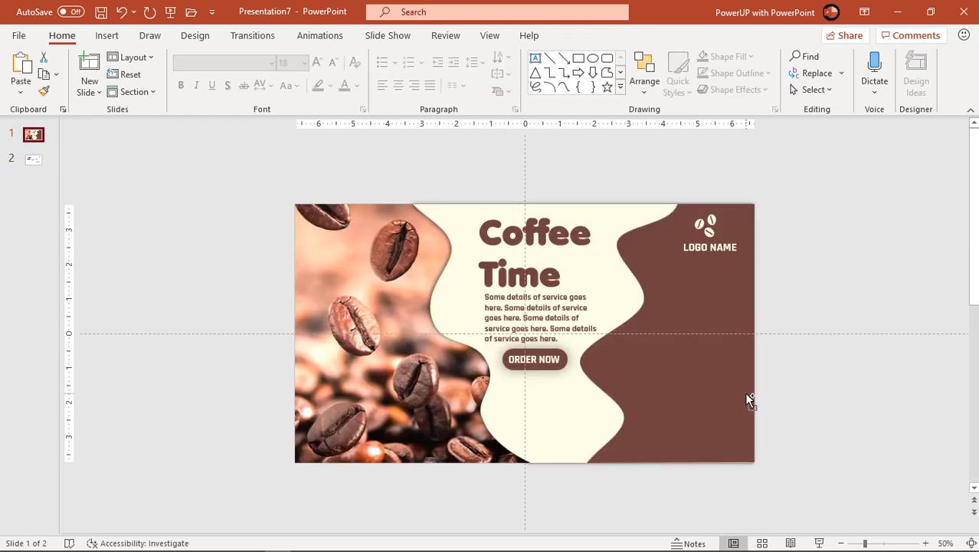
{"action": "key", "text": "ctrl+v"}
{"action": "left_click_drag", "start_coordinate": [489, 351], "coordinate": [645, 456]}
- Turn the four social icons and the website address white on the brown wave
{"action": "left_click_drag", "start_coordinate": [801, 441], "coordinate": [623, 412]}
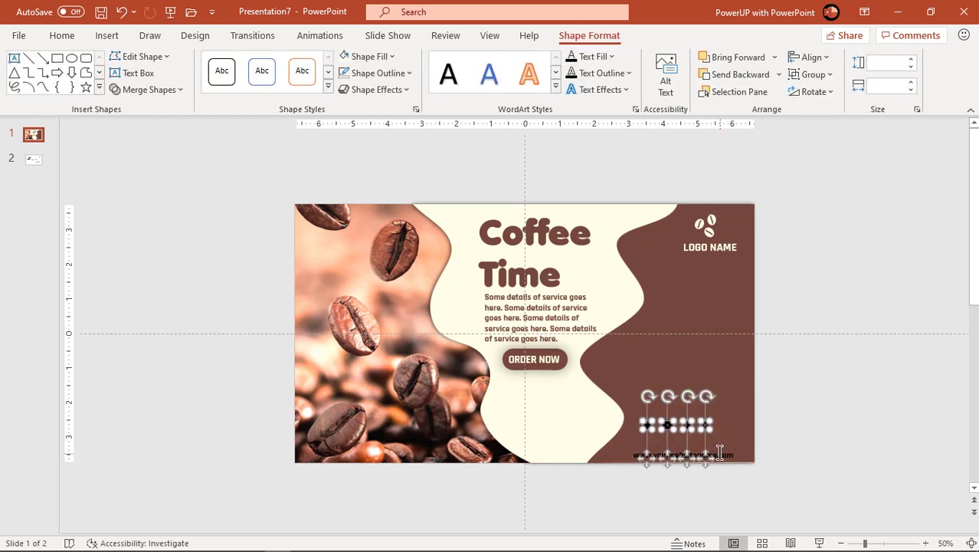
{"action": "left_click_drag", "start_coordinate": [693, 426], "coordinate": [716, 477]}
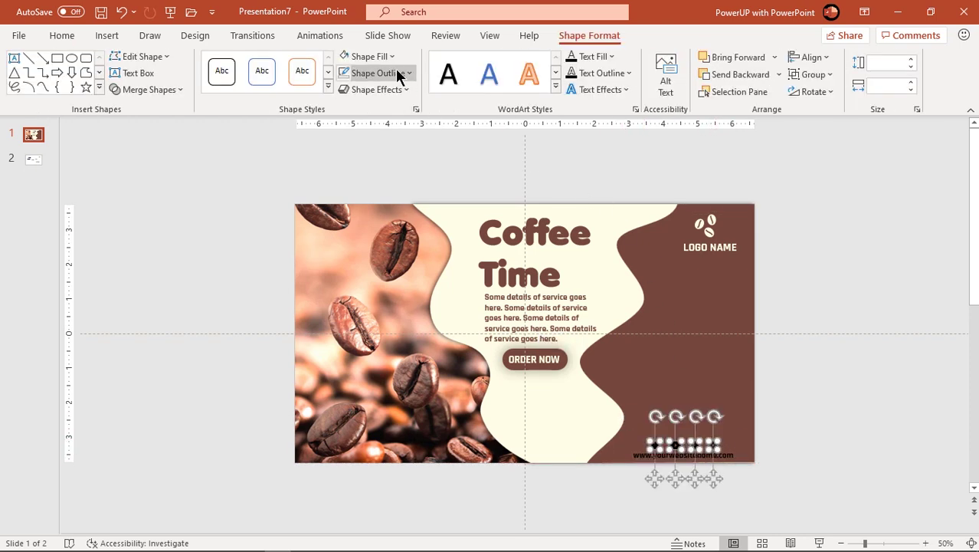
{"action": "left_click", "coordinate": [370, 56]}
{"action": "left_click", "coordinate": [350, 97]}
{"action": "left_click_drag", "start_coordinate": [622, 433], "coordinate": [747, 468]}
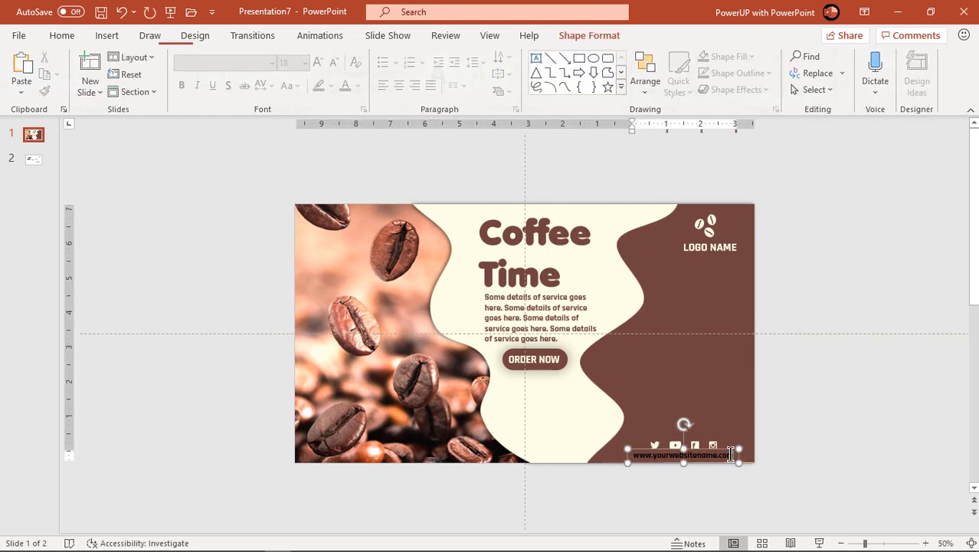
{"action": "left_click", "coordinate": [63, 36]}
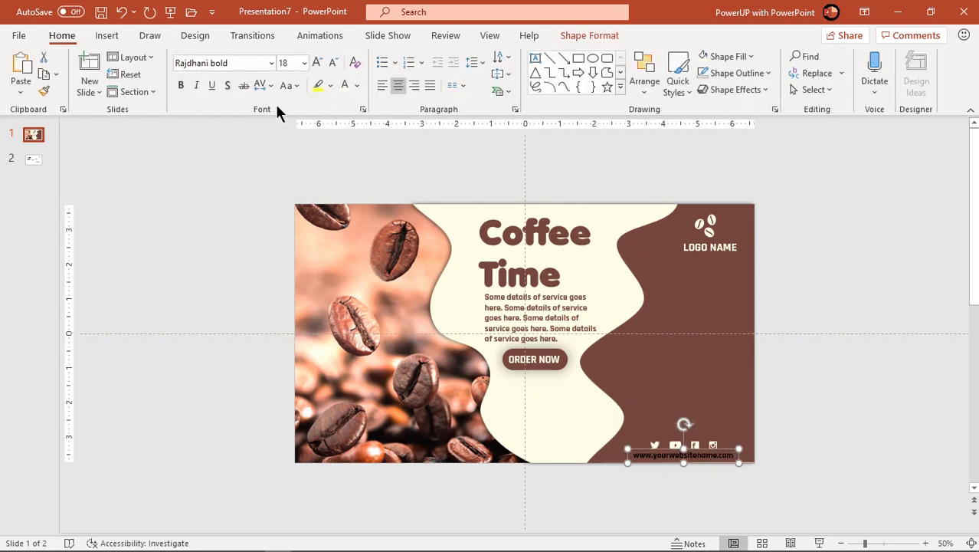
{"action": "left_click", "coordinate": [345, 85]}
{"action": "left_click", "coordinate": [701, 392]}
- Lower the ORDER NOW button and its label together slightly
{"action": "left_click", "coordinate": [535, 359]}
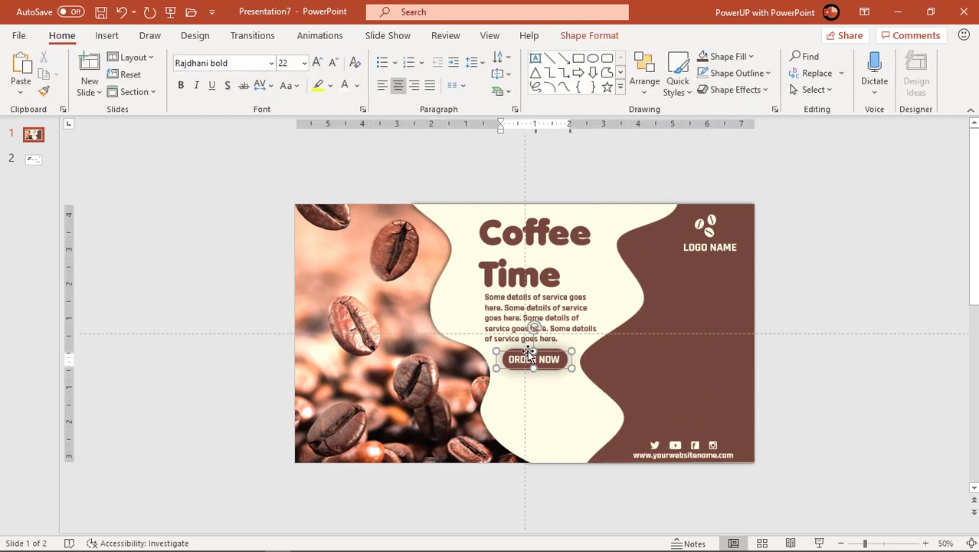
{"action": "scroll", "coordinate": [529, 354], "scroll_direction": "up", "scroll_amount": 3}
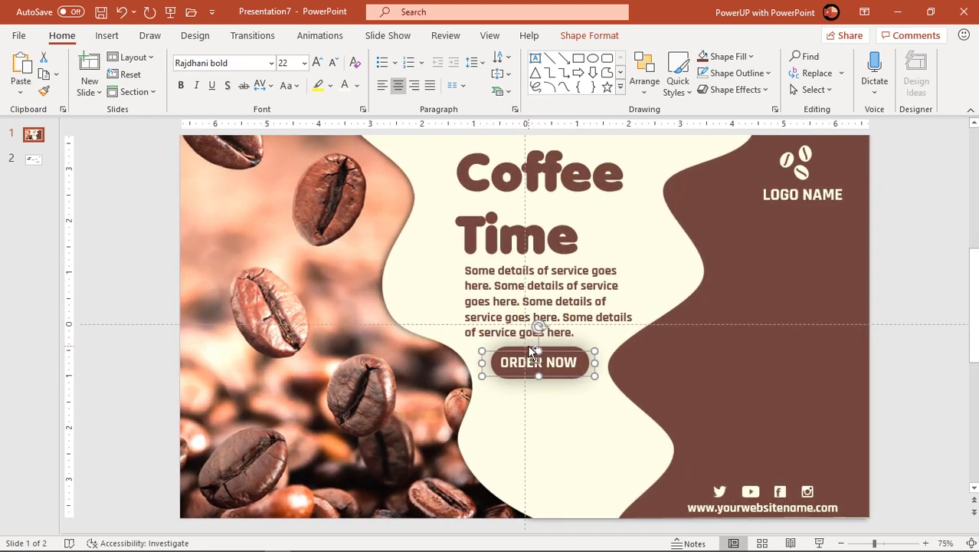
{"action": "left_click", "coordinate": [540, 375], "text": "shift"}
{"action": "key", "text": "Down"}
{"action": "key", "text": "Down"}
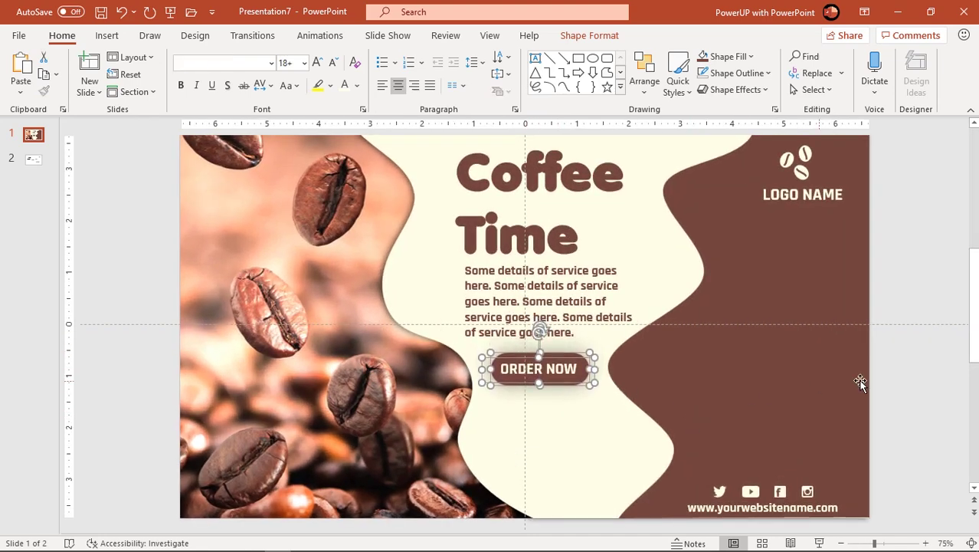
{"action": "left_click", "coordinate": [895, 383]}
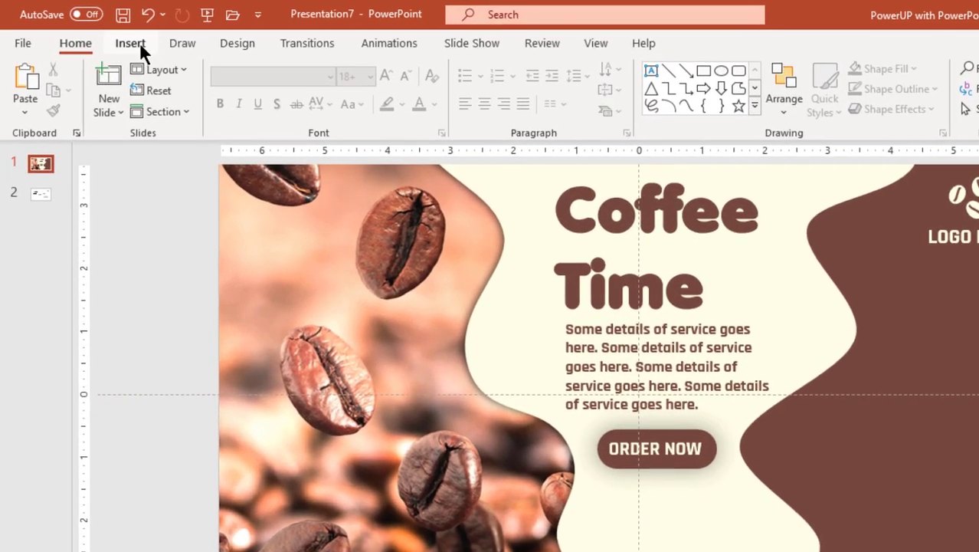
- Draw a small brown circle with no outline beside the cream wave
{"action": "left_click", "coordinate": [140, 43]}
{"action": "left_click", "coordinate": [286, 111]}
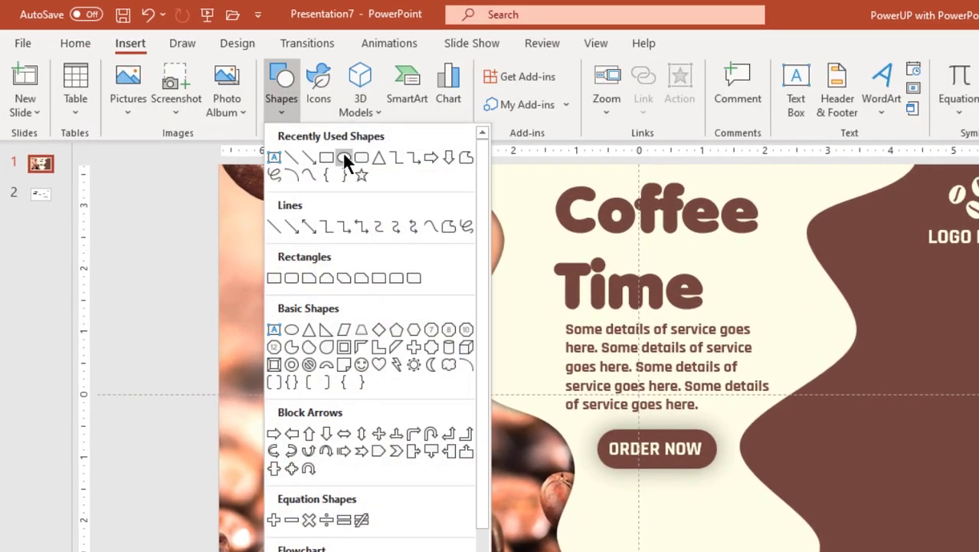
{"action": "left_click", "coordinate": [344, 157]}
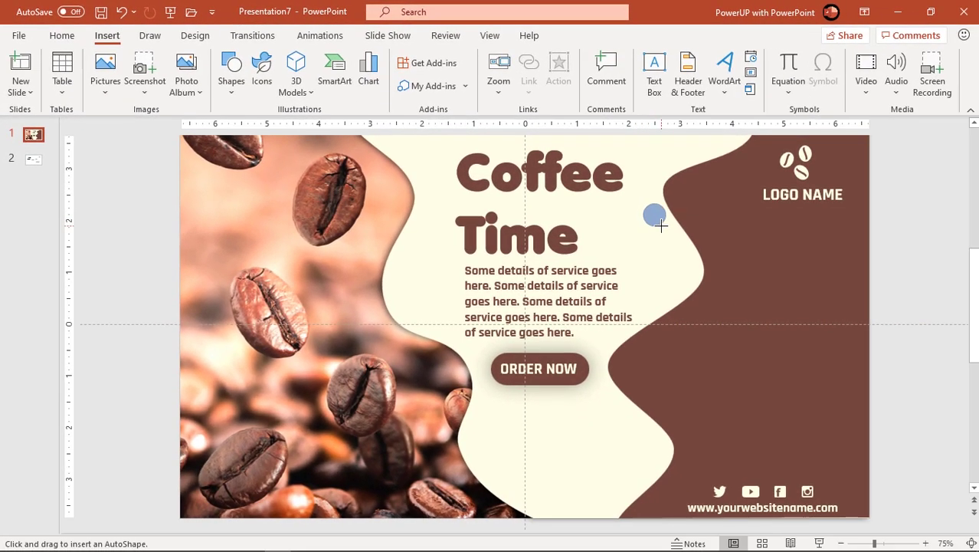
{"action": "left_click_drag", "start_coordinate": [660, 226], "coordinate": [667, 232]}
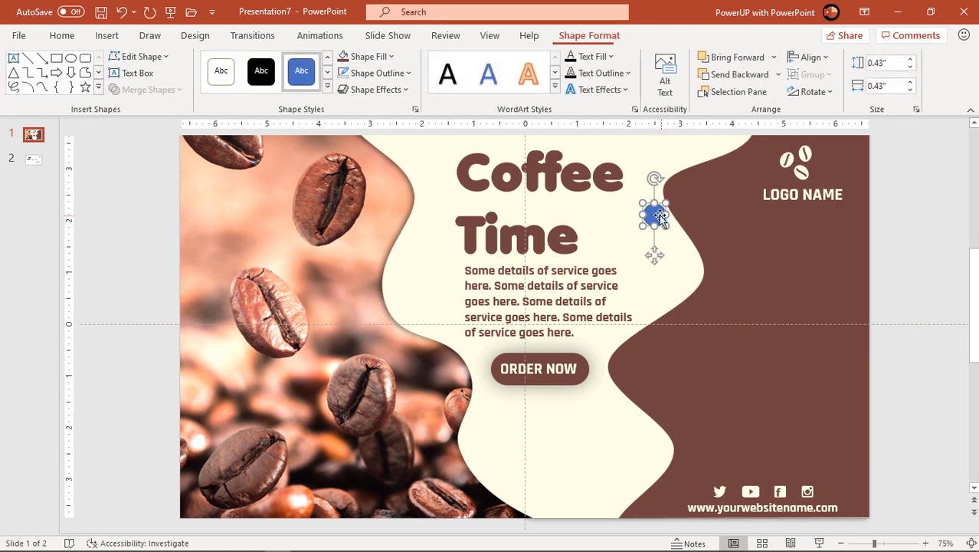
{"action": "left_click", "coordinate": [373, 73]}
{"action": "left_click", "coordinate": [380, 270]}
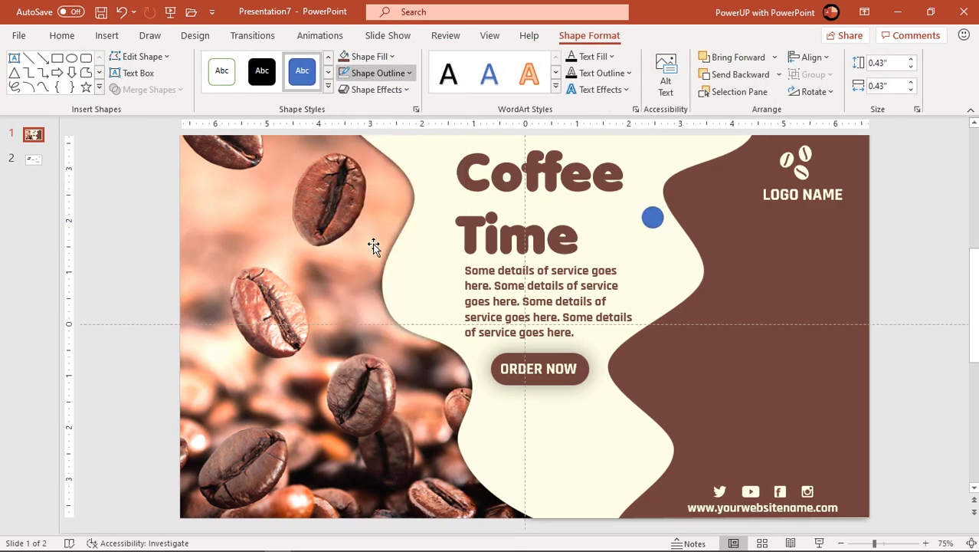
{"action": "left_click", "coordinate": [345, 57]}
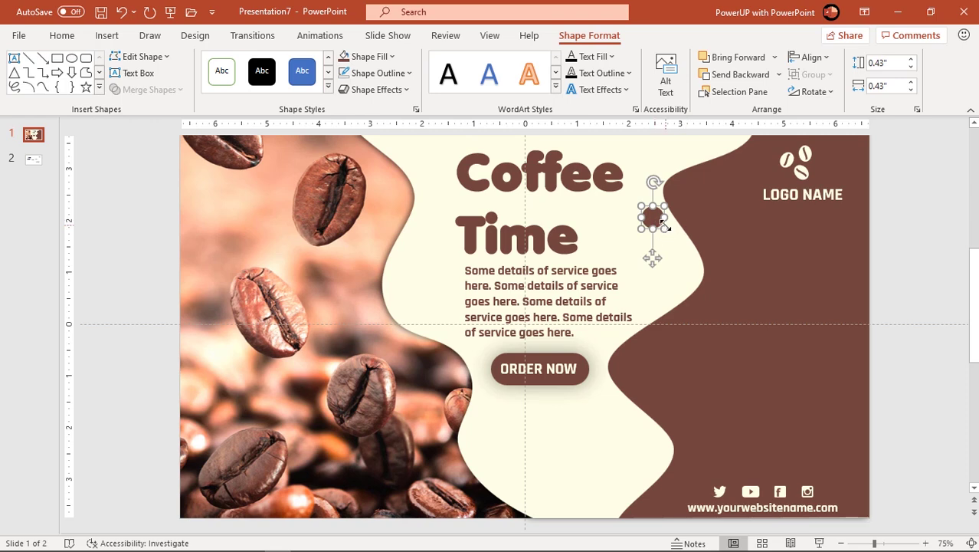
- Place a 0.29-inch copy of the circle at the top of the brown wave and reposition the larger one
{"action": "key", "text": "Escape"}
{"action": "left_click_drag", "start_coordinate": [698, 165], "coordinate": [691, 159]}
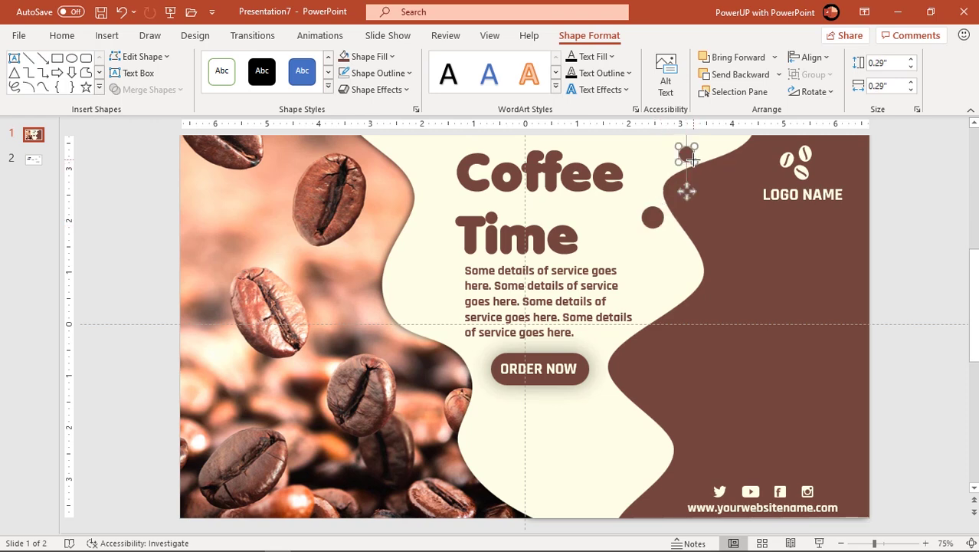
{"action": "scroll", "coordinate": [691, 159], "scroll_direction": "up", "scroll_amount": 5}
{"action": "left_click_drag", "start_coordinate": [622, 210], "coordinate": [682, 184]}
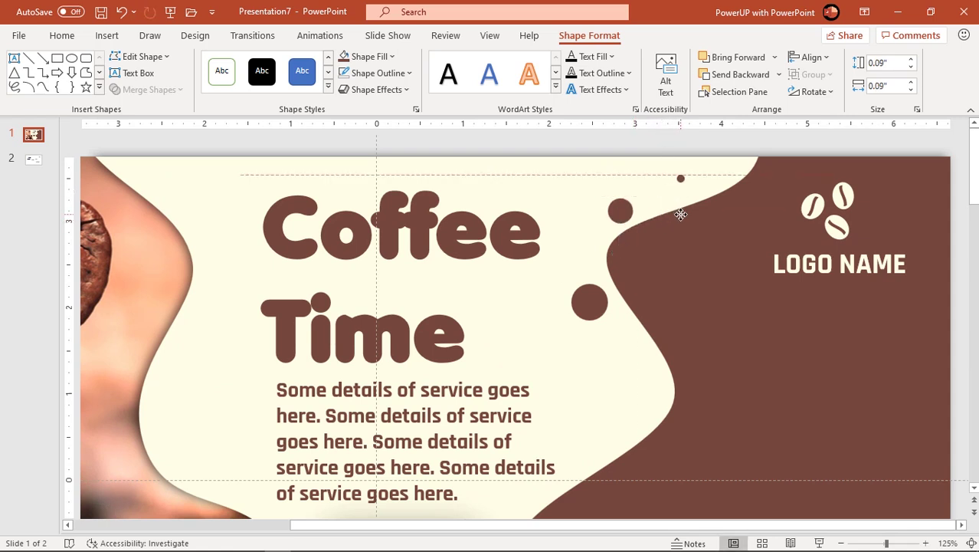
{"action": "left_click", "coordinate": [627, 220]}
{"action": "left_click_drag", "start_coordinate": [591, 305], "coordinate": [595, 308]}
- Duplicate more small dots, one at 0.26 inch, down along the wavy divide
{"action": "scroll", "coordinate": [590, 328], "scroll_direction": "down", "scroll_amount": 2}
{"action": "key", "text": "ctrl+d"}
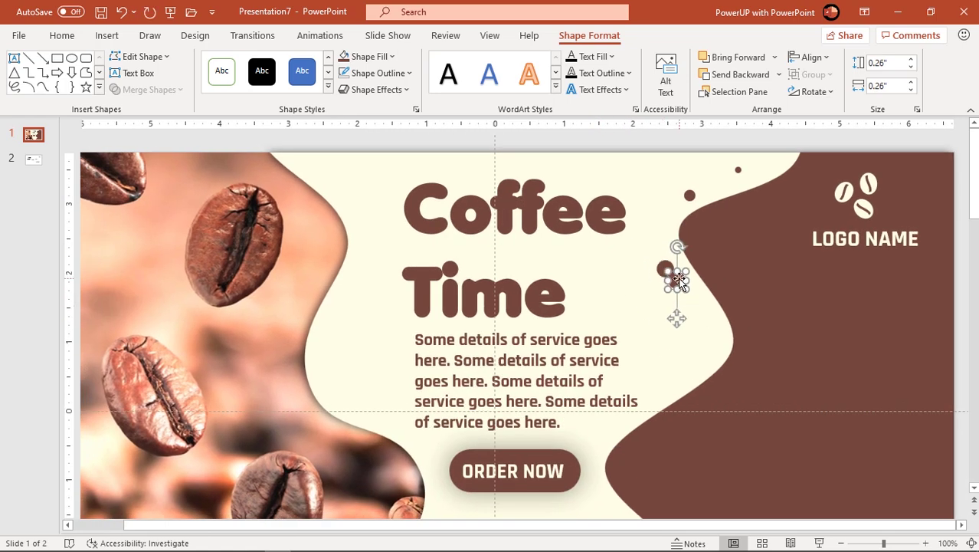
{"action": "left_click_drag", "start_coordinate": [674, 279], "coordinate": [592, 494]}
{"action": "scroll", "coordinate": [592, 495], "scroll_direction": "down", "scroll_amount": 3}
{"action": "left_click_drag", "start_coordinate": [598, 388], "coordinate": [619, 514]}
{"action": "left_click", "coordinate": [707, 151]}
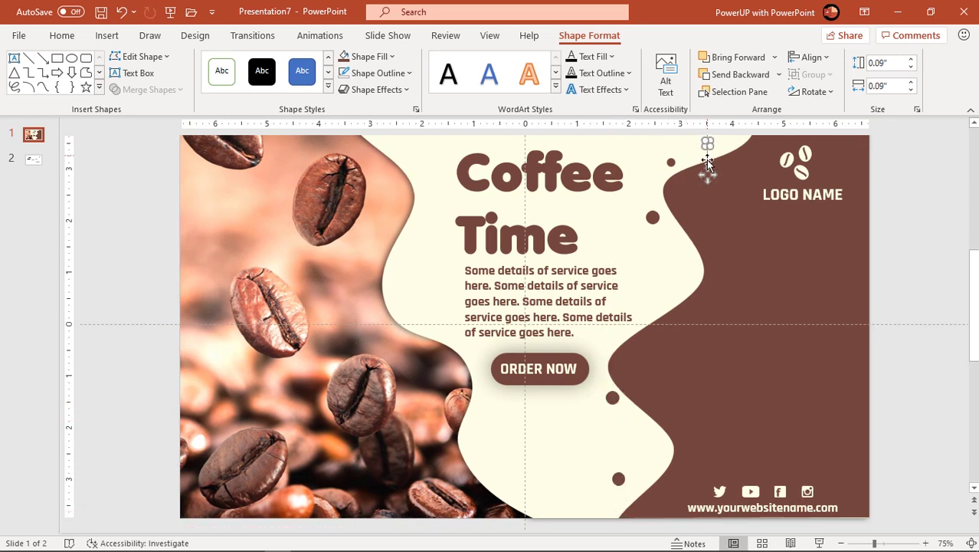
{"action": "left_click_drag", "start_coordinate": [708, 174], "coordinate": [602, 525]}
{"action": "left_click", "coordinate": [893, 289]}
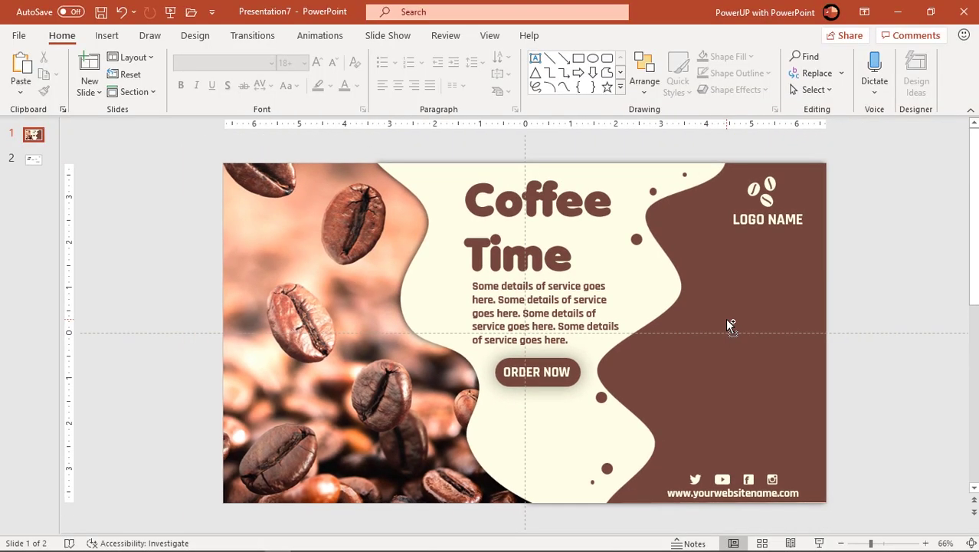
- Zoom out to 50% and marquee-select every object on the Coffee Time flyer slide
{"action": "scroll", "coordinate": [729, 325], "scroll_direction": "down", "scroll_amount": 2, "text": "ctrl"}
{"action": "left_click_drag", "start_coordinate": [807, 505], "coordinate": [227, 148]}
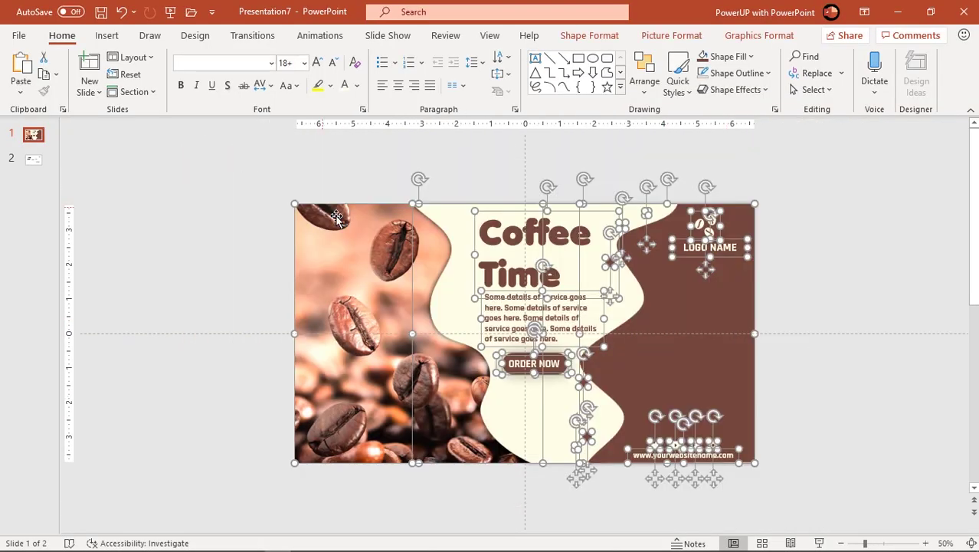
- Copy all the flyer objects and add a blank slide 2 with its picture placeholder removed
{"action": "right_click", "coordinate": [359, 247]}
{"action": "left_click", "coordinate": [394, 277]}
{"action": "right_click", "coordinate": [52, 151]}
{"action": "left_click", "coordinate": [87, 207]}
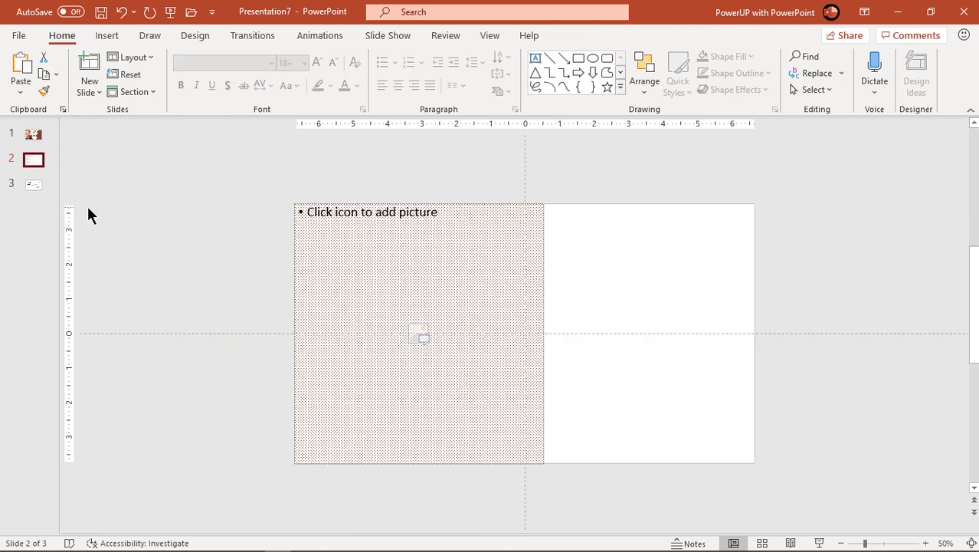
{"action": "left_click", "coordinate": [346, 265]}
{"action": "key", "text": "Delete"}
- Paste the flyer as a single picture and shrink it to 5.15 by 8.92 inches
{"action": "right_click", "coordinate": [394, 262]}
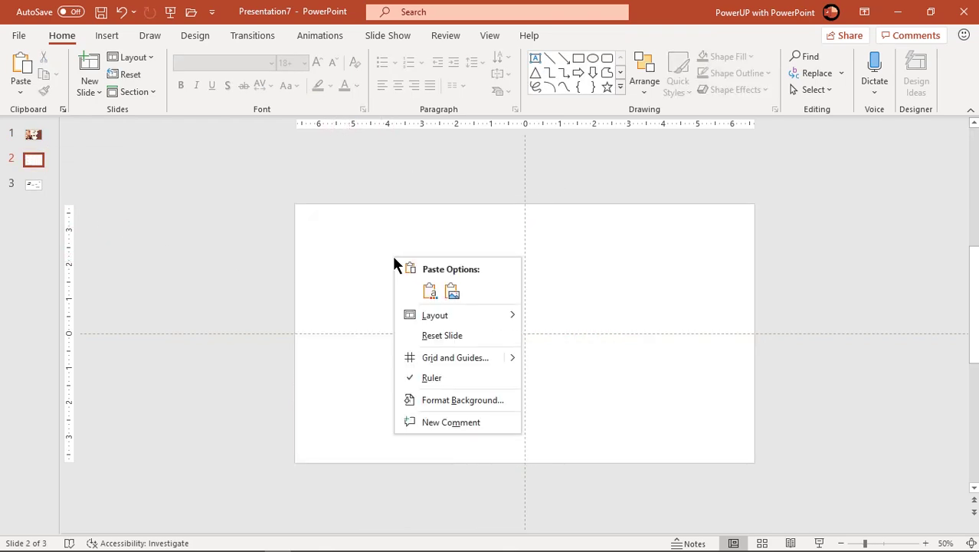
{"action": "left_click", "coordinate": [453, 293]}
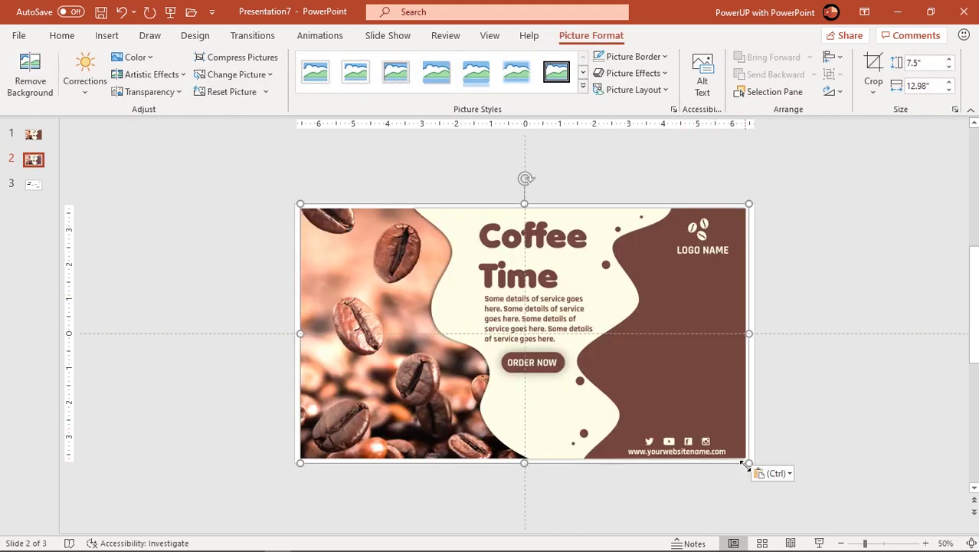
{"action": "left_click_drag", "start_coordinate": [747, 465], "coordinate": [679, 416]}
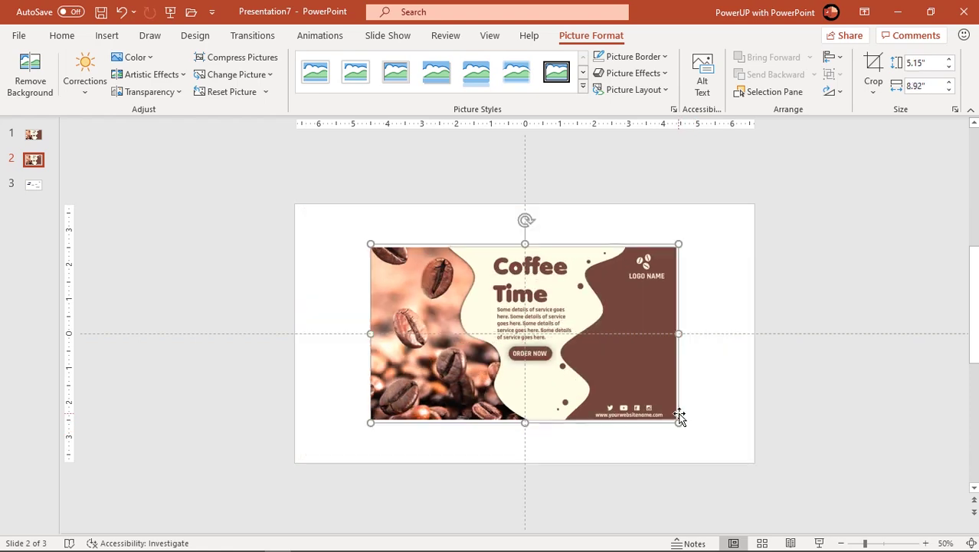
{"action": "left_click", "coordinate": [796, 378]}
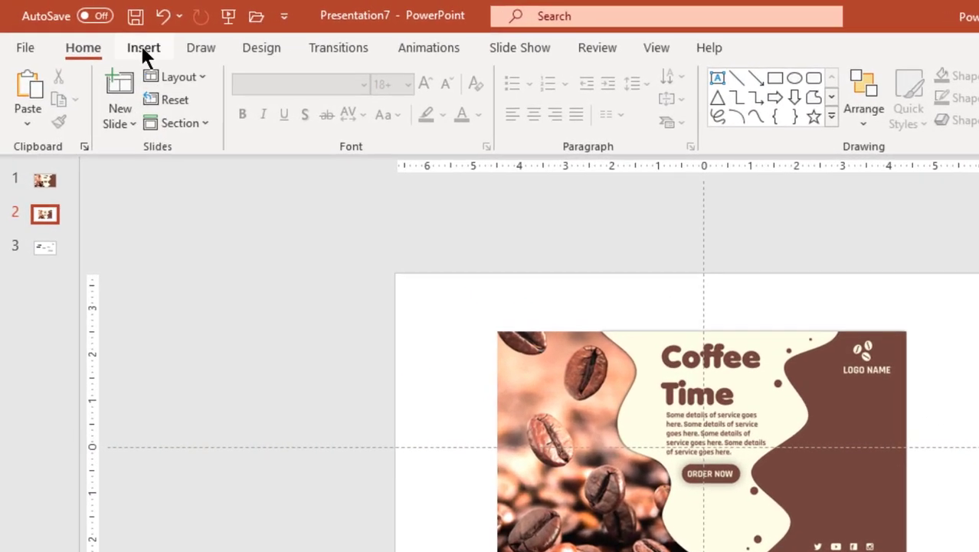
{"action": "left_click", "coordinate": [144, 54]}
- Draw a full-height rectangle on the left and a duplicate stretched to the right edge
{"action": "left_click", "coordinate": [306, 129]}
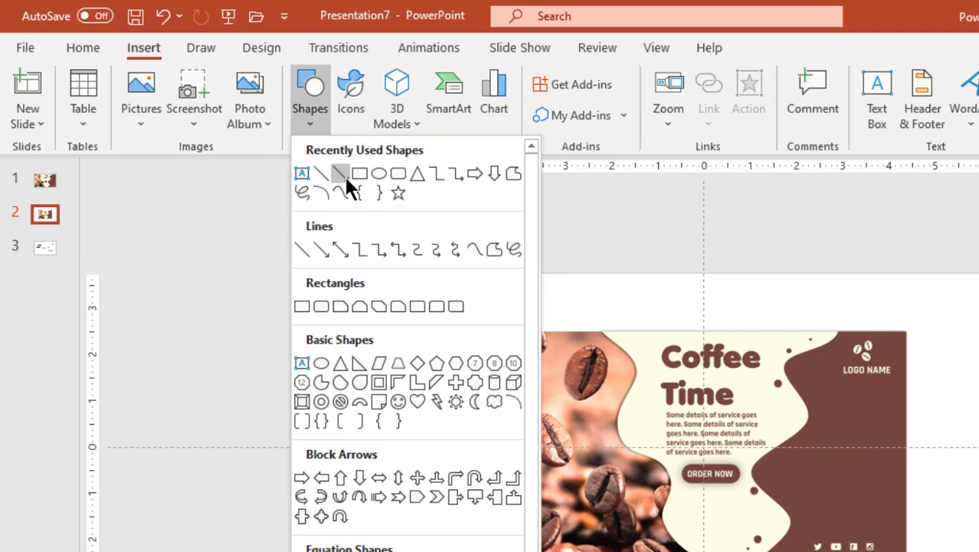
{"action": "left_click", "coordinate": [342, 174]}
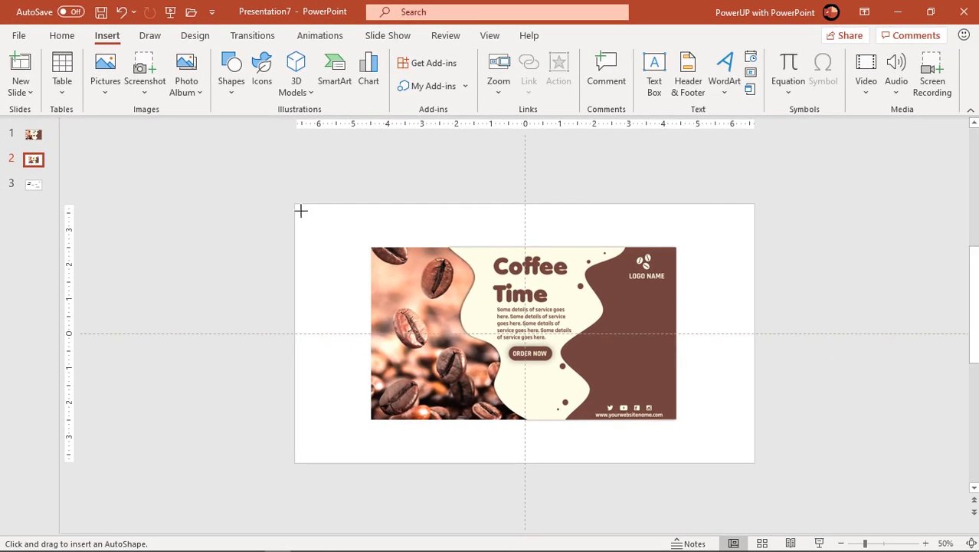
{"action": "left_click_drag", "start_coordinate": [396, 274], "coordinate": [623, 550]}
{"action": "left_click_drag", "start_coordinate": [466, 414], "coordinate": [474, 461]}
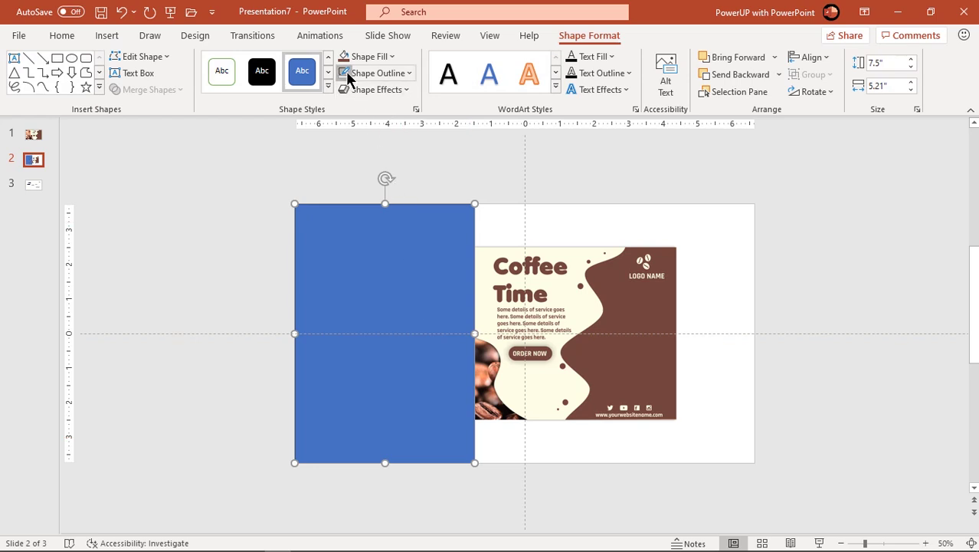
{"action": "left_click_drag", "start_coordinate": [402, 291], "coordinate": [553, 281]}
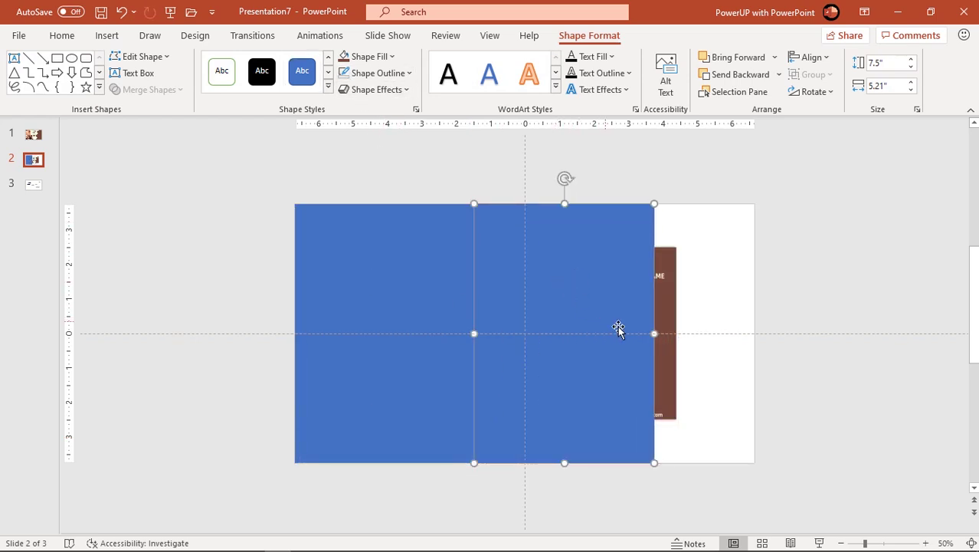
{"action": "left_click_drag", "start_coordinate": [685, 330], "coordinate": [754, 330]}
- Fill the right rectangle brown and the left cream, then send both behind the flyer
{"action": "left_click", "coordinate": [343, 57]}
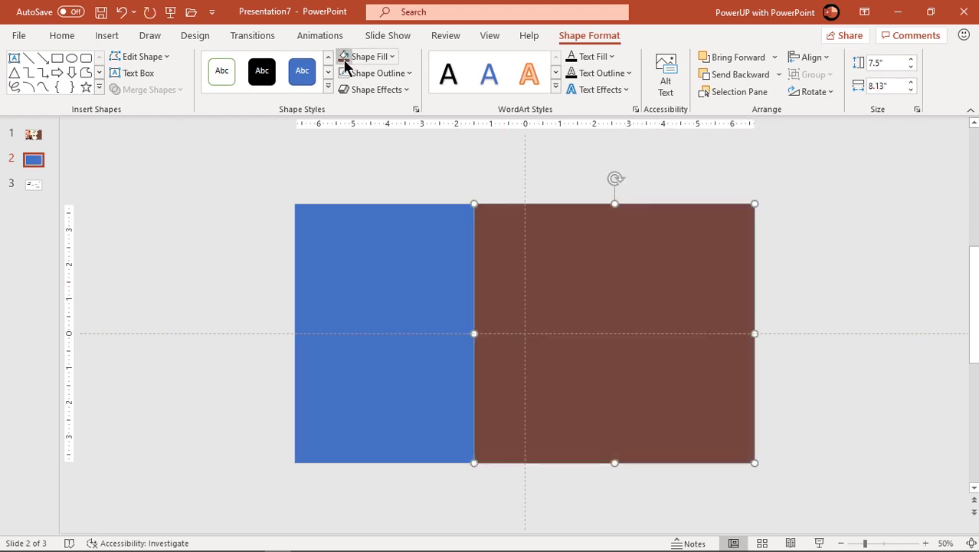
{"action": "left_click", "coordinate": [388, 256]}
{"action": "left_click", "coordinate": [384, 58]}
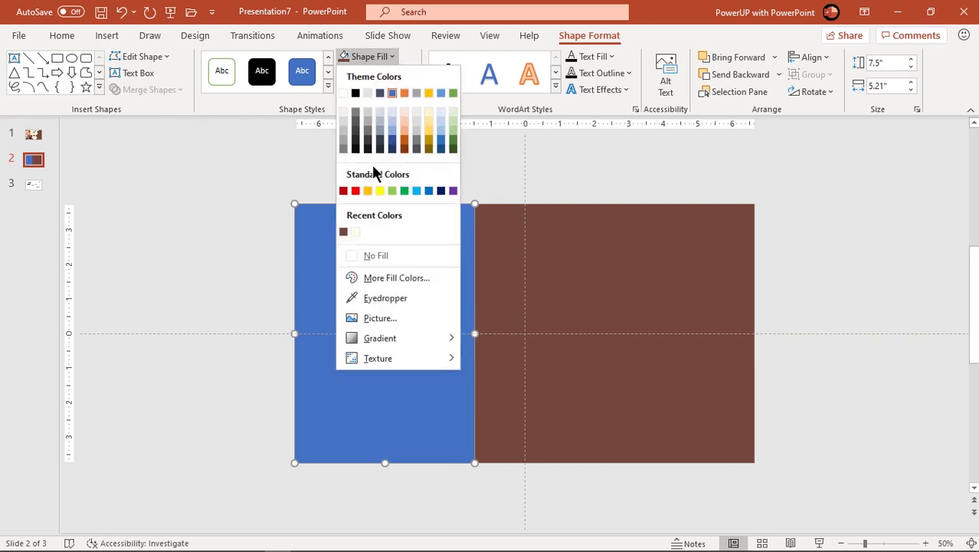
{"action": "left_click", "coordinate": [356, 233]}
{"action": "left_click", "coordinate": [545, 304], "text": "shift"}
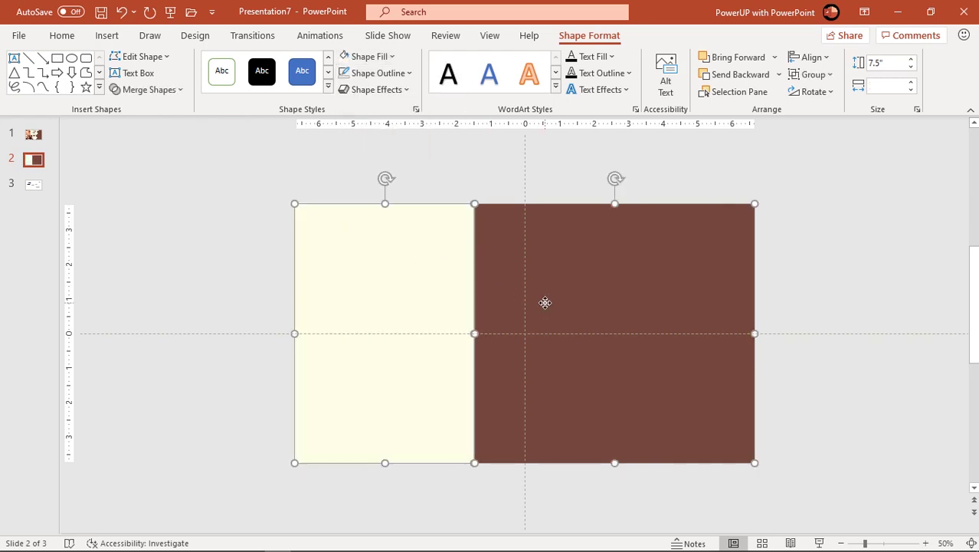
{"action": "right_click", "coordinate": [545, 303]}
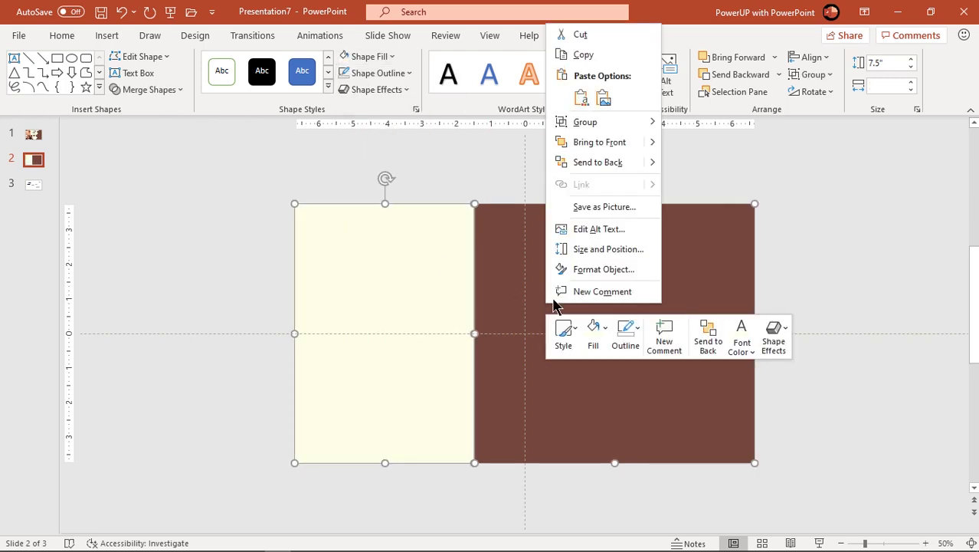
{"action": "left_click", "coordinate": [589, 162]}
{"action": "left_click", "coordinate": [589, 291]}
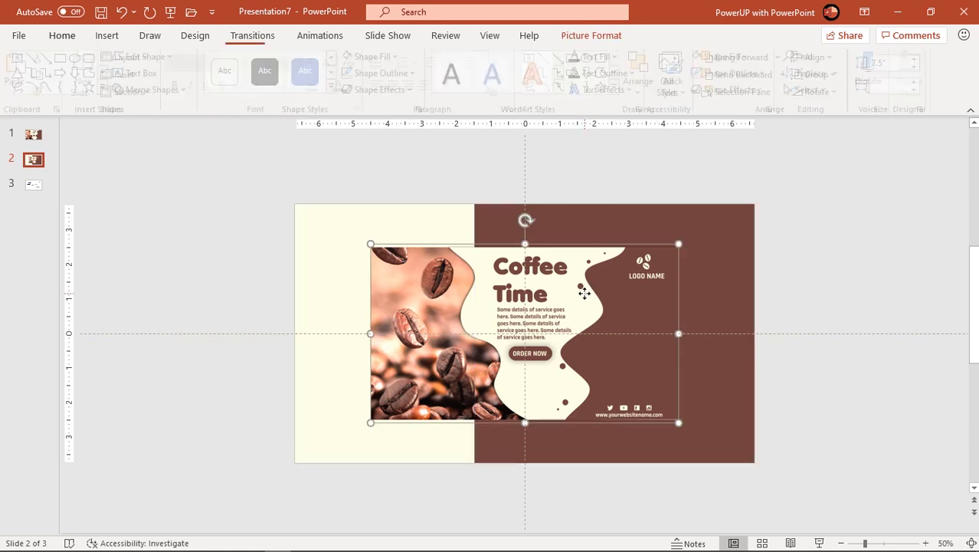
- Apply an outer shadow preset to the flyer picture with 104% size, 40% transparency, 41 pt blur
{"action": "right_click", "coordinate": [579, 360]}
{"action": "left_click", "coordinate": [625, 325]}
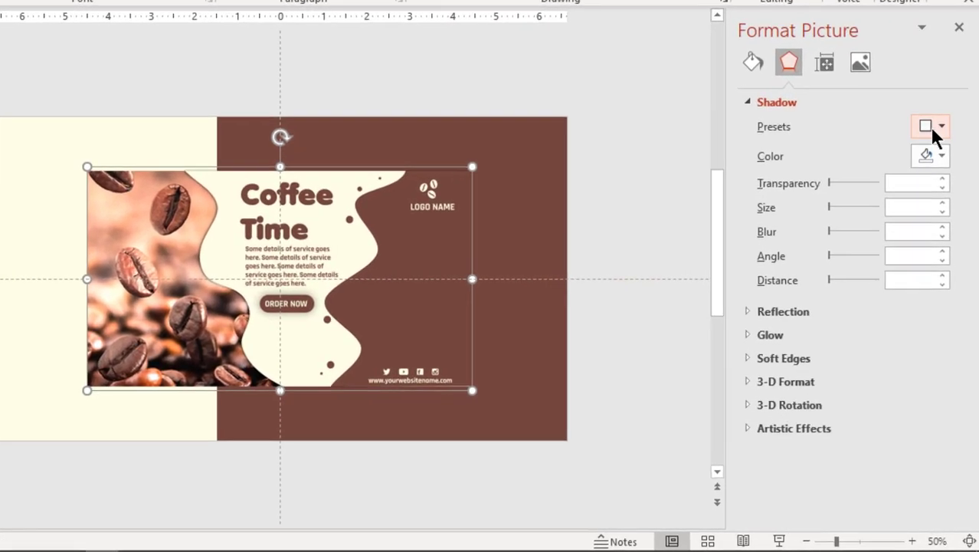
{"action": "left_click", "coordinate": [938, 192]}
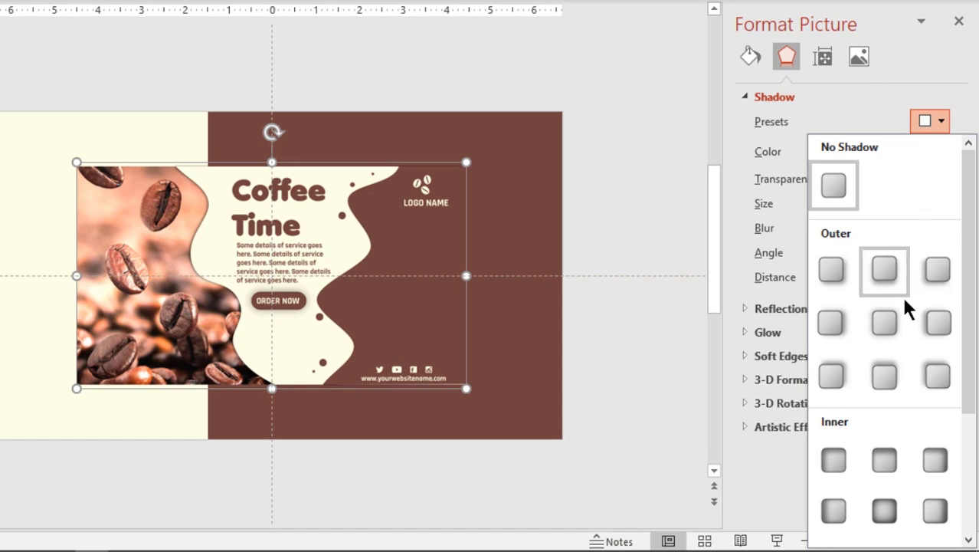
{"action": "left_click", "coordinate": [902, 361]}
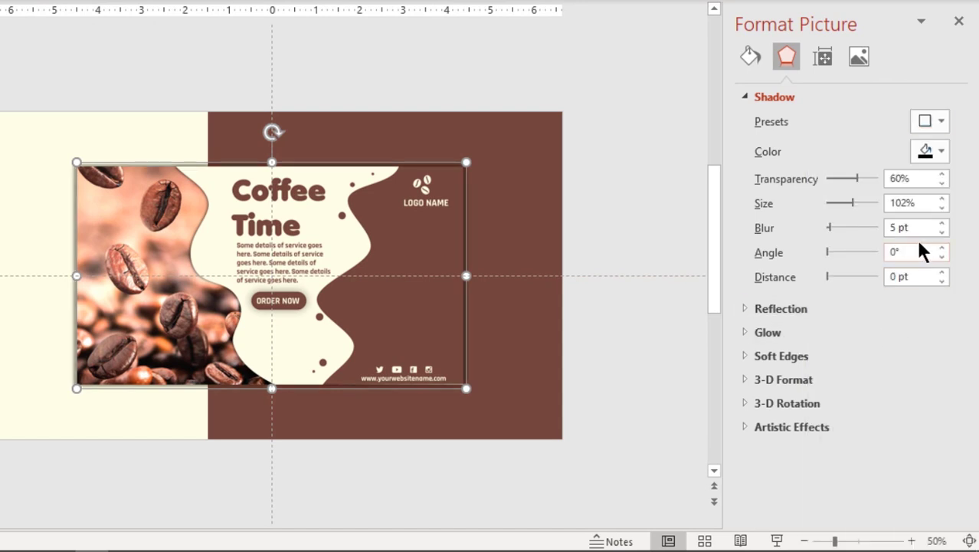
{"action": "left_click", "coordinate": [942, 198]}
{"action": "left_click", "coordinate": [942, 199]}
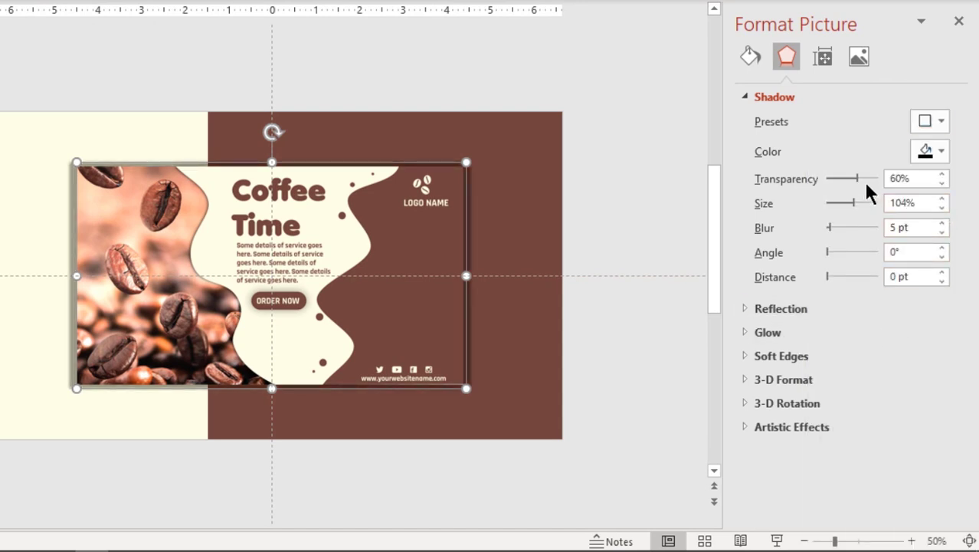
{"action": "left_click_drag", "start_coordinate": [857, 180], "coordinate": [849, 181]}
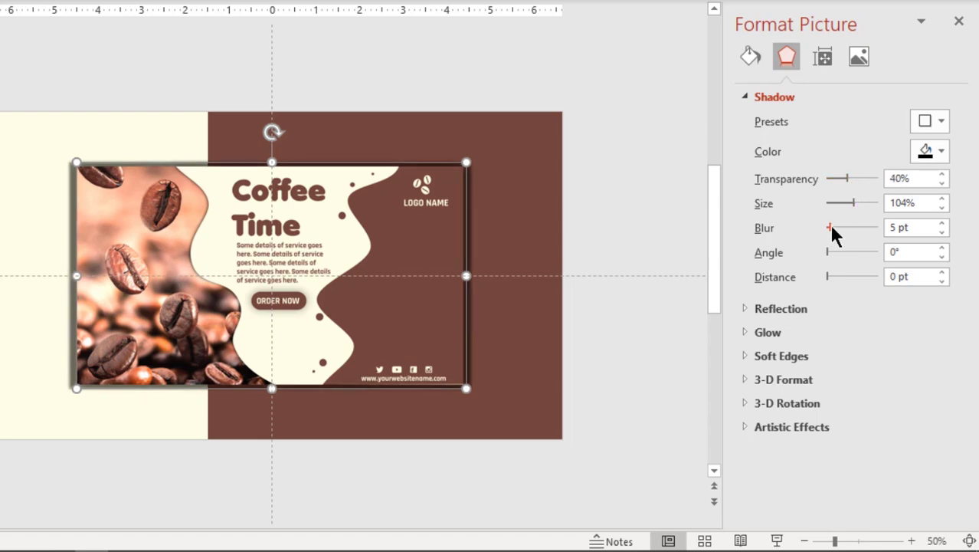
{"action": "left_click_drag", "start_coordinate": [832, 228], "coordinate": [850, 229]}
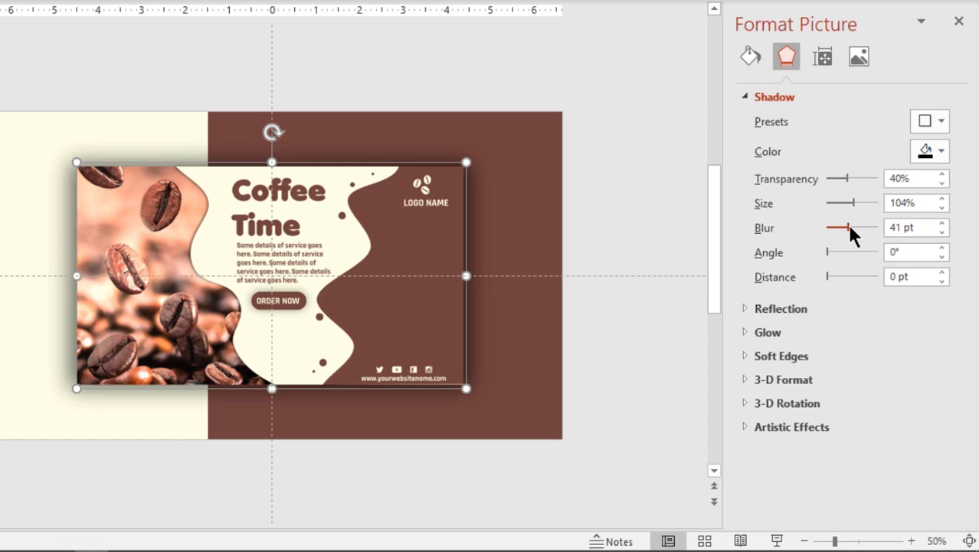
{"action": "left_click", "coordinate": [647, 240]}
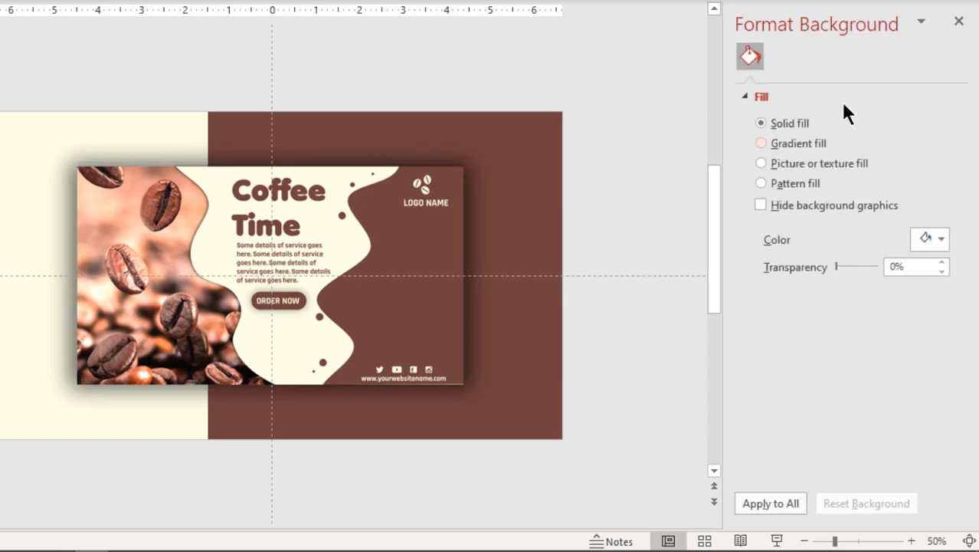
{"action": "left_click", "coordinate": [959, 21]}
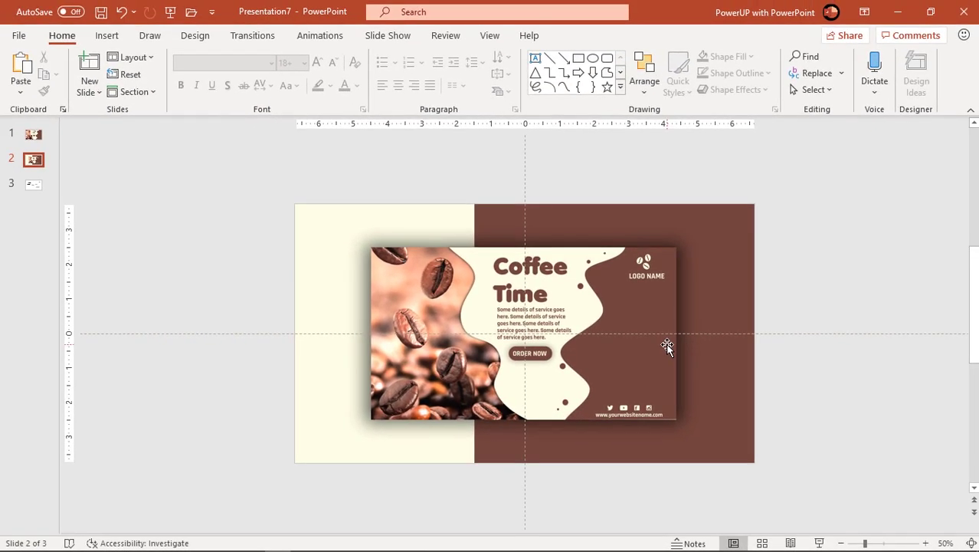